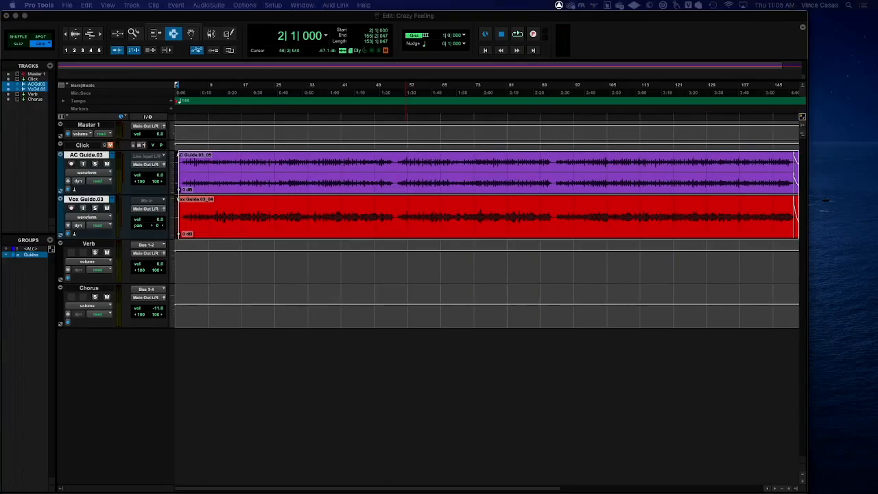
Review the Click, AC Guide, Vox Guide, Verb and Chorus channels in the Mix window and return to the Edit window.
{"action": "key", "text": "super+equal"}
{"action": "left_click_drag", "start_coordinate": [405, 294], "coordinate": [526, 50]}
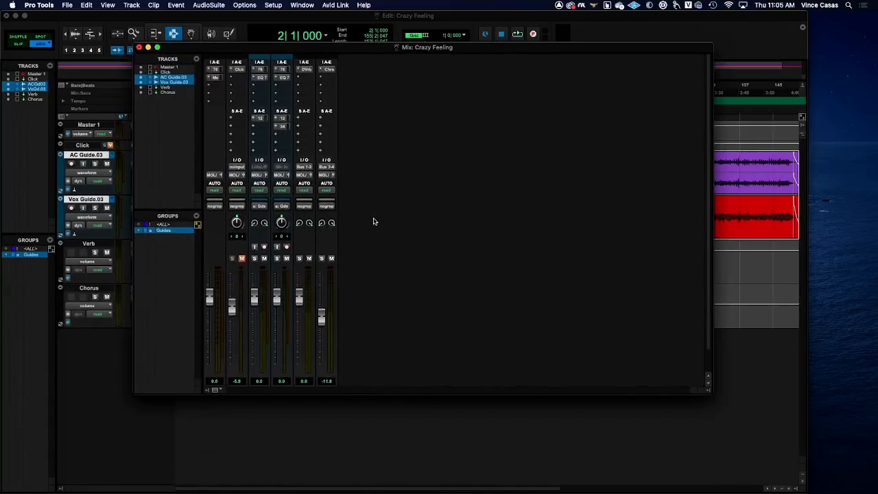
{"action": "left_click", "coordinate": [237, 376]}
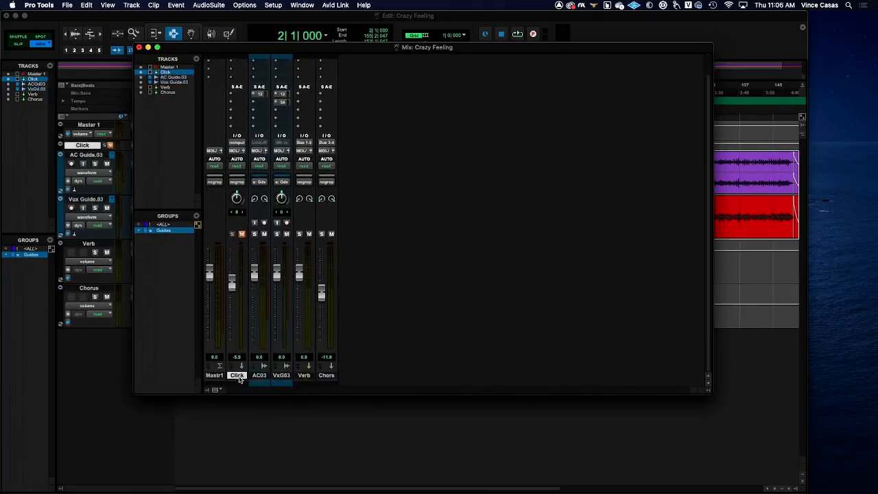
{"action": "left_click", "coordinate": [259, 376]}
{"action": "left_click", "coordinate": [281, 376]}
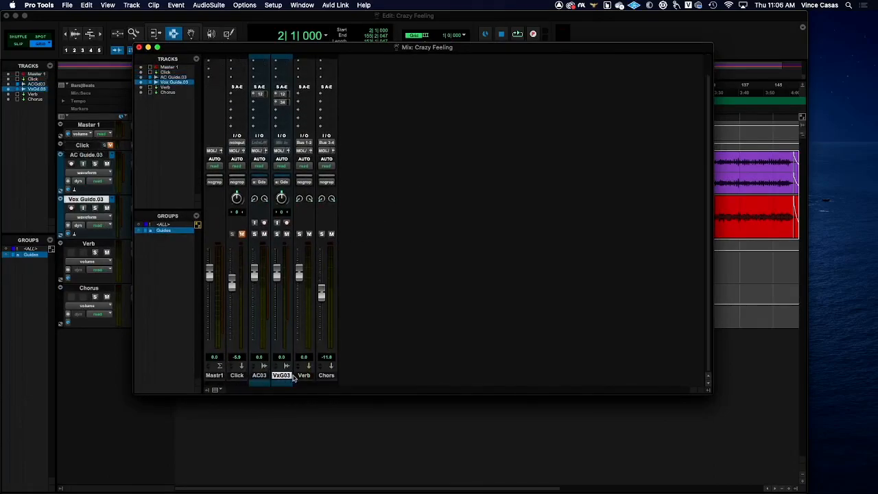
{"action": "left_click", "coordinate": [304, 376]}
{"action": "left_click", "coordinate": [326, 376]}
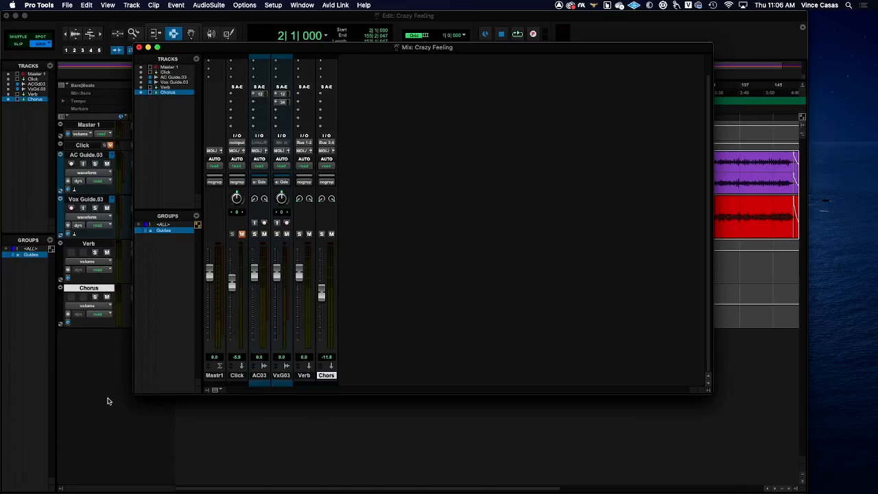
{"action": "key", "text": "super+equal"}
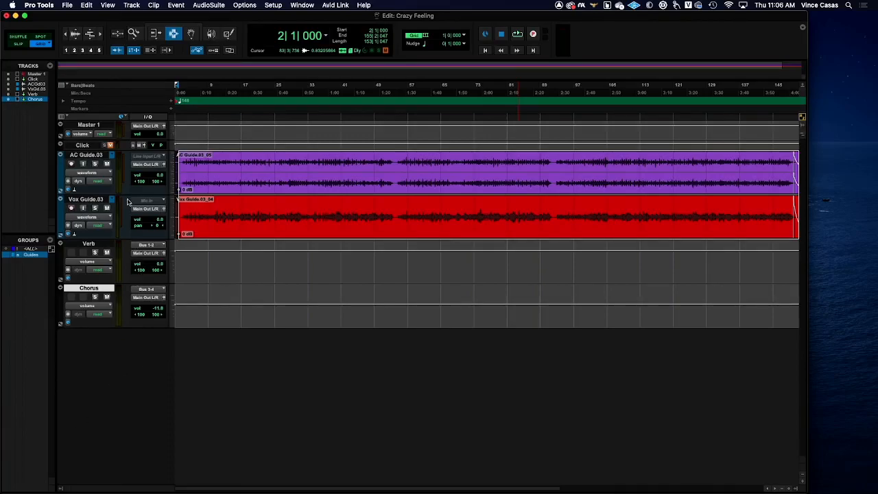
Play back the AC Guide and Vox Guide tracks, mute the Click track during playback, and stop the transport.
{"action": "left_click", "coordinate": [103, 156]}
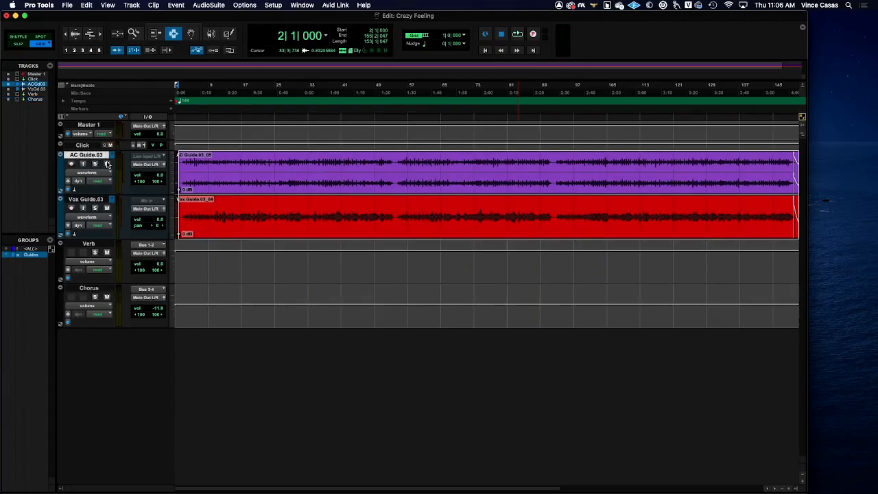
{"action": "left_click", "coordinate": [99, 199]}
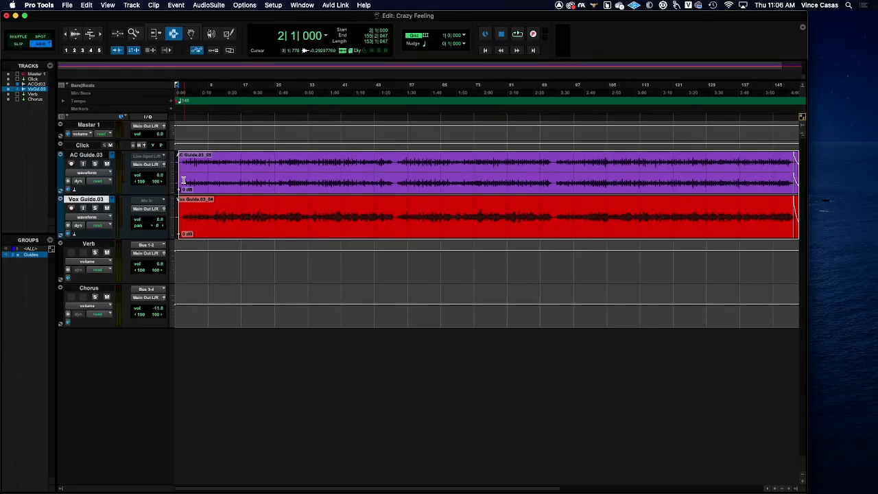
{"action": "key", "text": "space"}
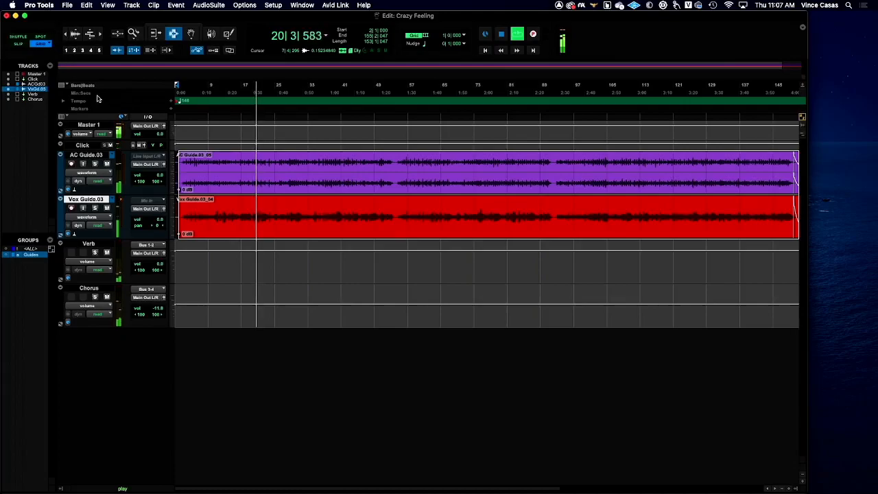
{"action": "left_click", "coordinate": [110, 146]}
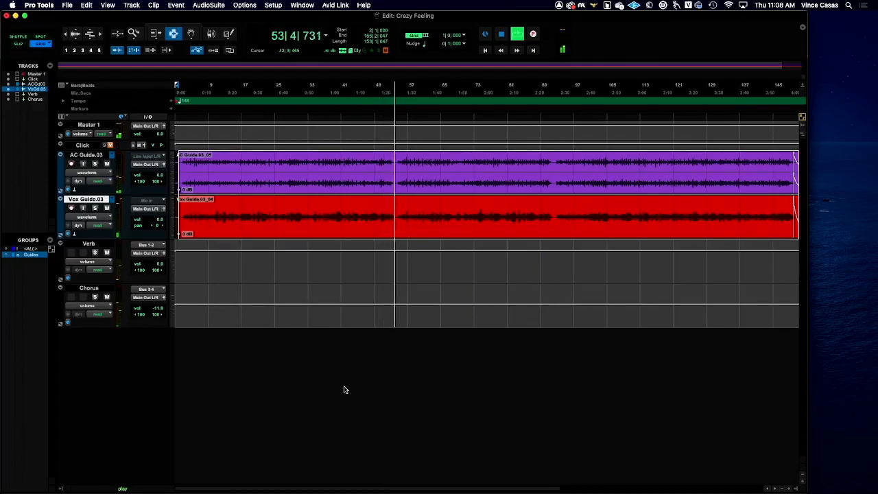
{"action": "key", "text": "space"}
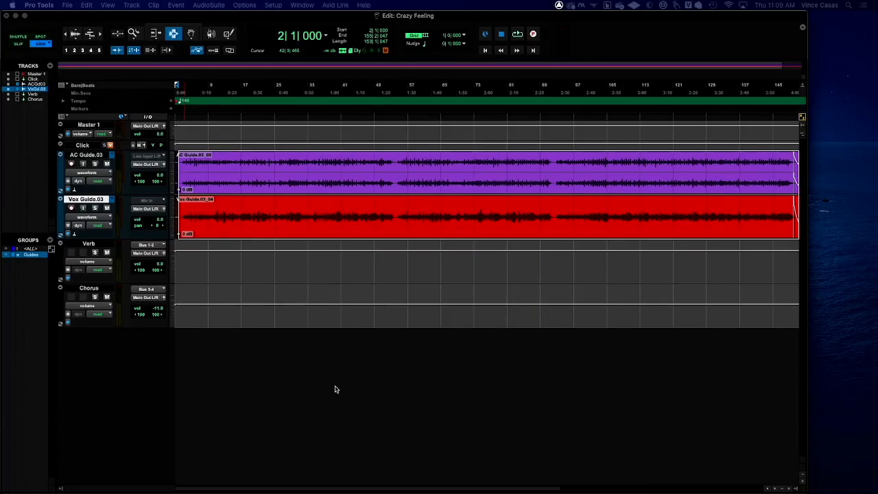
Check the session's sample rate, bit depth and audio format in Session Setup and close it.
{"action": "left_click", "coordinate": [271, 5]}
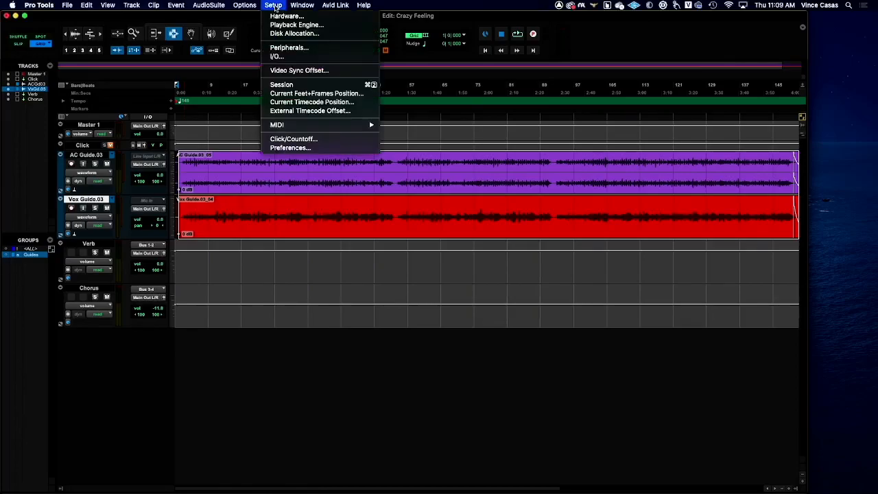
{"action": "key", "text": "Escape"}
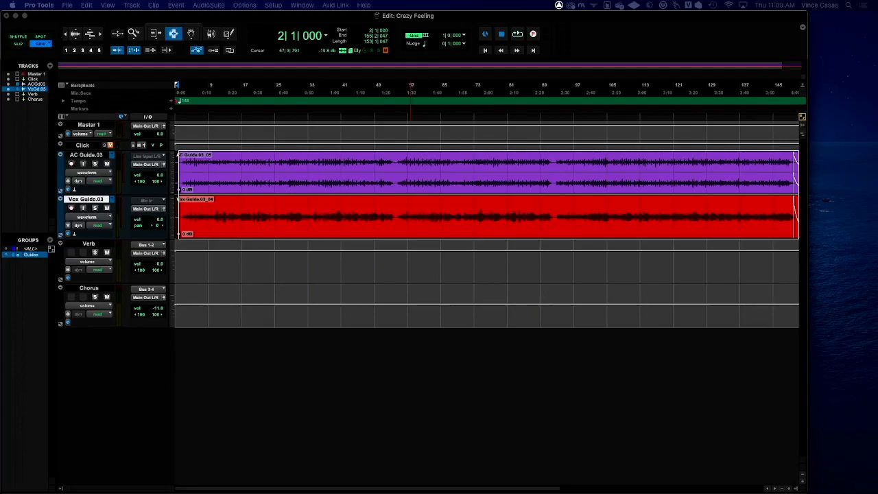
{"action": "key", "text": "super+KP_2"}
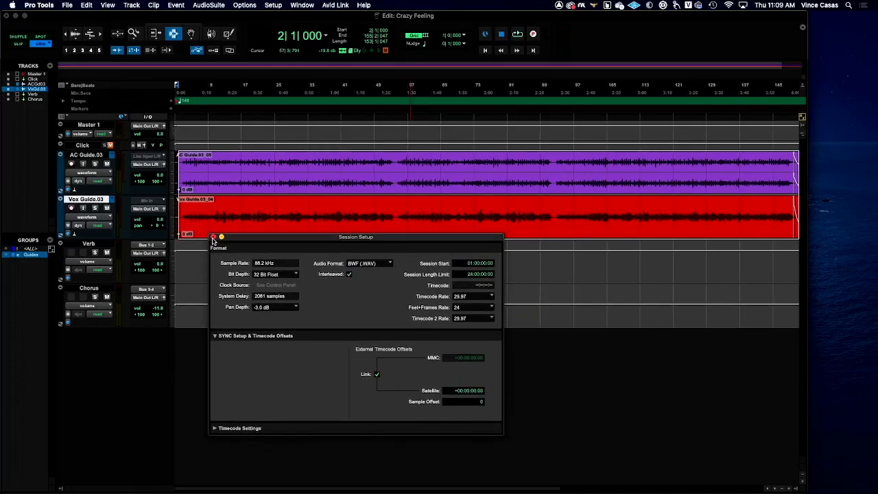
{"action": "left_click", "coordinate": [213, 238]}
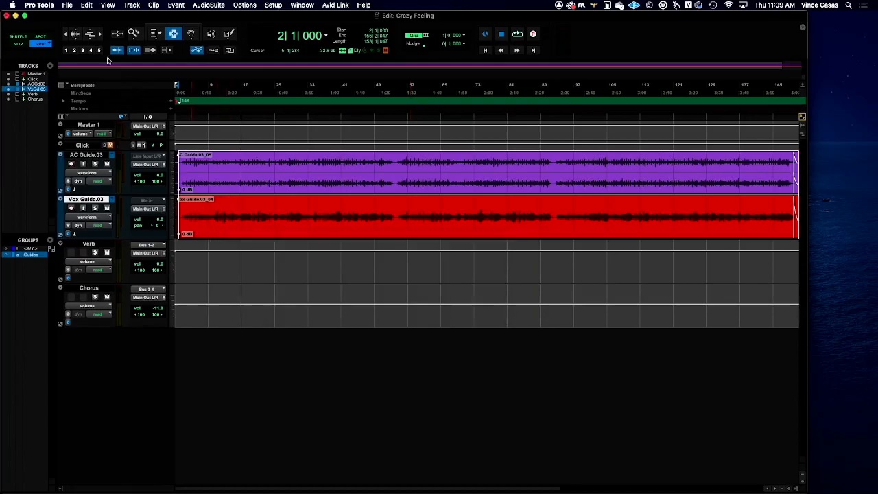
Close the current guide-track session.
{"action": "left_click", "coordinate": [67, 5]}
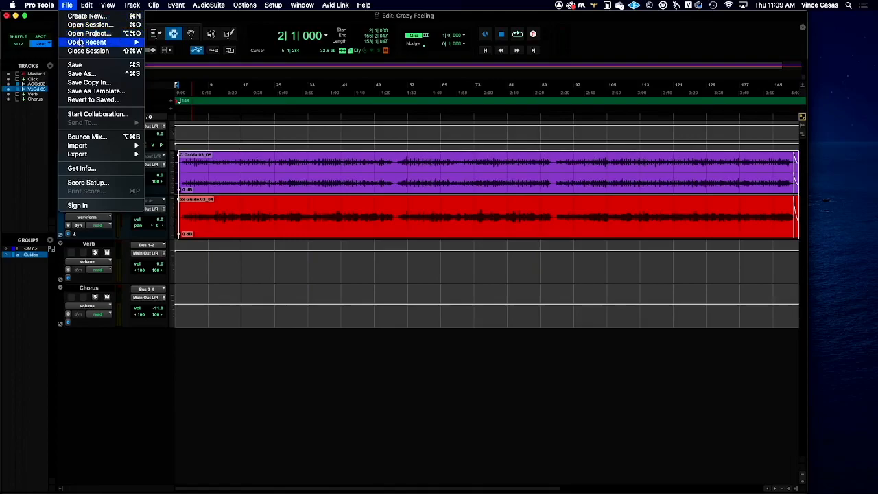
{"action": "left_click", "coordinate": [88, 51]}
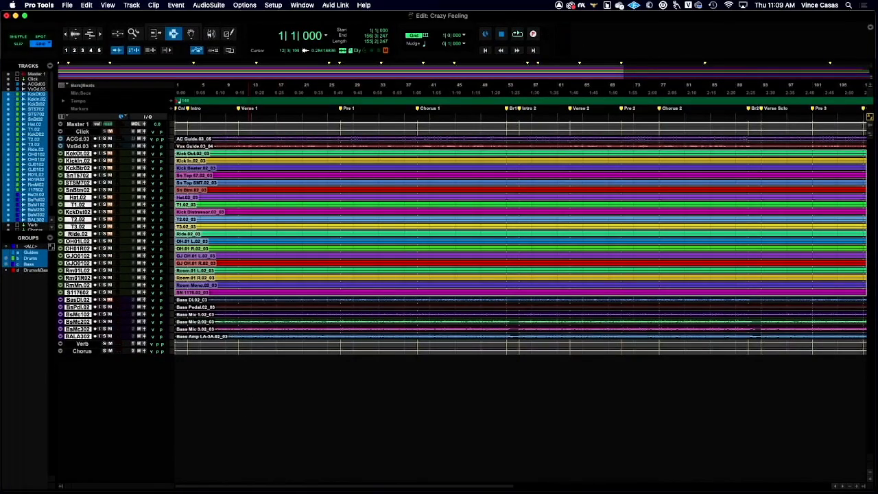
Review the Click and guide channels in the Mix window and select all drum and bass tracks from Kick Out to Bass Amp LA-3A.
{"action": "key", "text": "super+equal"}
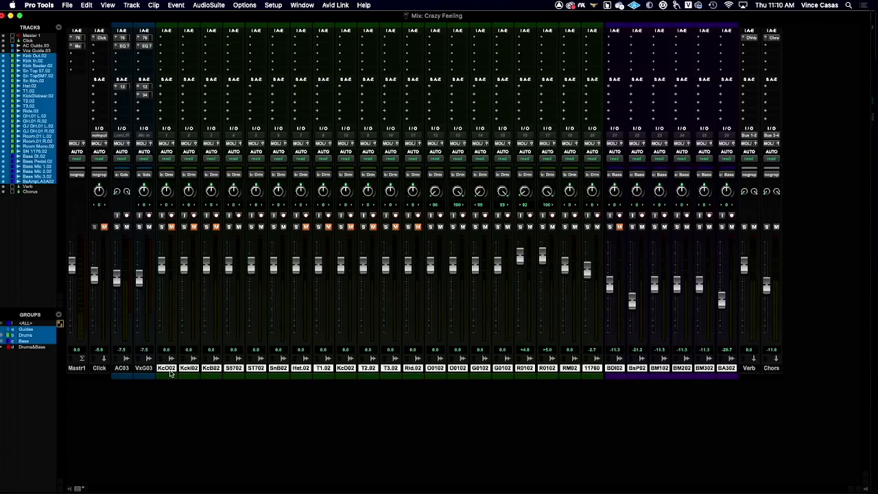
{"action": "left_click", "coordinate": [99, 368]}
{"action": "left_click", "coordinate": [121, 369]}
{"action": "left_click", "coordinate": [145, 369]}
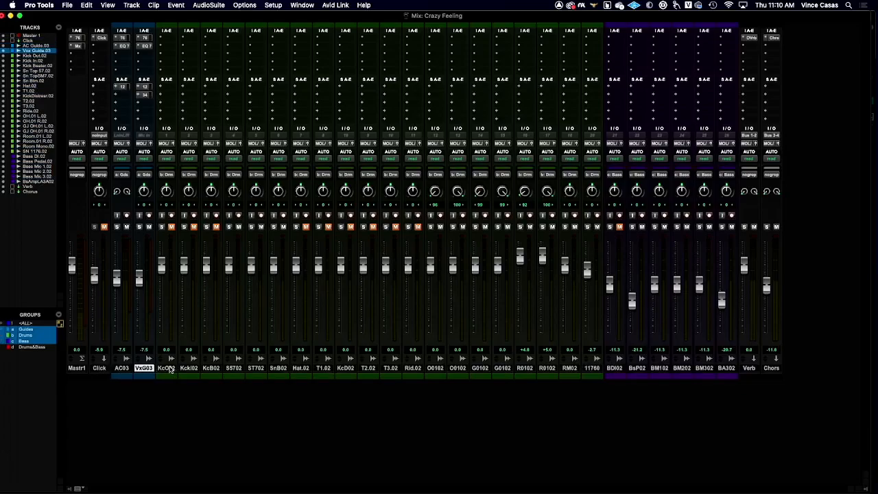
{"action": "left_click", "coordinate": [170, 369]}
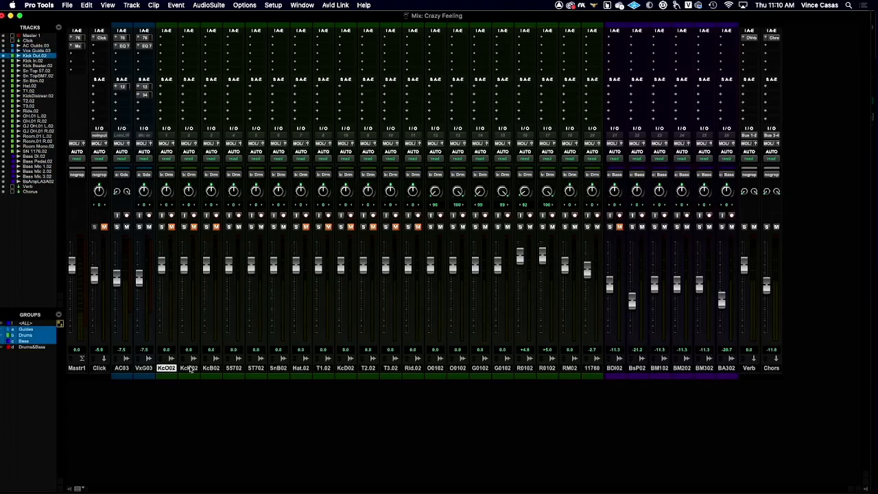
{"action": "left_click", "coordinate": [726, 370], "text": "shift"}
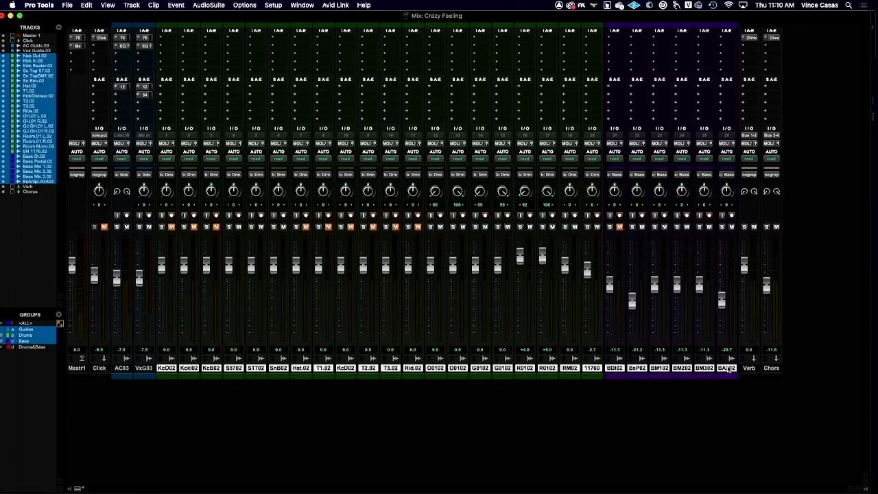
{"action": "key", "text": "super+equal"}
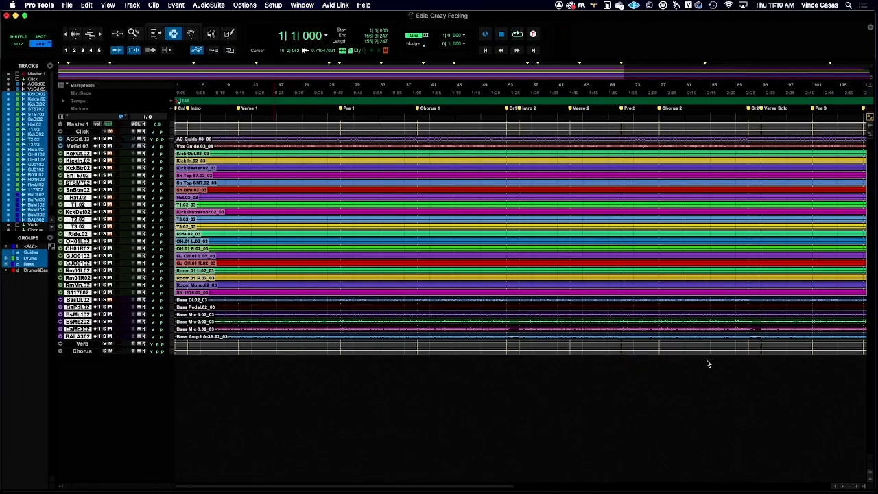
Set the bass tracks to medium height and the drum tracks to large height in the Edit window.
{"action": "left_click", "coordinate": [174, 302]}
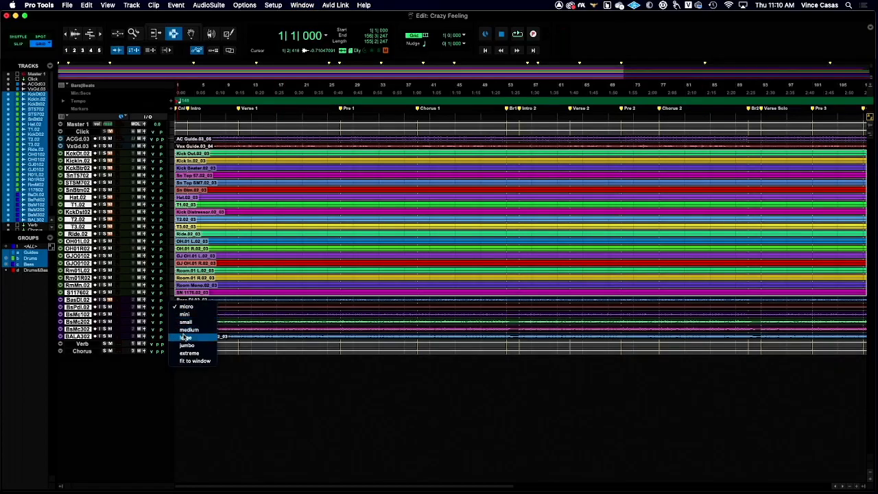
{"action": "left_click", "coordinate": [183, 336]}
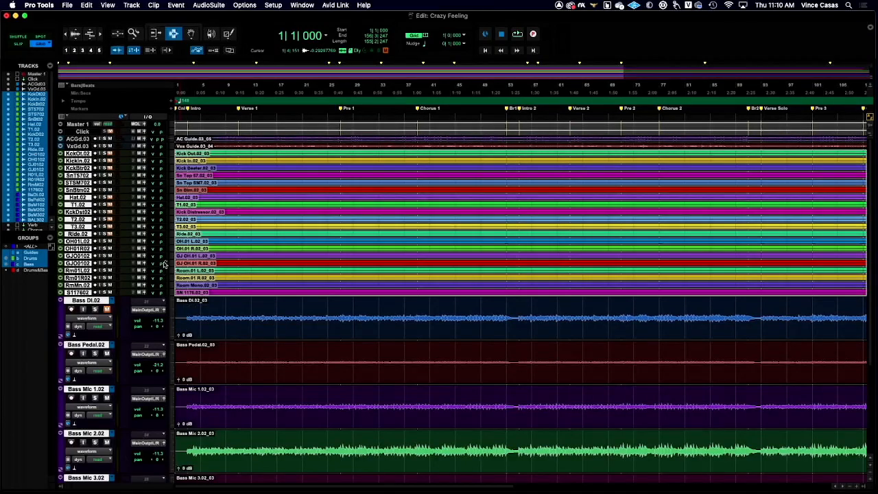
{"action": "left_click", "coordinate": [173, 262]}
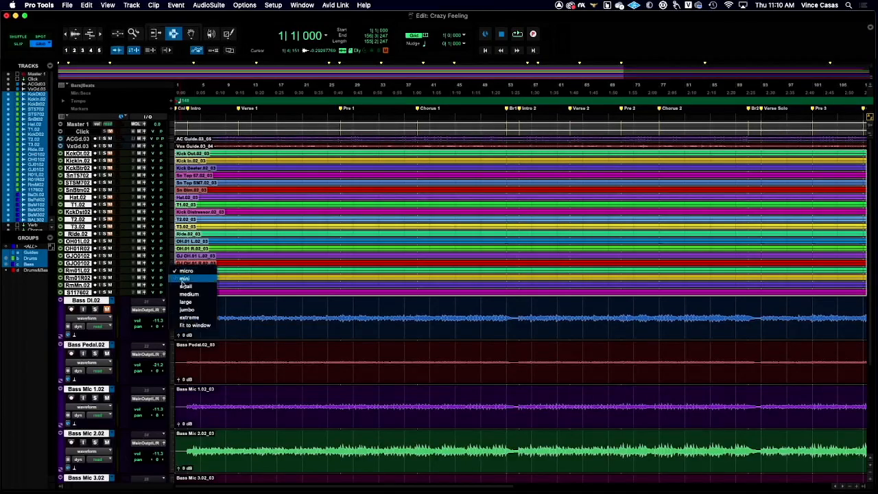
{"action": "left_click", "coordinate": [191, 300]}
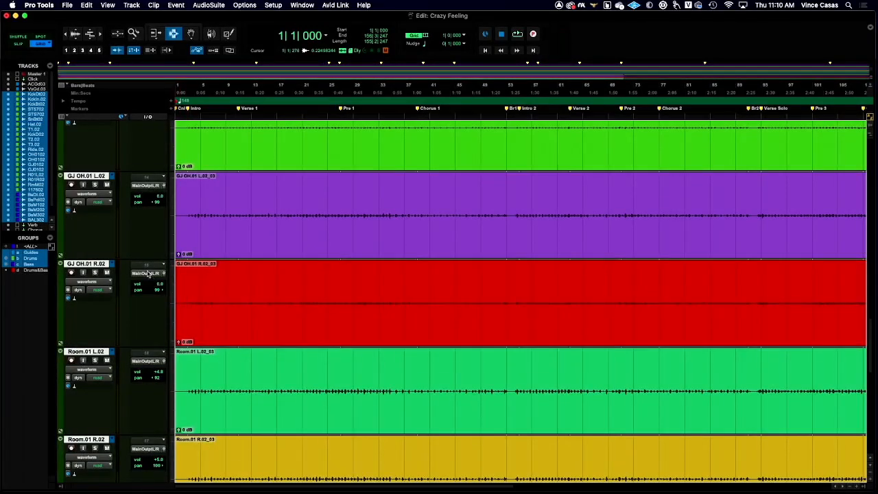
Change the height of the drum tracks to small.
{"action": "scroll", "coordinate": [118, 232], "scroll_direction": "up", "scroll_amount": 5}
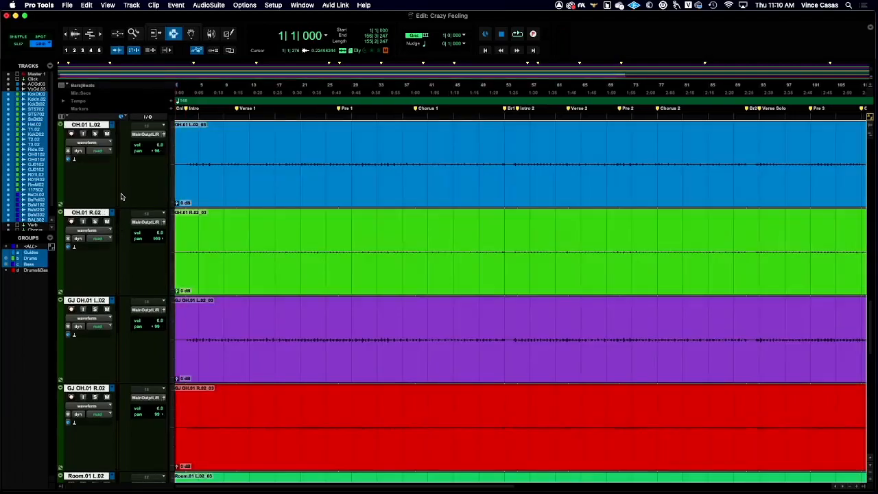
{"action": "left_click", "coordinate": [171, 160]}
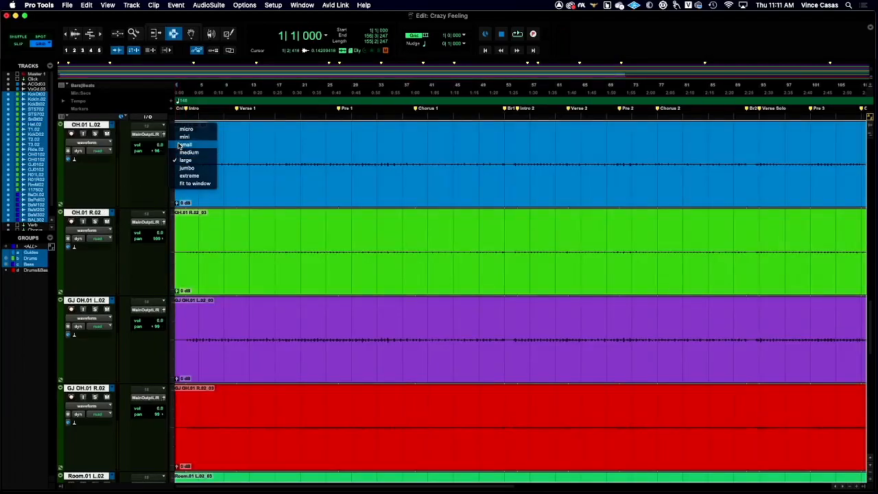
{"action": "left_click", "coordinate": [184, 145]}
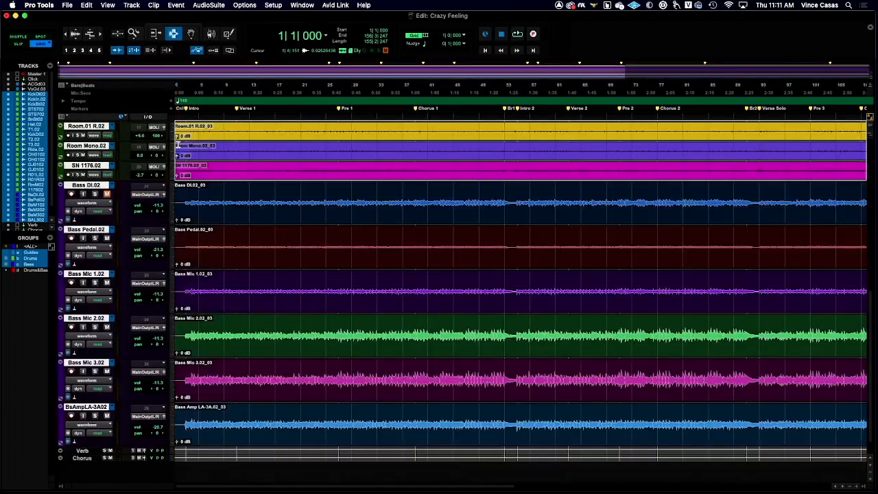
Set the bass tracks to small height and the drum tracks to medium height.
{"action": "left_click", "coordinate": [173, 207]}
{"action": "left_click", "coordinate": [174, 200]}
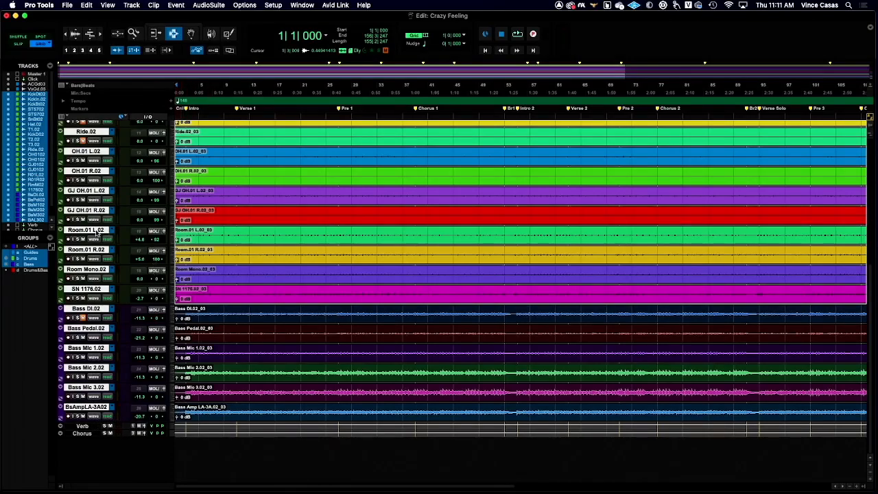
{"action": "left_click", "coordinate": [167, 192]}
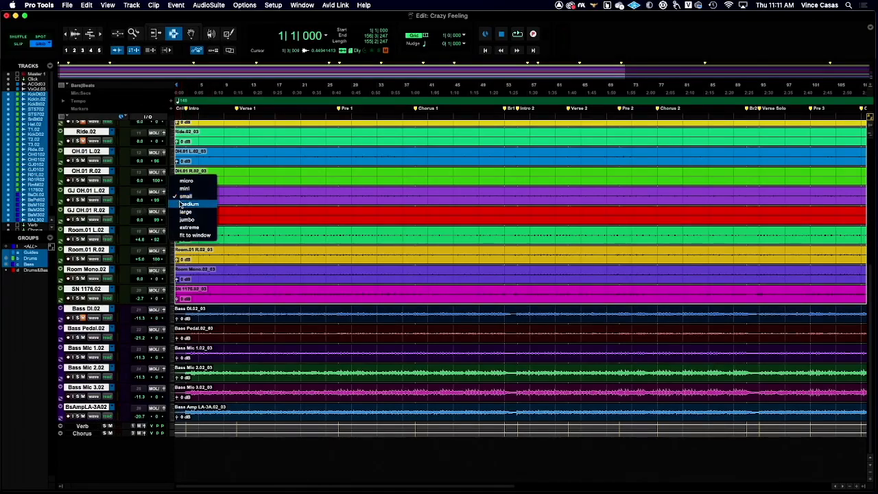
{"action": "left_click", "coordinate": [187, 197]}
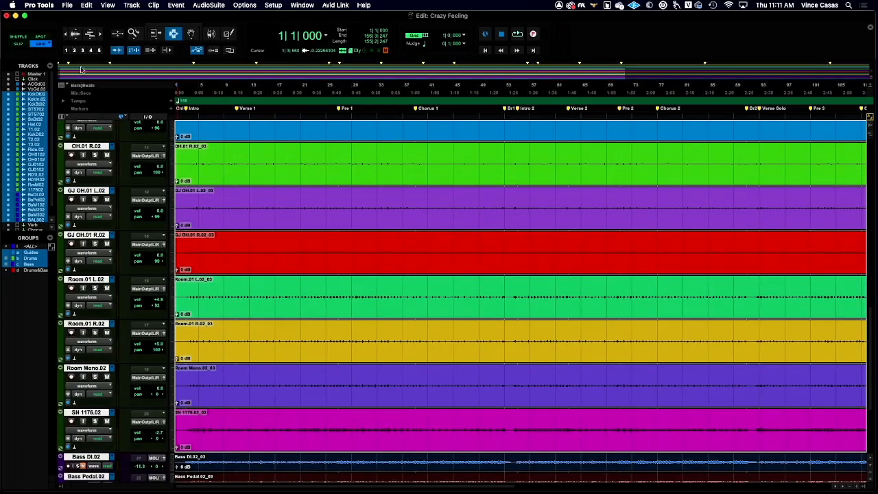
Switch the grouped drum tracks to playlist Kick Out (5) and Kick Out.01 (6), and return them to Kick Out.02 (7).
{"action": "left_click", "coordinate": [65, 33]}
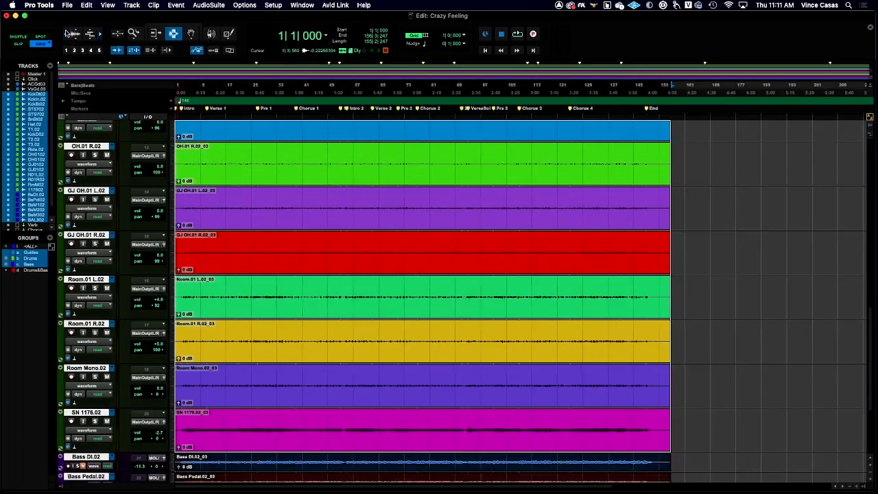
{"action": "left_click", "coordinate": [65, 33]}
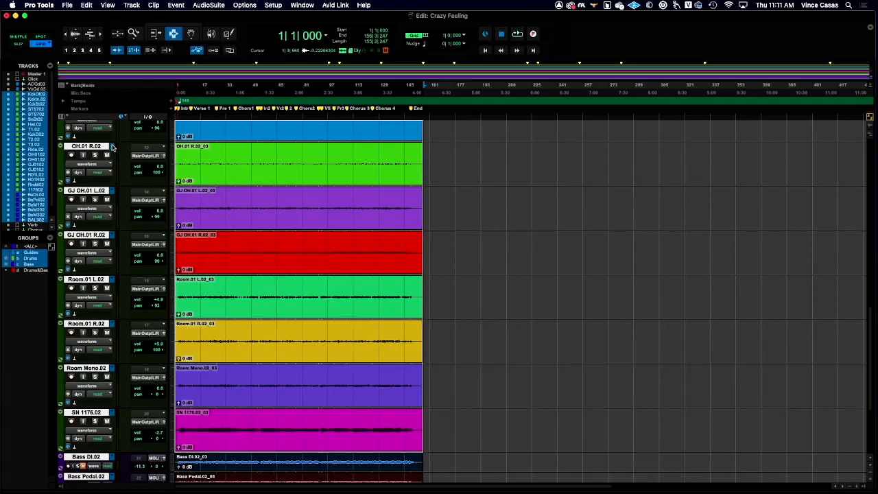
{"action": "scroll", "coordinate": [114, 145], "scroll_direction": "up", "scroll_amount": 8}
{"action": "scroll", "coordinate": [114, 145], "scroll_direction": "up", "scroll_amount": 6}
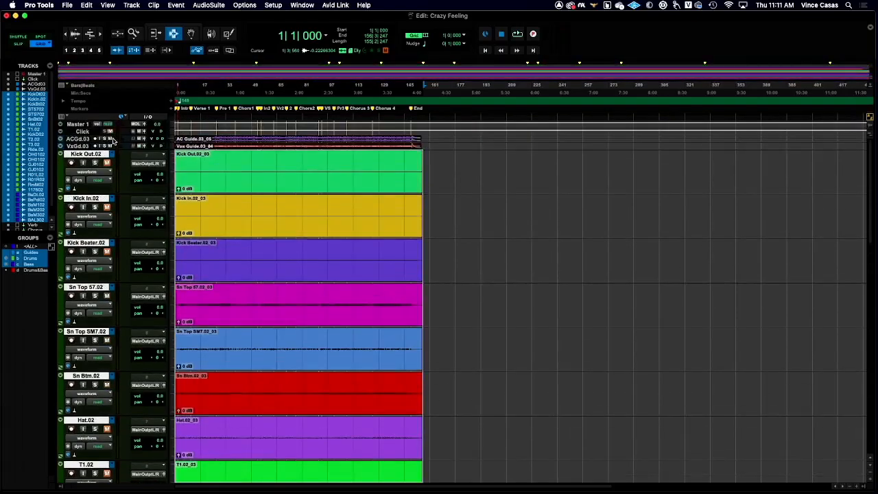
{"action": "left_click", "coordinate": [112, 155]}
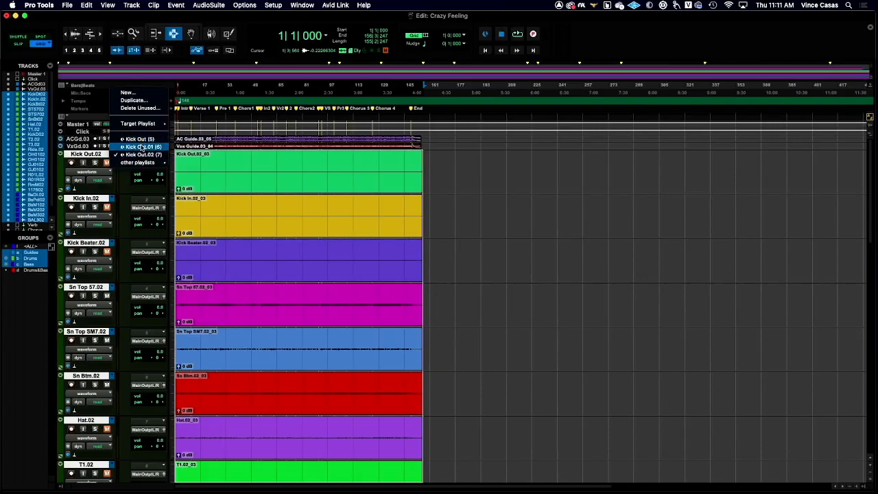
{"action": "left_click", "coordinate": [139, 140]}
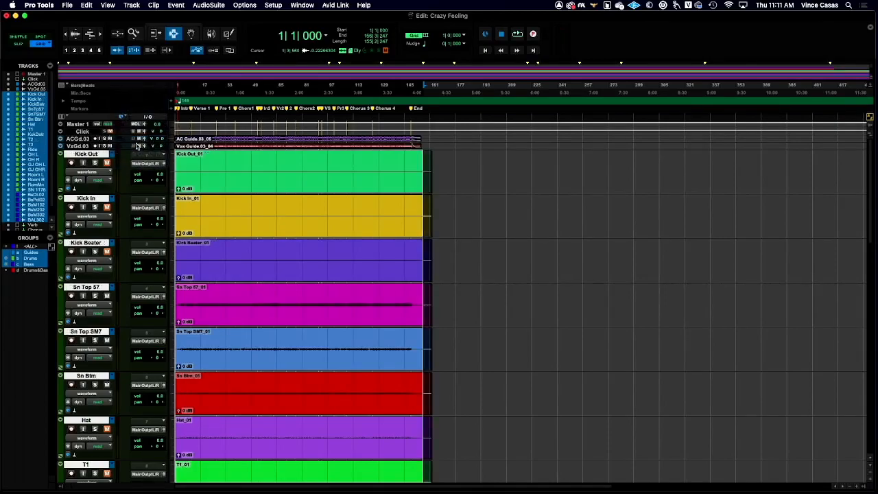
{"action": "left_click", "coordinate": [112, 157]}
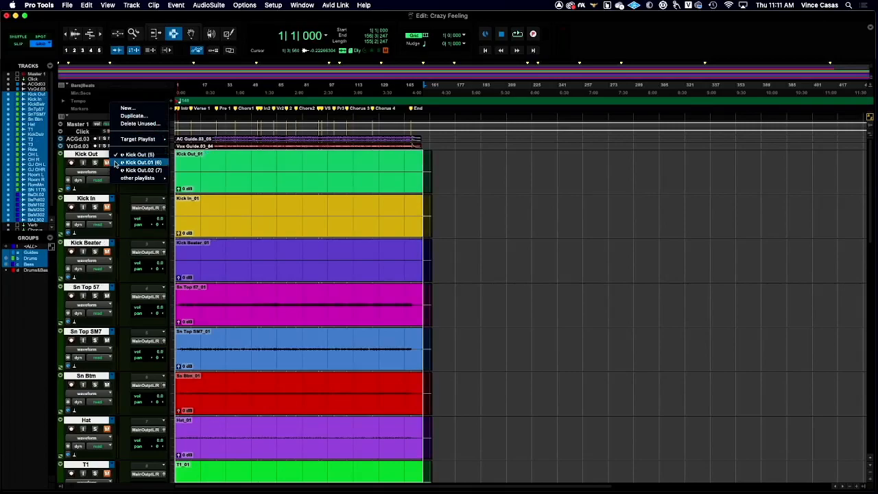
{"action": "left_click", "coordinate": [115, 163]}
{"action": "left_click", "coordinate": [112, 159]}
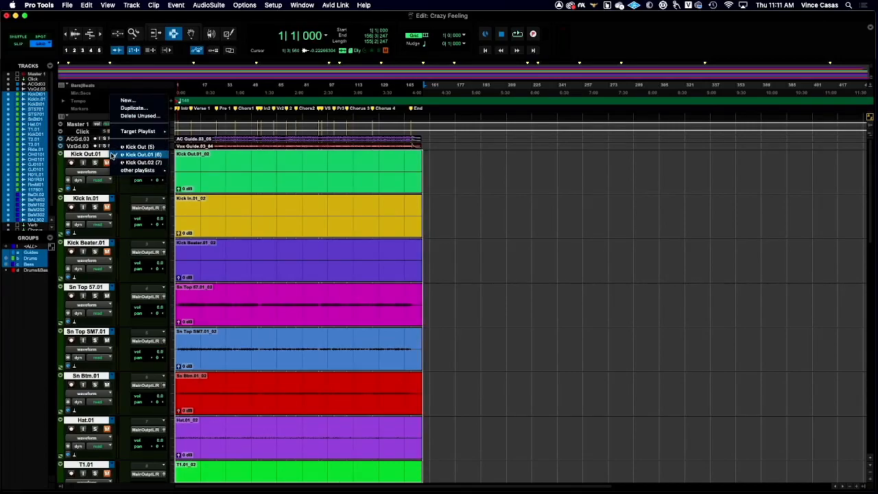
{"action": "left_click", "coordinate": [111, 162]}
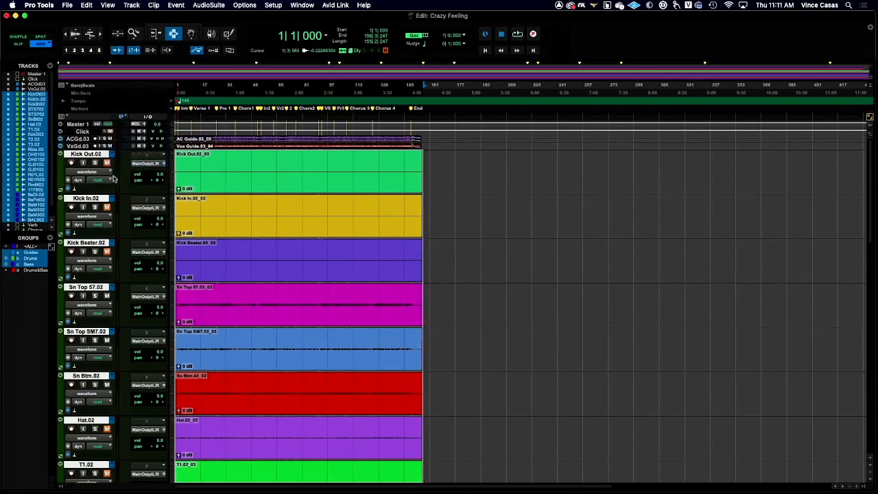
Clear the edit selection and solo only the SN 1176.02 track, leaving the rest of the Drums group unsoloed.
{"action": "scroll", "coordinate": [105, 184], "scroll_direction": "down", "scroll_amount": 3}
{"action": "scroll", "coordinate": [106, 181], "scroll_direction": "down", "scroll_amount": 3}
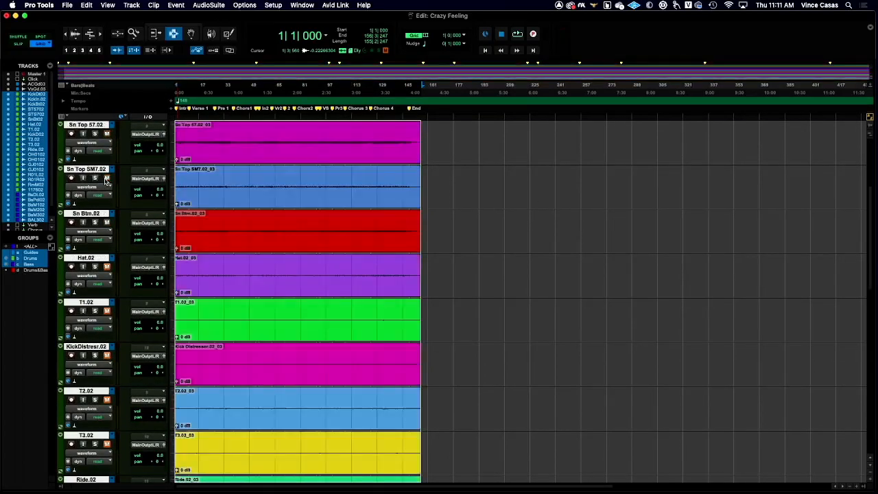
{"action": "scroll", "coordinate": [106, 179], "scroll_direction": "down", "scroll_amount": 1}
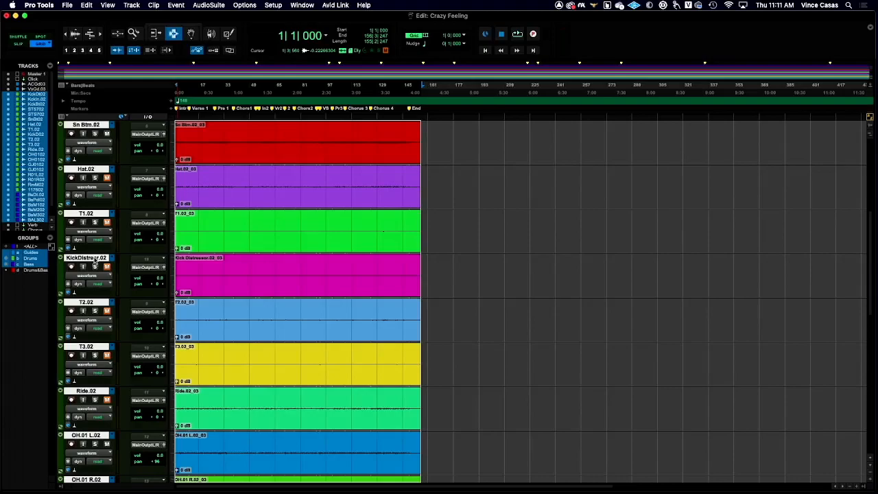
{"action": "scroll", "coordinate": [95, 263], "scroll_direction": "down", "scroll_amount": 10}
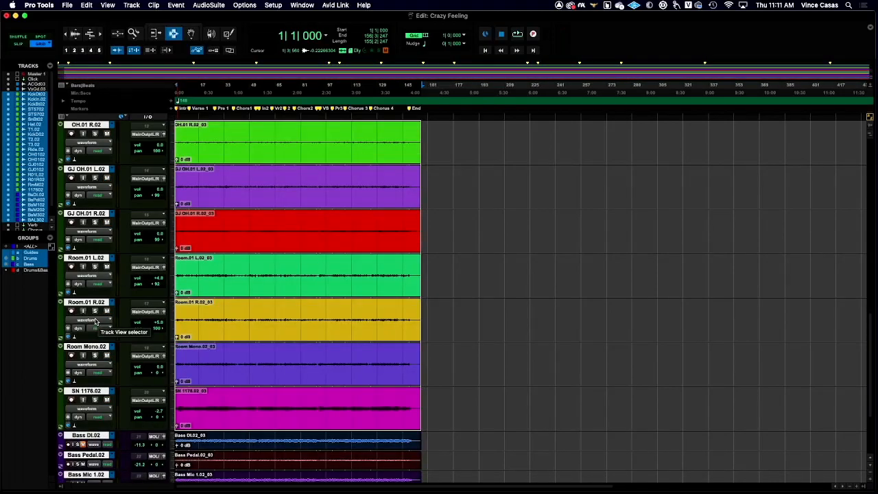
{"action": "scroll", "coordinate": [96, 321], "scroll_direction": "down", "scroll_amount": 1}
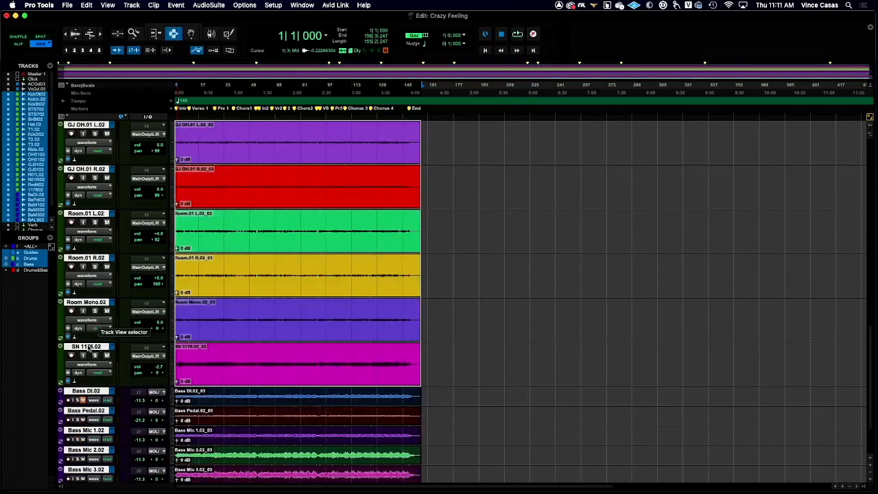
{"action": "left_click", "coordinate": [175, 357]}
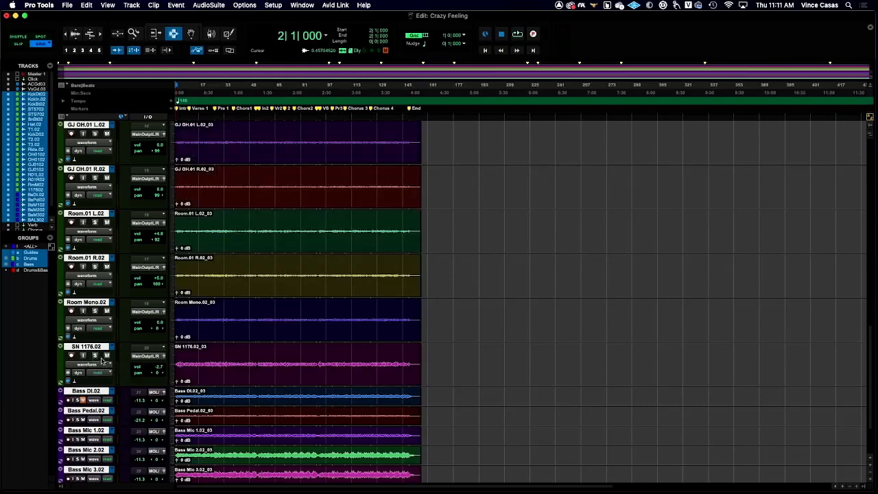
{"action": "left_click", "coordinate": [95, 355]}
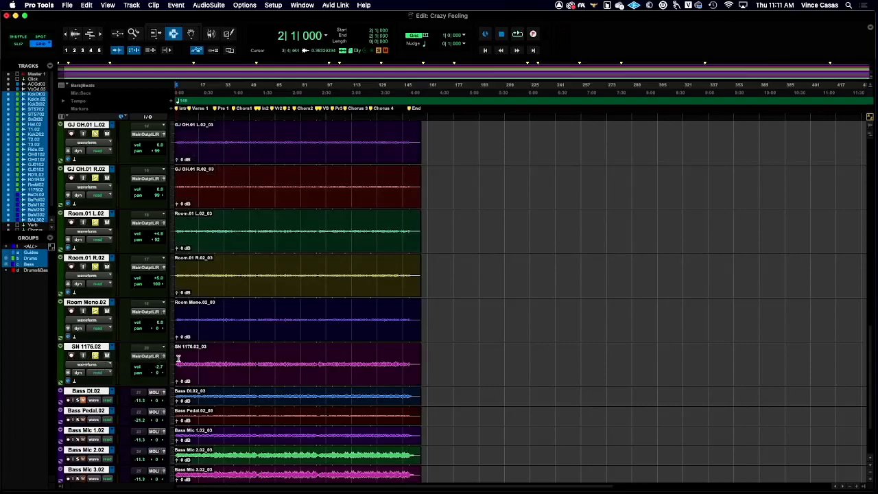
{"action": "left_click", "coordinate": [96, 355]}
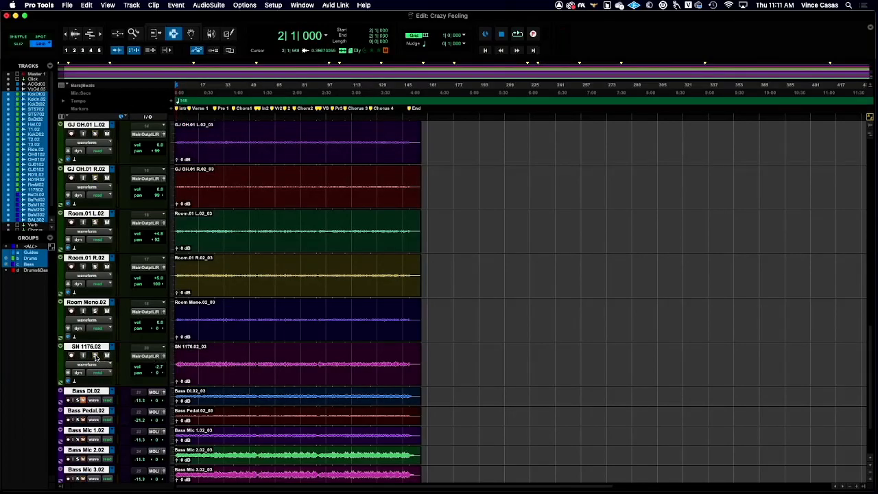
{"action": "left_click", "coordinate": [95, 355]}
{"action": "left_click", "coordinate": [96, 355]}
{"action": "left_click", "coordinate": [95, 355], "text": "ctrl"}
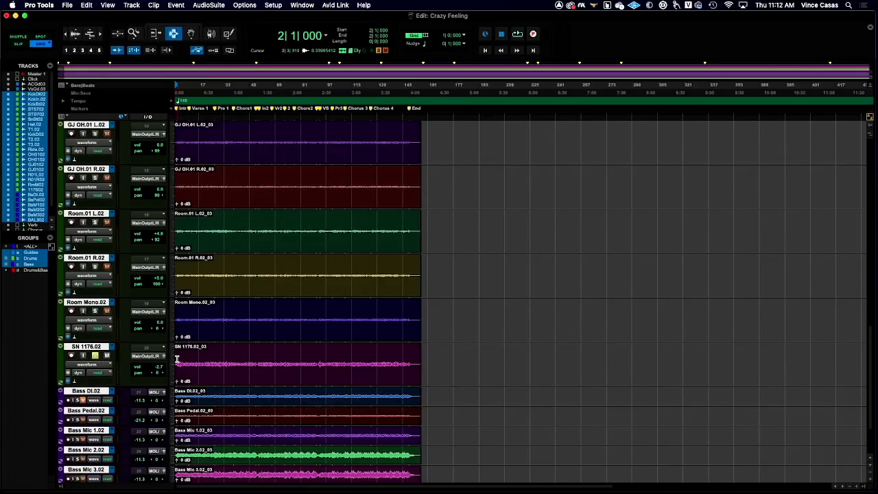
Return to the session start and audition the soloed SN 1176.02 track, stopping after a few bars.
{"action": "left_click_drag", "start_coordinate": [177, 358], "coordinate": [215, 360]}
{"action": "key", "text": "Return"}
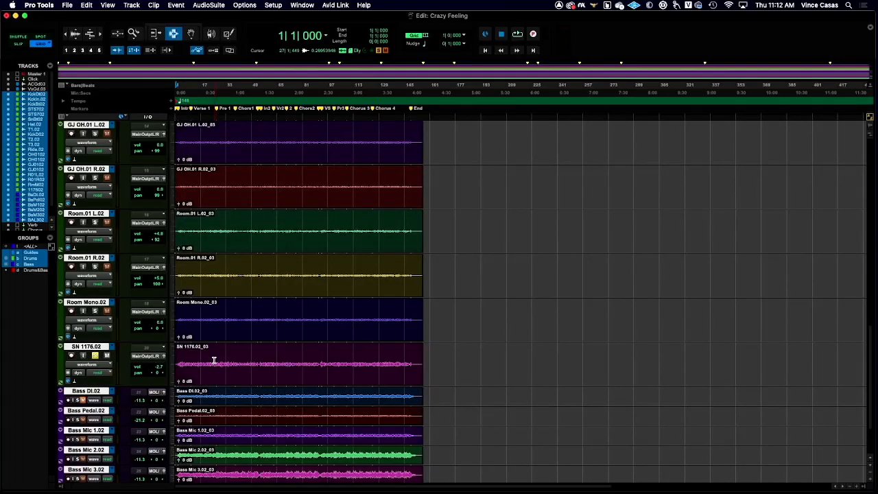
{"action": "key", "text": "space"}
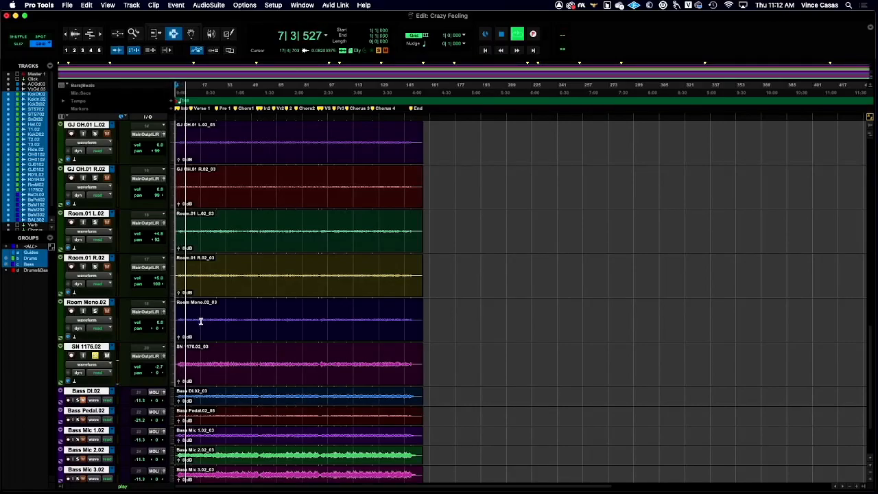
{"action": "key", "text": "space"}
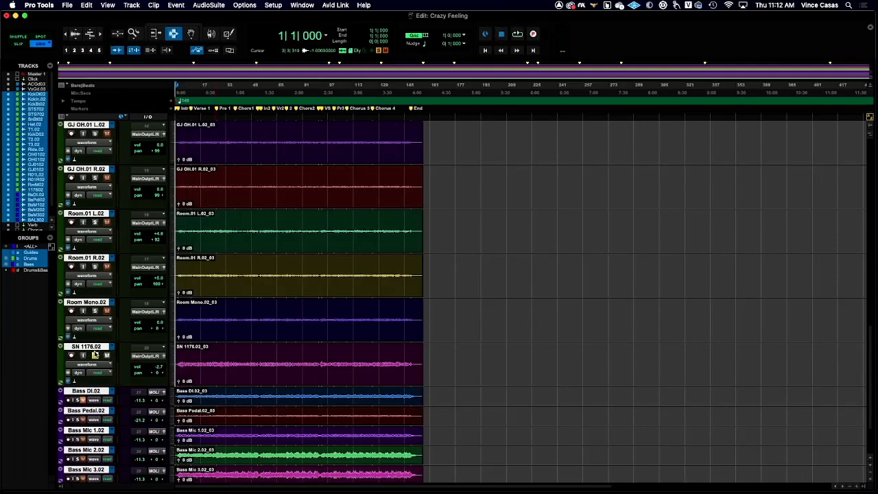
Solo only the Bass Amp LA-3A track, audition it from the session start and stop playback.
{"action": "scroll", "coordinate": [96, 351], "scroll_direction": "down", "scroll_amount": 3}
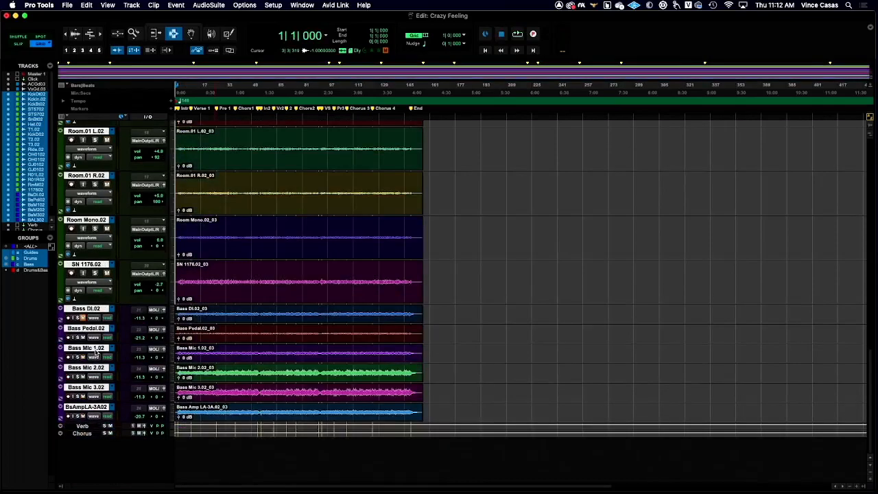
{"action": "left_click", "coordinate": [79, 416]}
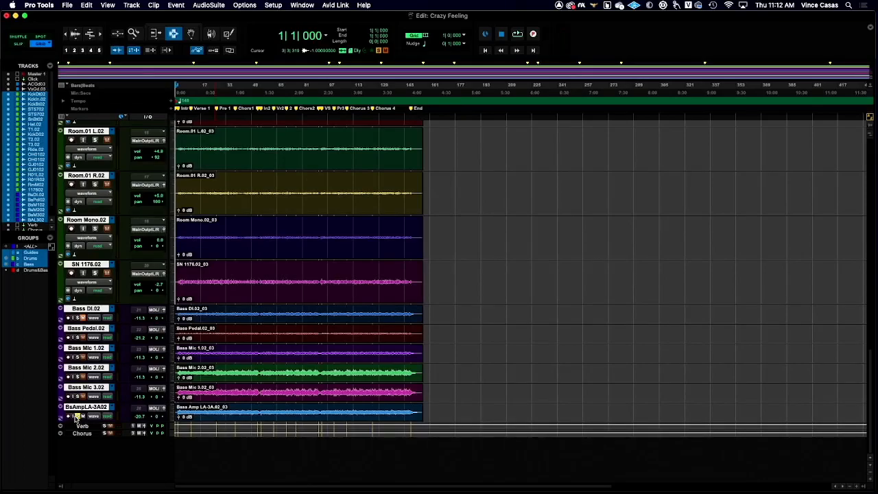
{"action": "key", "text": "space"}
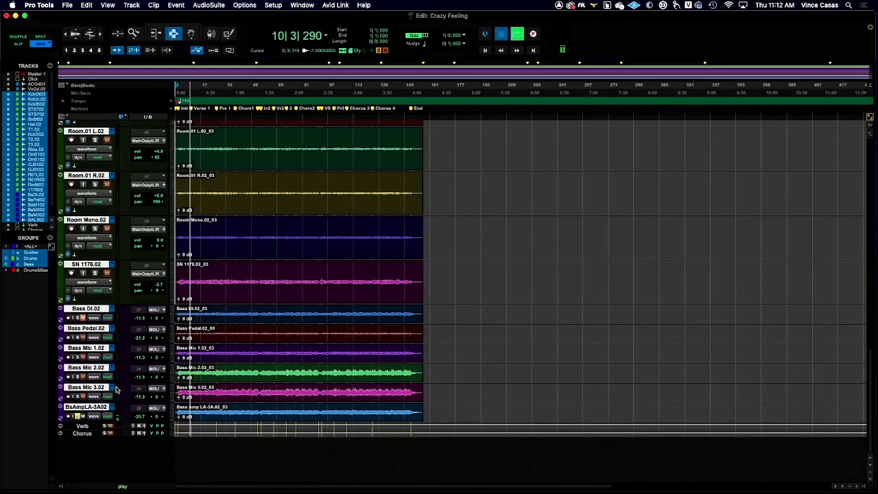
{"action": "key", "text": "space"}
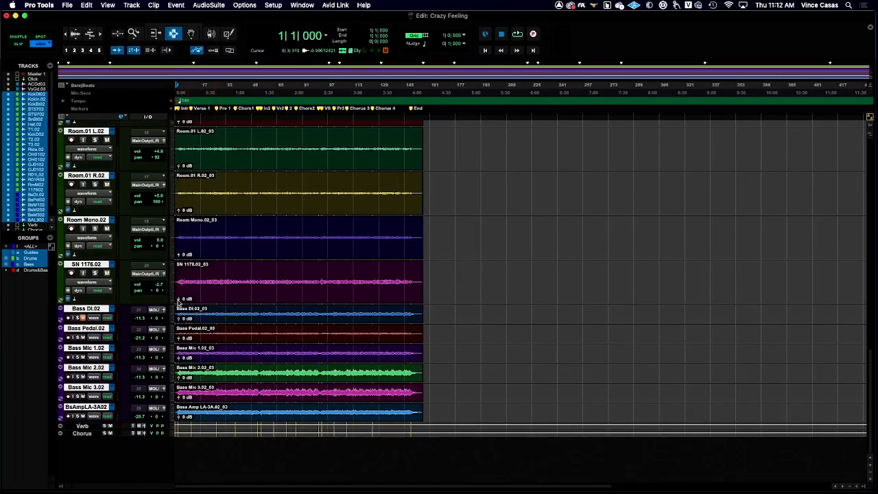
Check the Mix window, return to the Edit window and play the unsoloed drum and bass mix from the start.
{"action": "key", "text": "super+equal"}
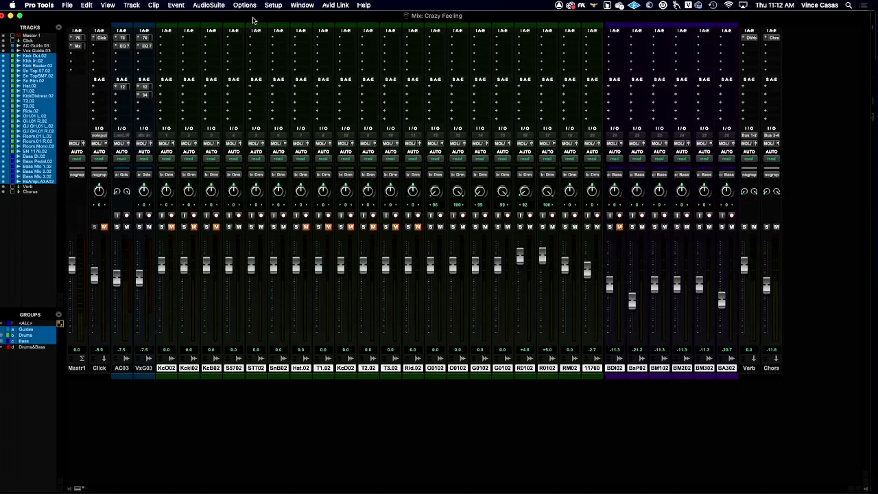
{"action": "key", "text": "super+equal"}
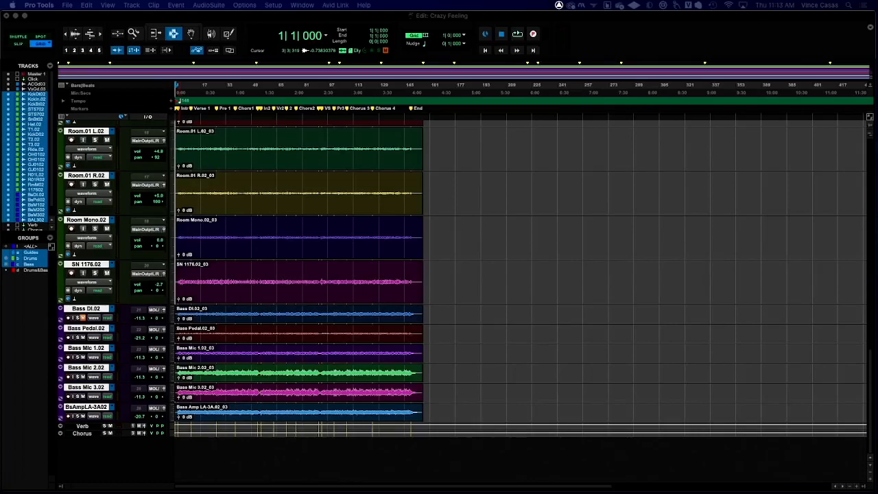
{"action": "key", "text": "space"}
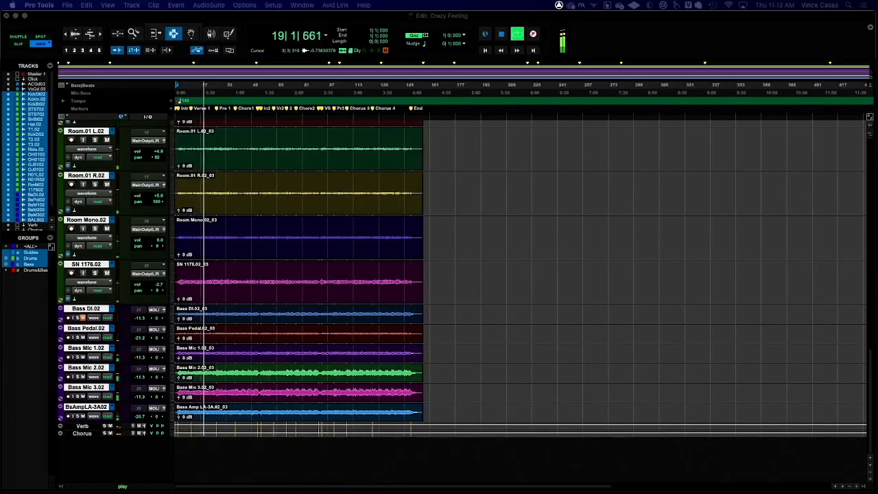
{"action": "key", "text": "space"}
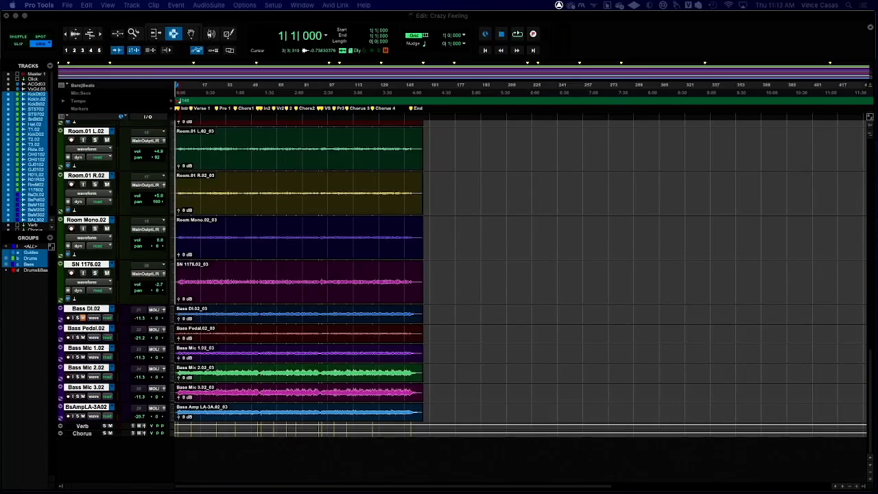
Select only the Click track in the Edit window and bring the Mix window into view over it.
{"action": "scroll", "coordinate": [247, 308], "scroll_direction": "up", "scroll_amount": 10}
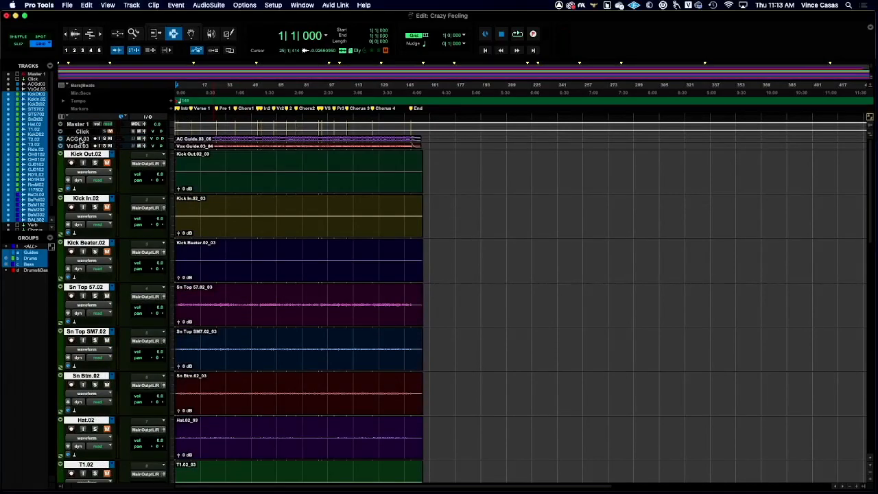
{"action": "left_click", "coordinate": [80, 140]}
{"action": "left_click", "coordinate": [81, 145]}
{"action": "left_click", "coordinate": [80, 139]}
{"action": "left_click", "coordinate": [81, 131]}
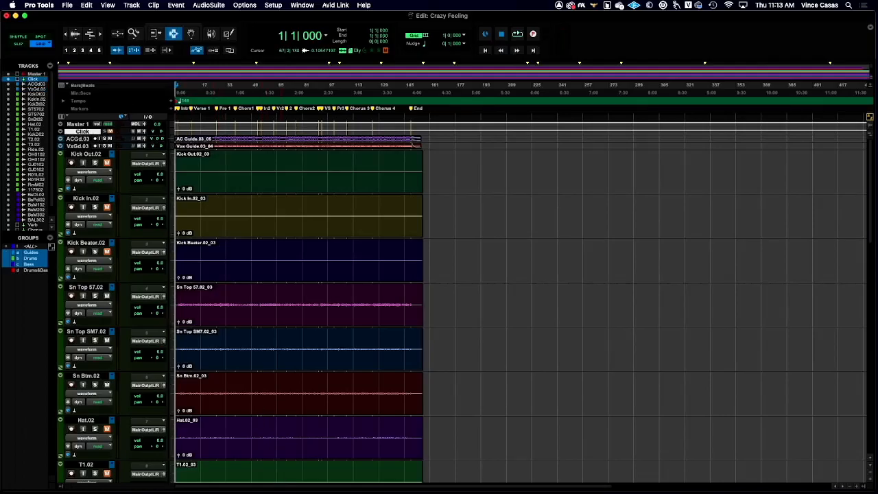
{"action": "key", "text": "super+equal"}
{"action": "left_click_drag", "start_coordinate": [314, 395], "coordinate": [310, 29]}
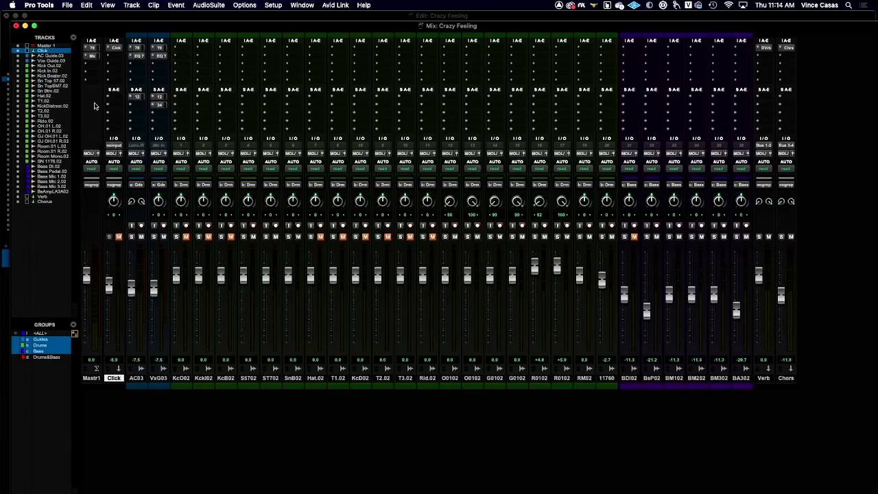
Close the current drum and bass session of Crazy Feeling.
{"action": "left_click", "coordinate": [69, 7]}
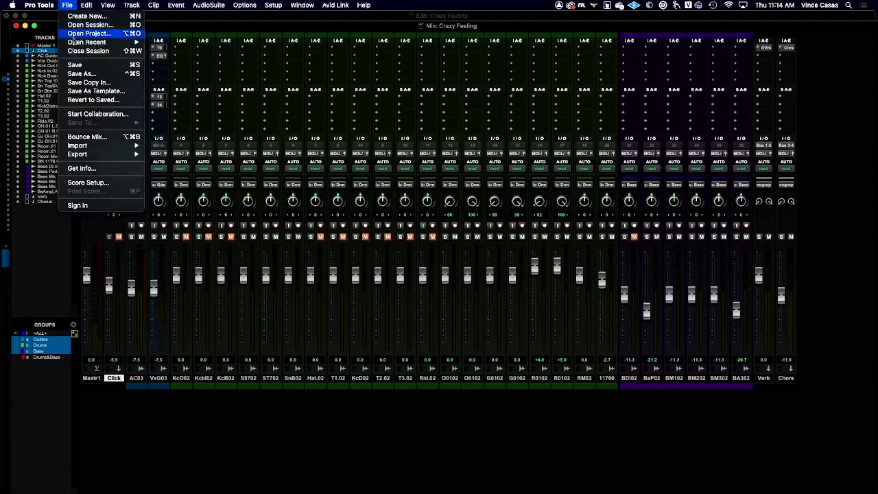
{"action": "left_click", "coordinate": [79, 53]}
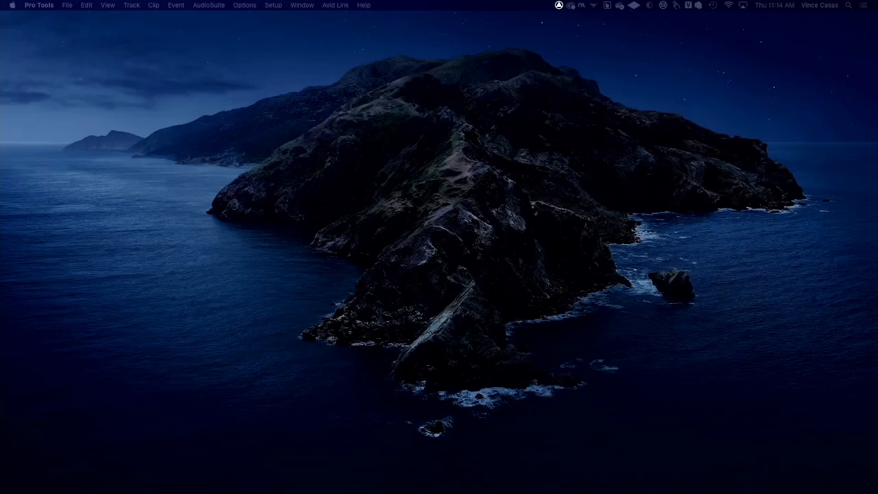
Bring up the Crazy Feeling session with vocals and look over its lead, double, ad-lib, bridge and BGV tracks.
{"action": "key", "text": "F11"}
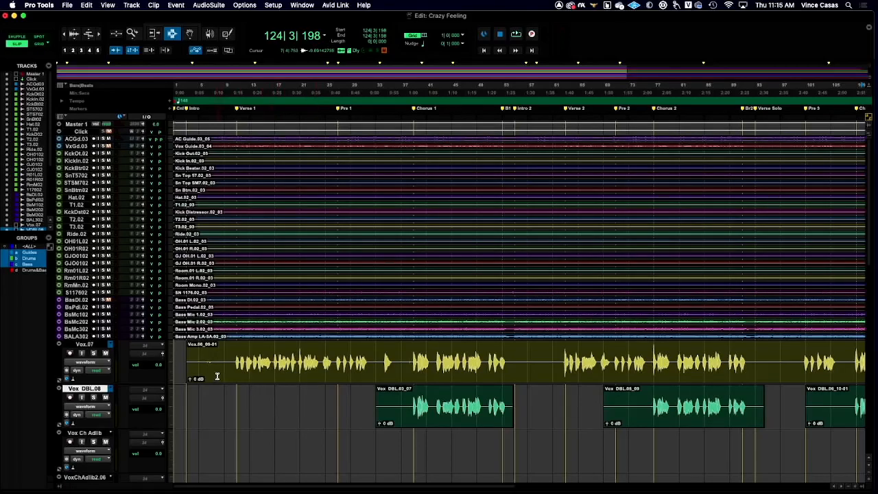
{"action": "scroll", "coordinate": [219, 379], "scroll_direction": "down", "scroll_amount": 10}
{"action": "scroll", "coordinate": [217, 377], "scroll_direction": "down", "scroll_amount": 15}
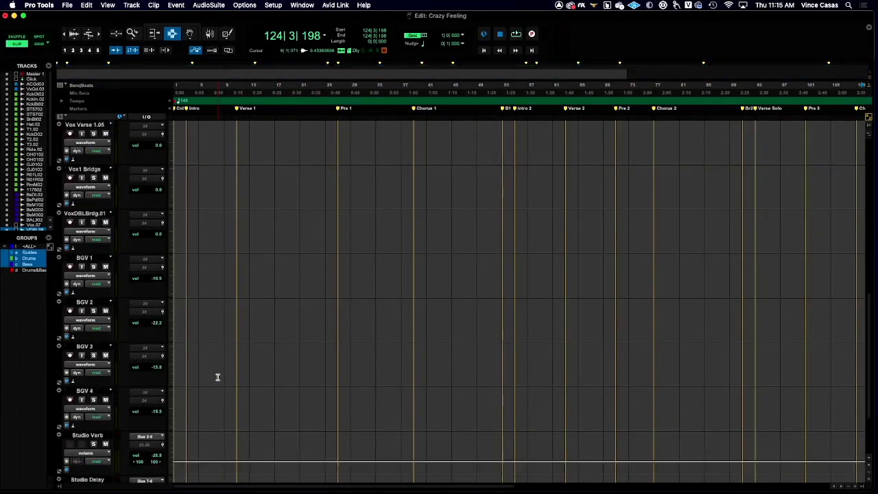
{"action": "scroll", "coordinate": [217, 377], "scroll_direction": "up", "scroll_amount": 20}
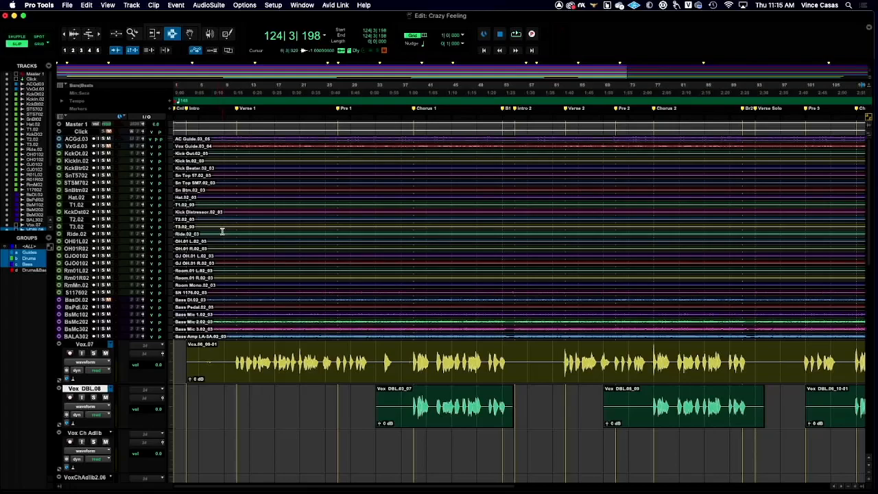
Select the acoustic guide, vocal guide, lead vocal and vocal double tracks in turn, and examine the vocal tracks down to the BGVs.
{"action": "left_click", "coordinate": [75, 140]}
{"action": "left_click", "coordinate": [77, 146]}
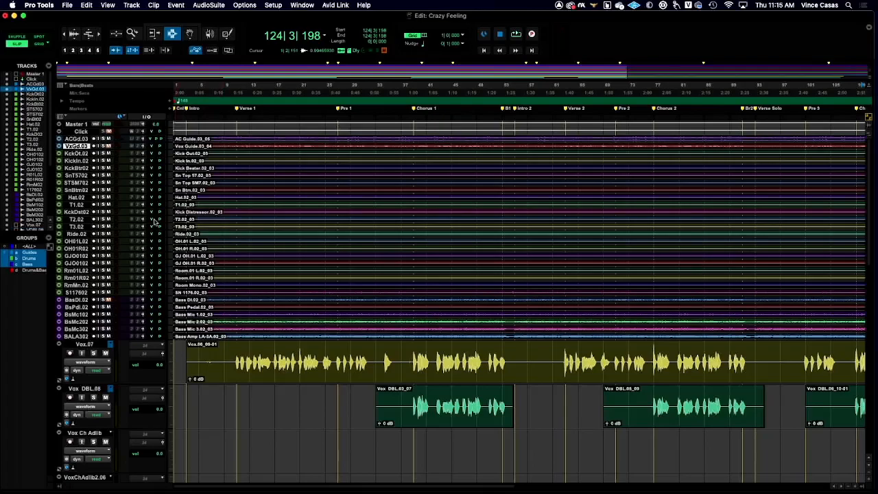
{"action": "left_click", "coordinate": [91, 344]}
{"action": "left_click", "coordinate": [95, 390]}
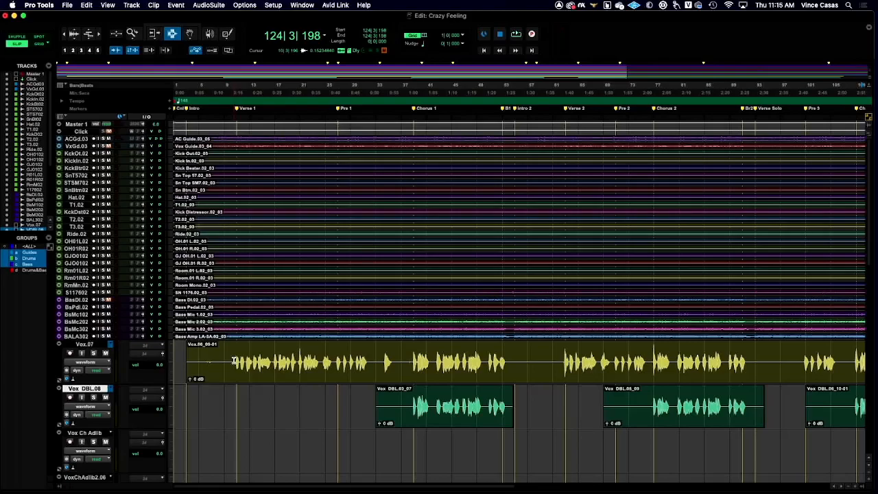
{"action": "scroll", "coordinate": [236, 362], "scroll_direction": "down", "scroll_amount": 10}
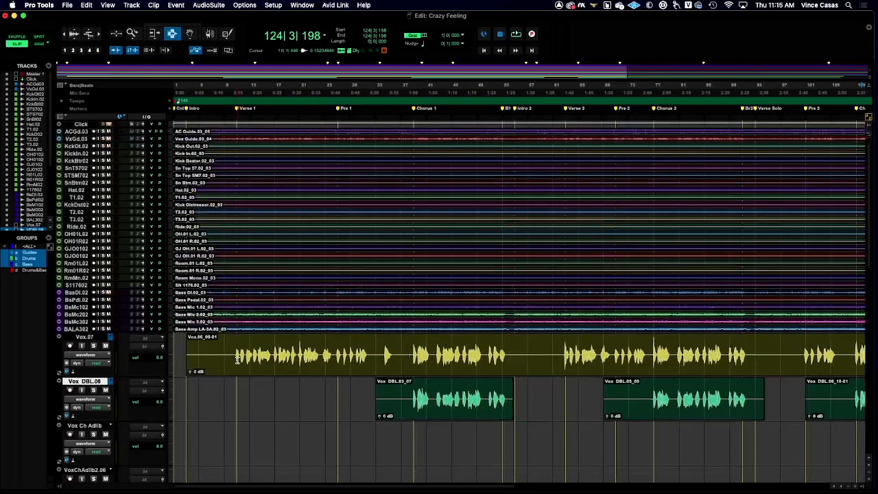
{"action": "scroll", "coordinate": [237, 361], "scroll_direction": "down", "scroll_amount": 10}
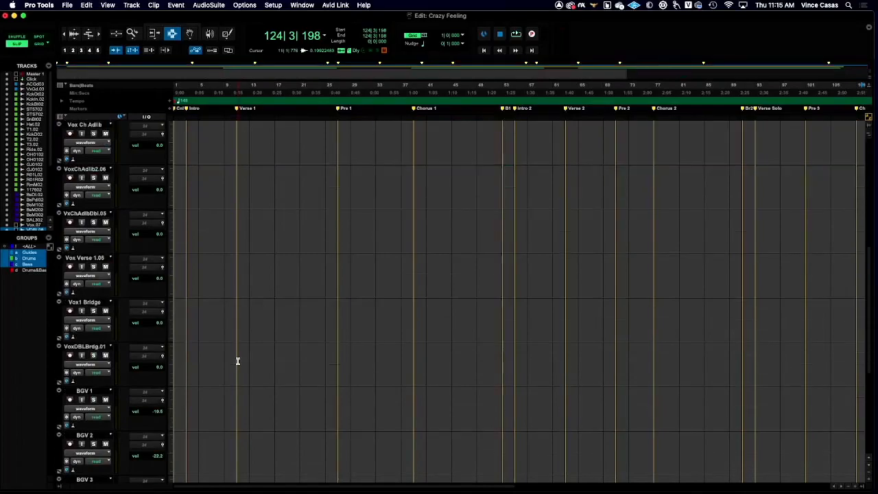
{"action": "scroll", "coordinate": [237, 362], "scroll_direction": "up", "scroll_amount": 12}
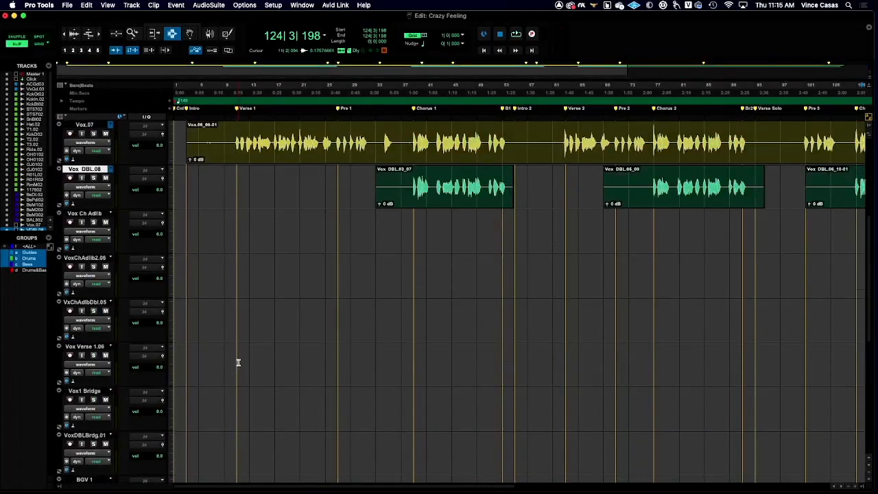
{"action": "scroll", "coordinate": [237, 363], "scroll_direction": "up", "scroll_amount": 3}
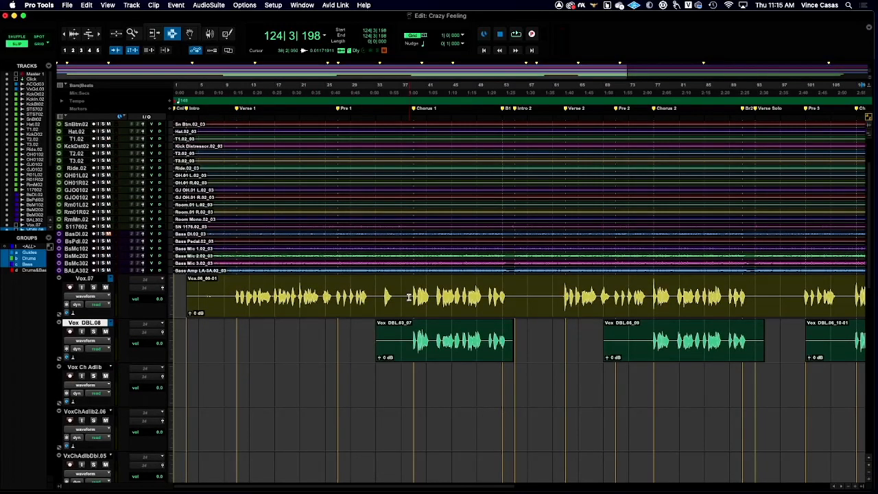
Test playback from bar 124, then place the playback start at the beginning of the lead vocal clip and play the song.
{"action": "key", "text": "space"}
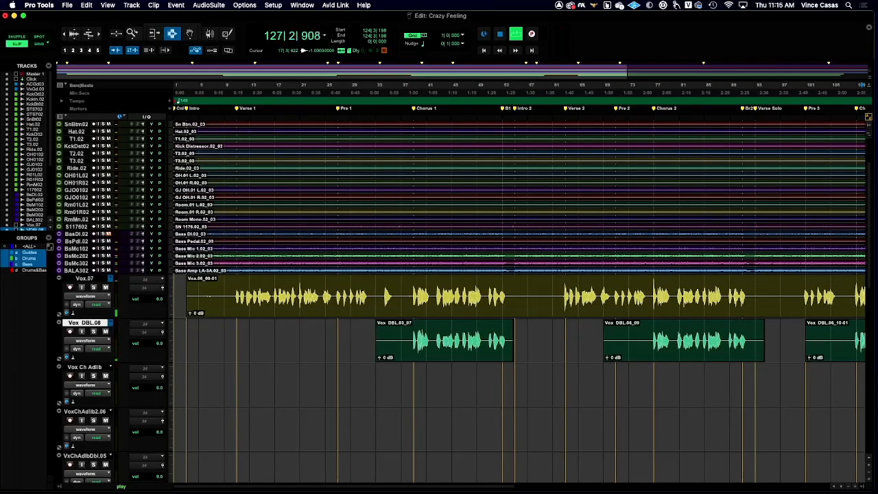
{"action": "key", "text": "space"}
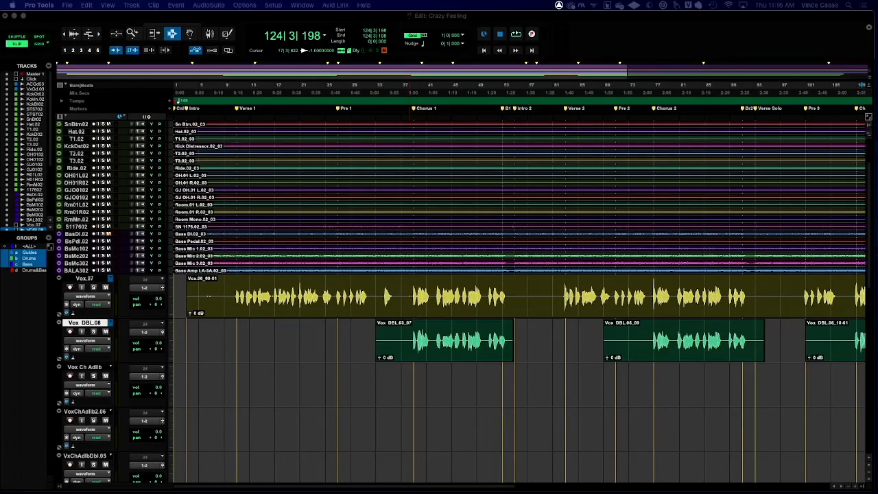
{"action": "key", "text": "space"}
{"action": "key", "text": "space"}
{"action": "left_click", "coordinate": [184, 288]}
{"action": "key", "text": "space"}
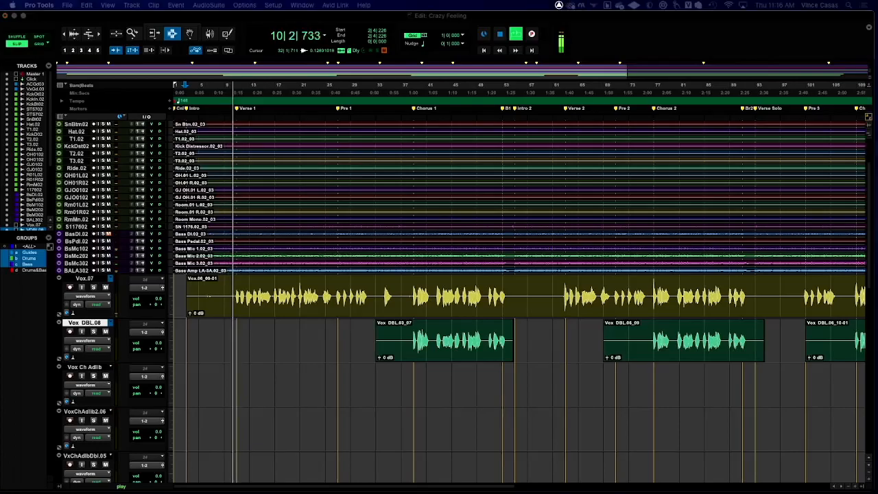
Examine the drum, bass, vocal and effects channels in the Mix window during playback, then return to the Edit window and stop.
{"action": "key", "text": "super+equal"}
{"action": "left_click_drag", "start_coordinate": [365, 408], "coordinate": [333, 19]}
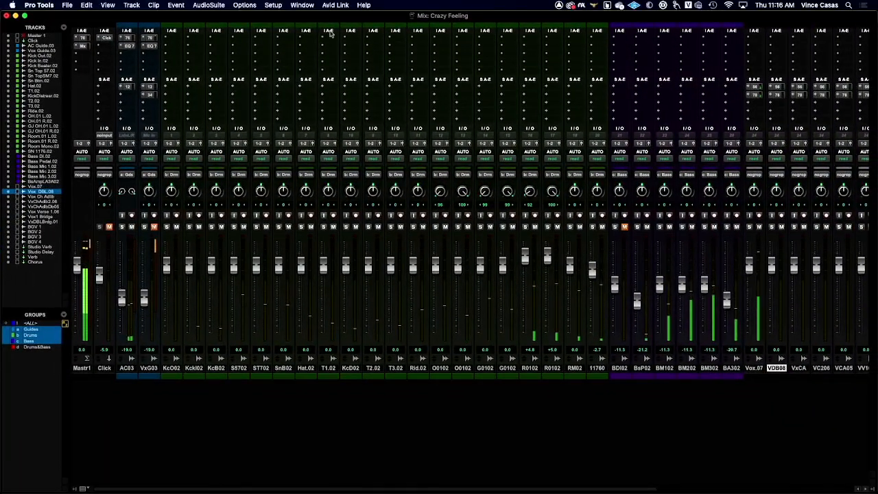
{"action": "scroll", "coordinate": [525, 190], "scroll_direction": "right", "scroll_amount": 9}
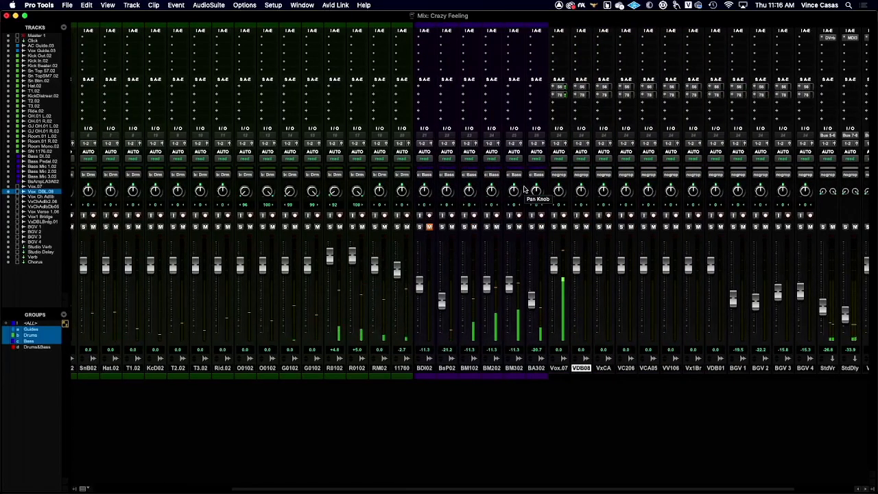
{"action": "scroll", "coordinate": [524, 190], "scroll_direction": "right", "scroll_amount": 2}
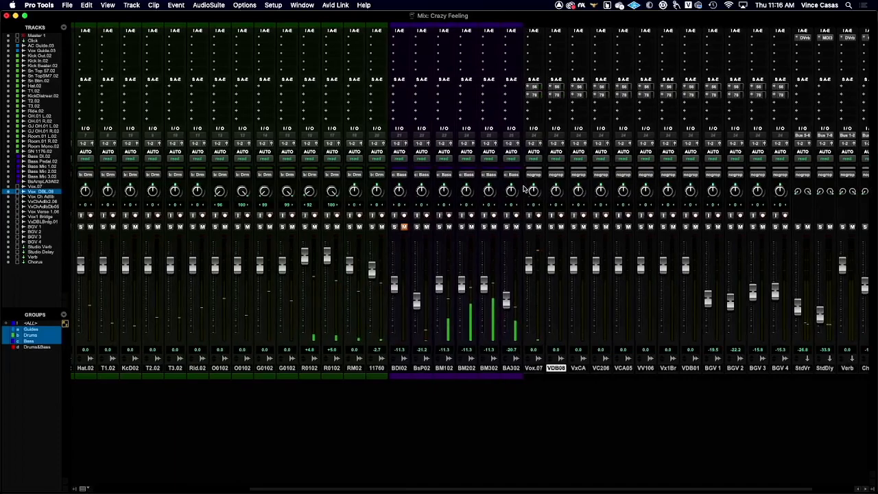
{"action": "scroll", "coordinate": [525, 190], "scroll_direction": "right", "scroll_amount": 1}
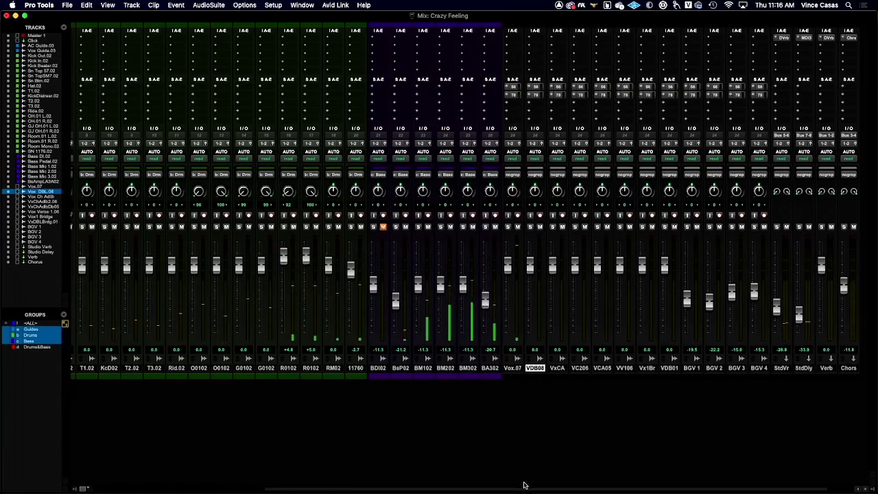
{"action": "left_click_drag", "start_coordinate": [529, 488], "coordinate": [327, 492]}
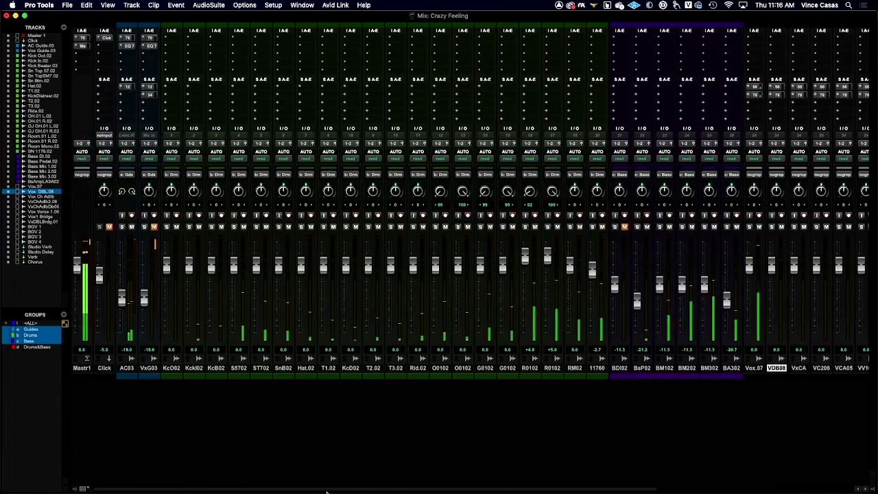
{"action": "key", "text": "super+equal"}
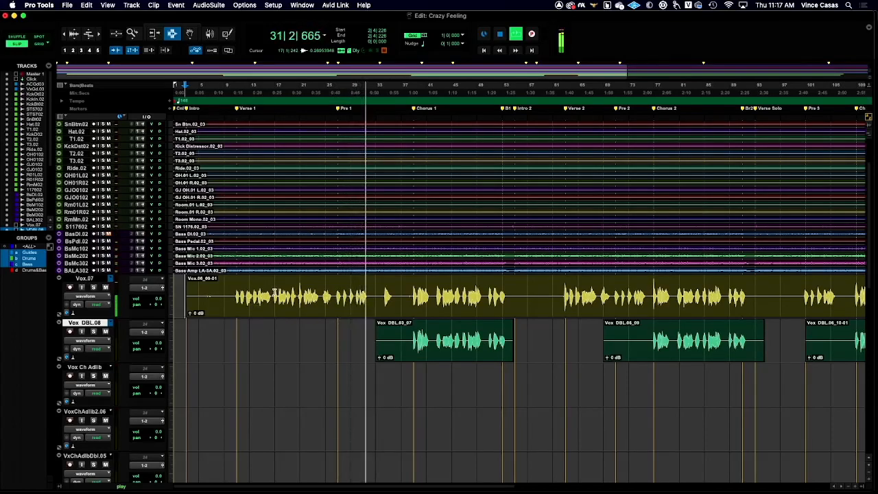
{"action": "key", "text": "space"}
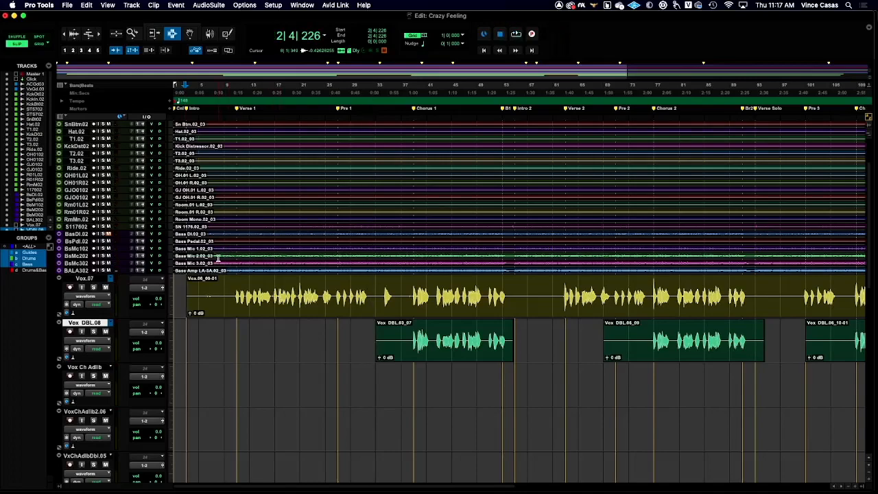
Bring the Mix window back and look across its channels from the Click and guides to the vocals and effects returns.
{"action": "key", "text": "super+equal"}
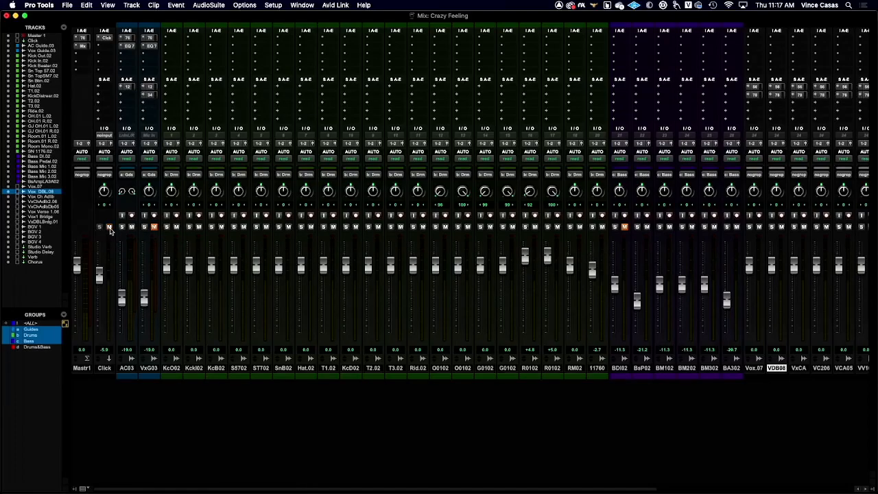
{"action": "scroll", "coordinate": [423, 256], "scroll_direction": "right", "scroll_amount": 5}
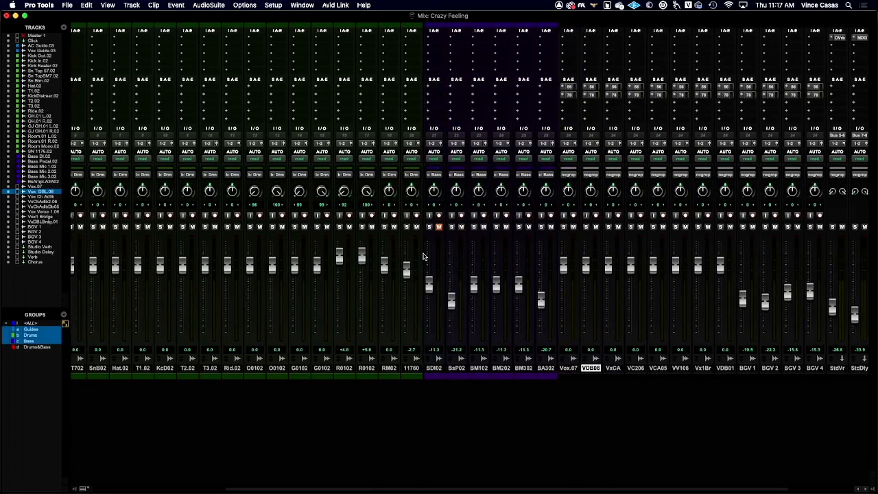
{"action": "scroll", "coordinate": [497, 266], "scroll_direction": "right", "scroll_amount": 4}
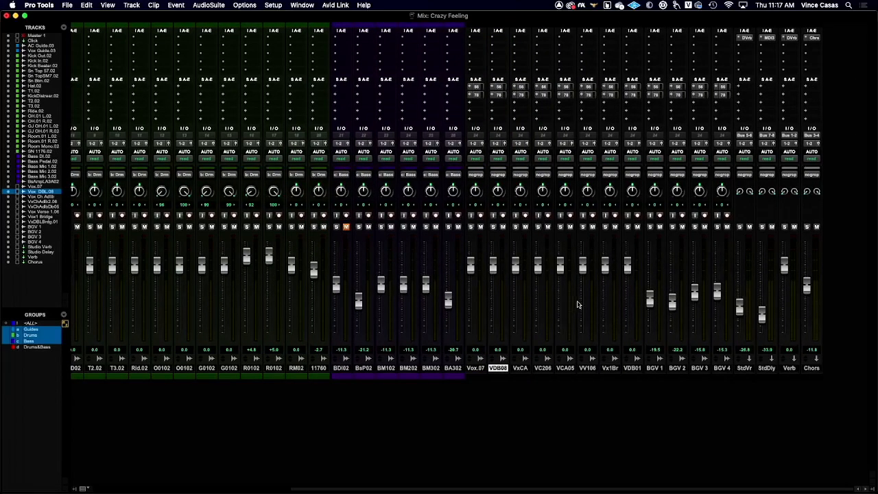
{"action": "scroll", "coordinate": [473, 491], "scroll_direction": "left", "scroll_amount": 1}
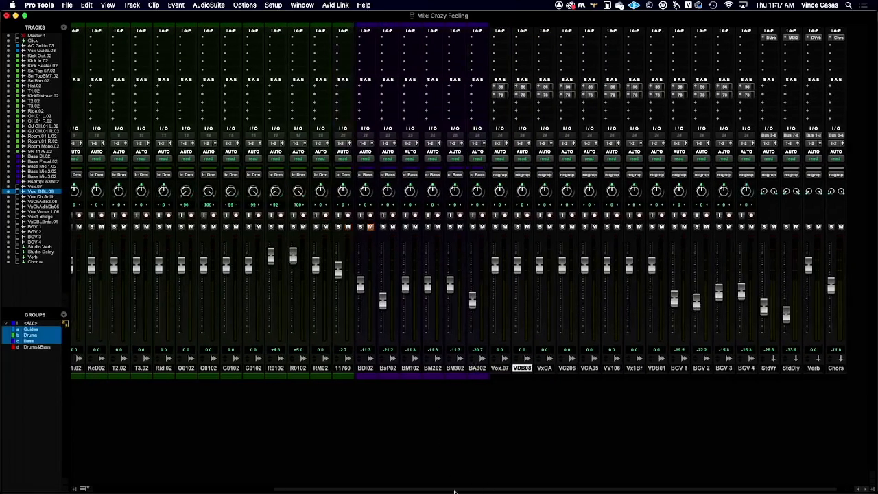
{"action": "left_click_drag", "start_coordinate": [473, 491], "coordinate": [267, 492]}
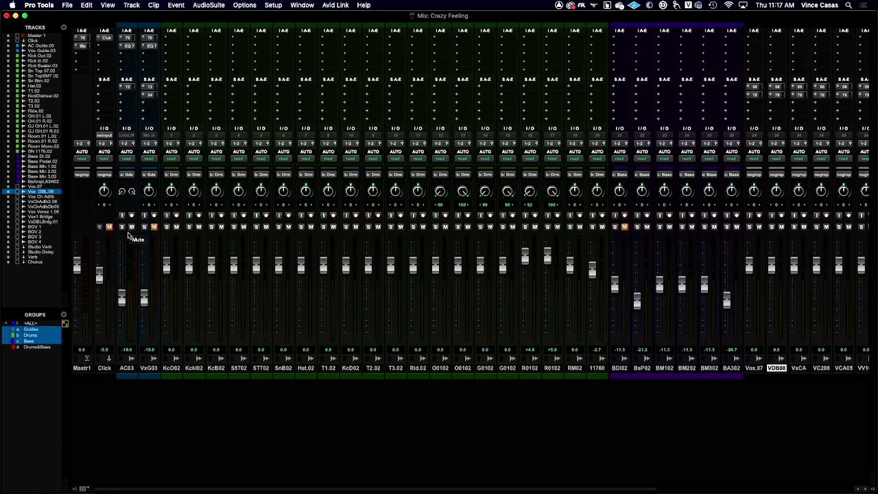
Return to the Edit window and start the Save As command for the vocal session.
{"action": "key", "text": "super+equal"}
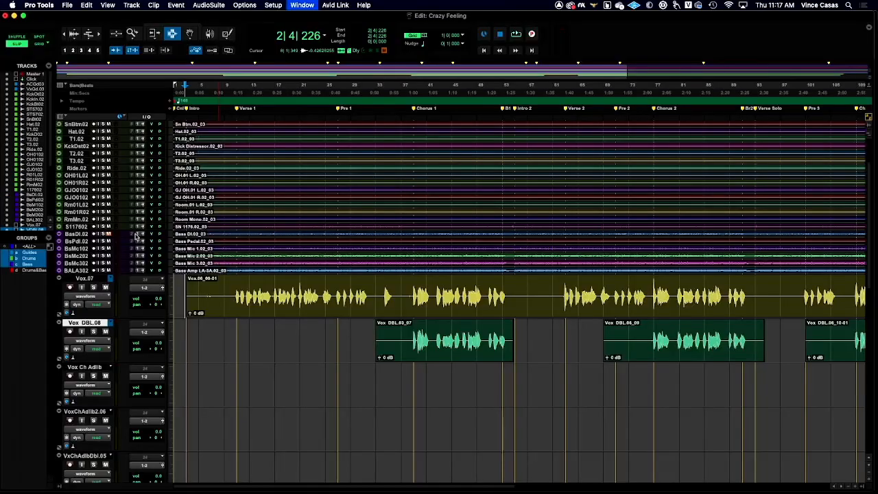
{"action": "left_click", "coordinate": [68, 5]}
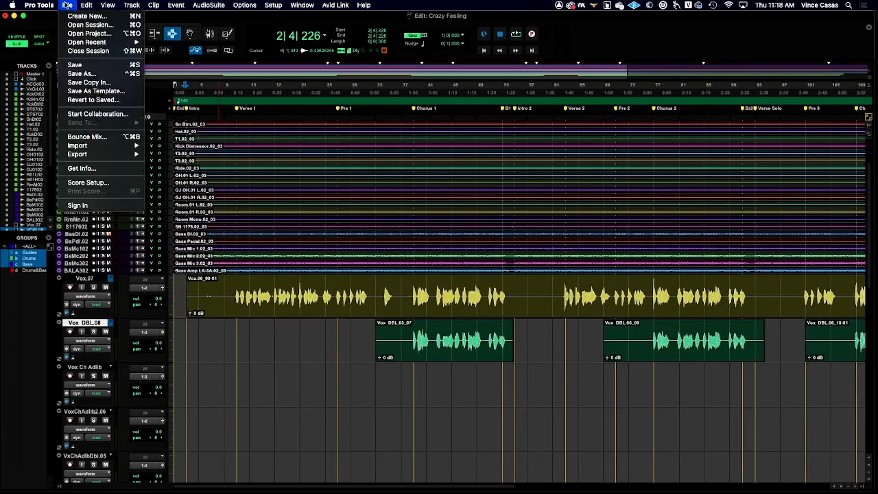
{"action": "left_click", "coordinate": [81, 74]}
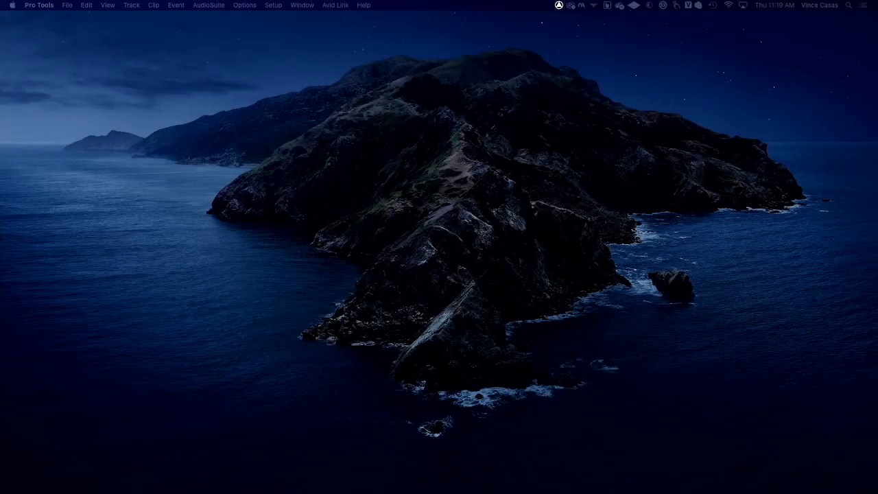
Bring up the Crazy Feeling Electric Guitars session and play it briefly from the Intro marker.
{"action": "left_click_drag", "start_coordinate": [494, 491], "coordinate": [506, 7]}
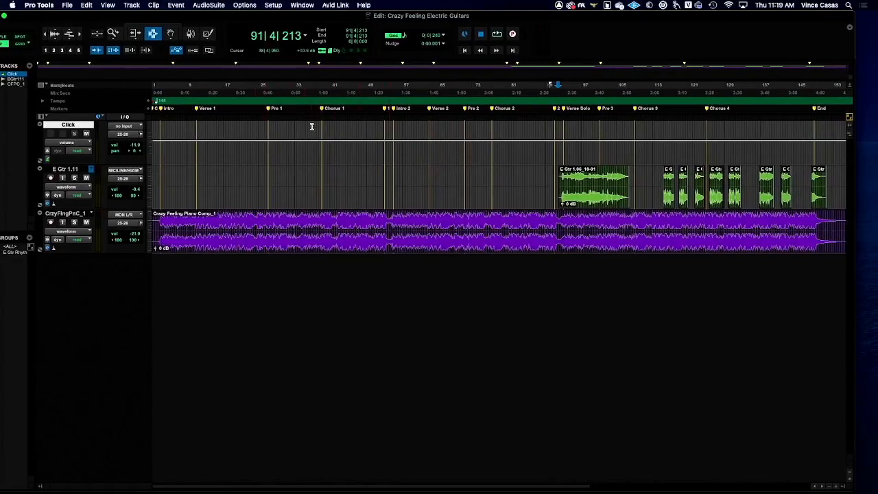
{"action": "left_click", "coordinate": [160, 120]}
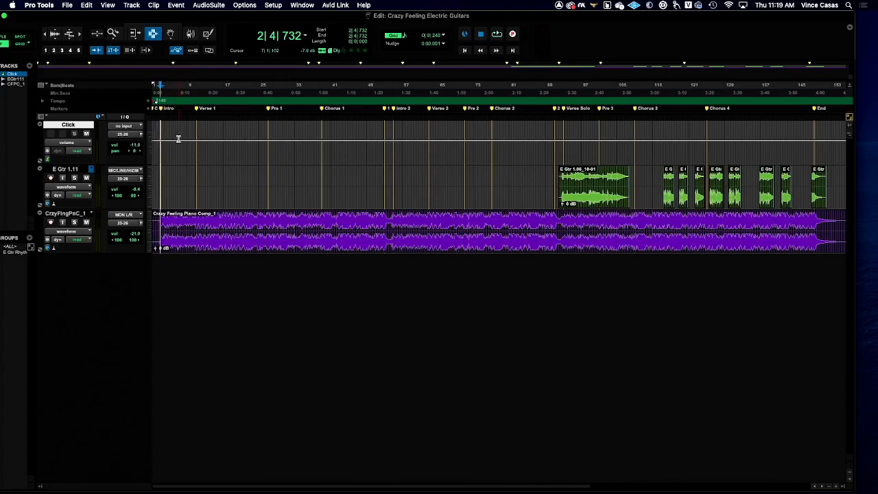
{"action": "key", "text": "space"}
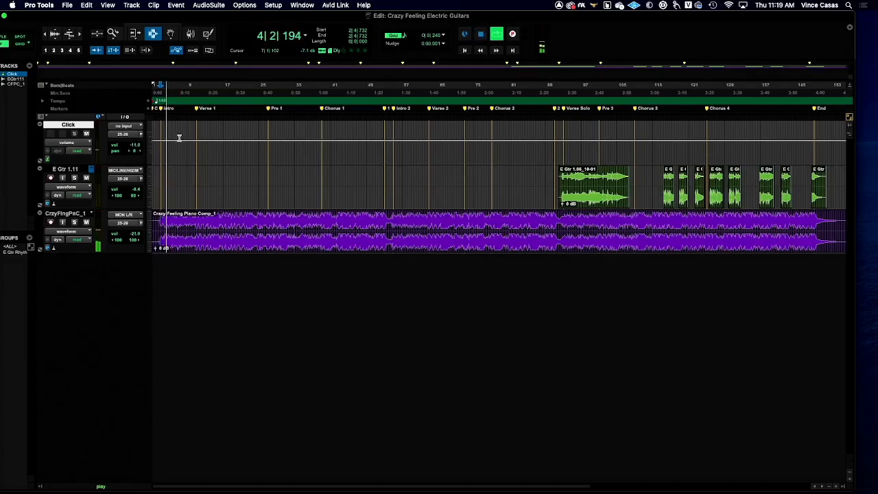
{"action": "key", "text": "space"}
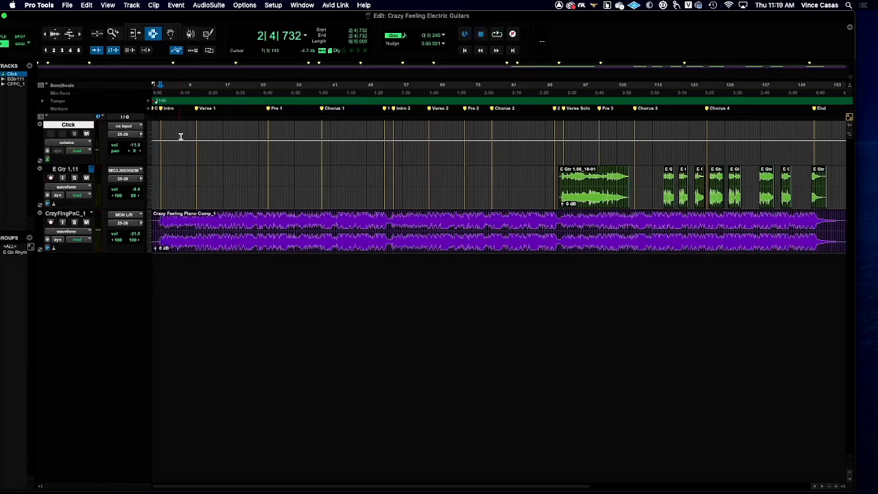
Reposition the Edit window so its edit modes are fully visible, and play the electric guitar from bar 91, just before Verse Solo.
{"action": "left_click_drag", "start_coordinate": [77, 18], "coordinate": [100, 17]}
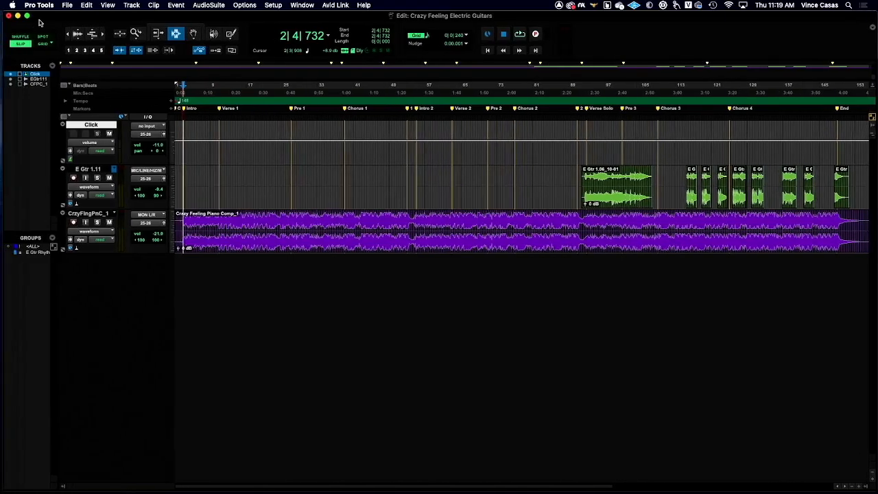
{"action": "left_click", "coordinate": [581, 119]}
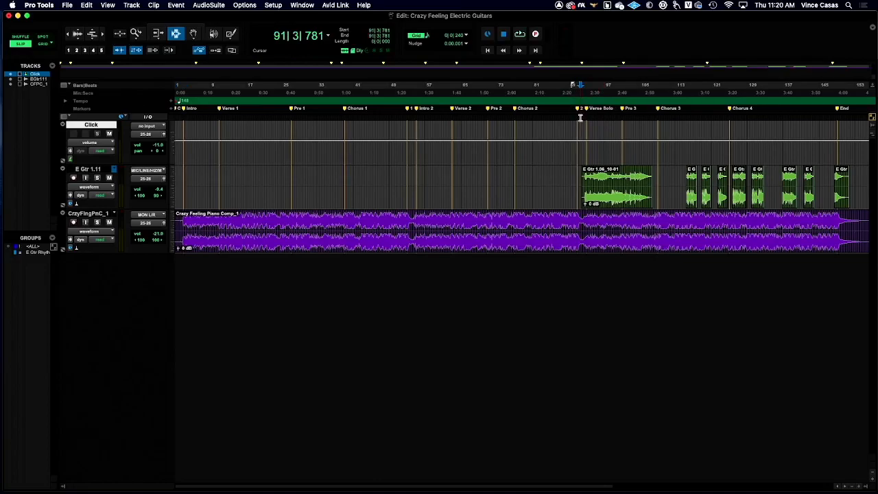
{"action": "key", "text": "space"}
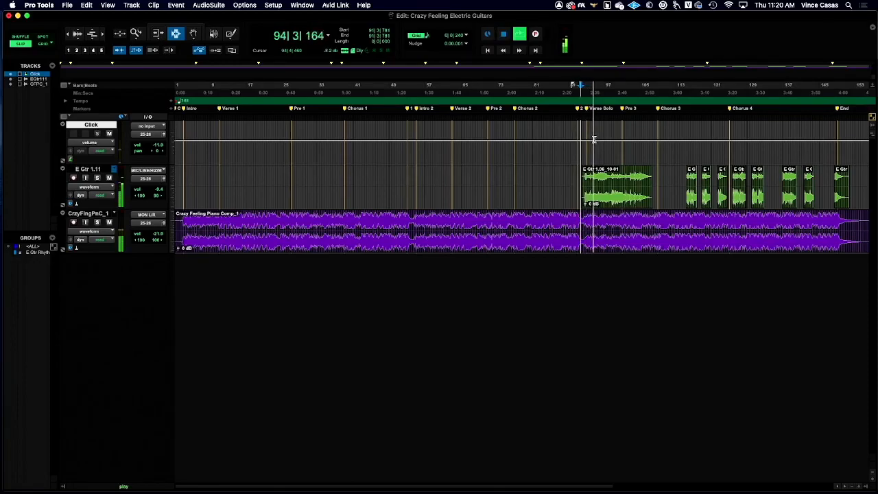
Set the E Gtr 1.11 track view to playlists, look over its alternate takes around the Verse Solo, and stop playback.
{"action": "left_click", "coordinate": [96, 187]}
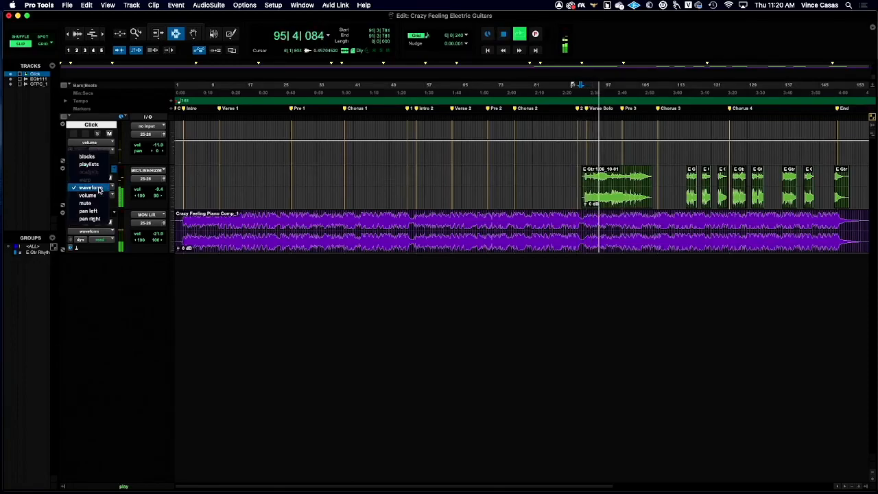
{"action": "left_click", "coordinate": [90, 164]}
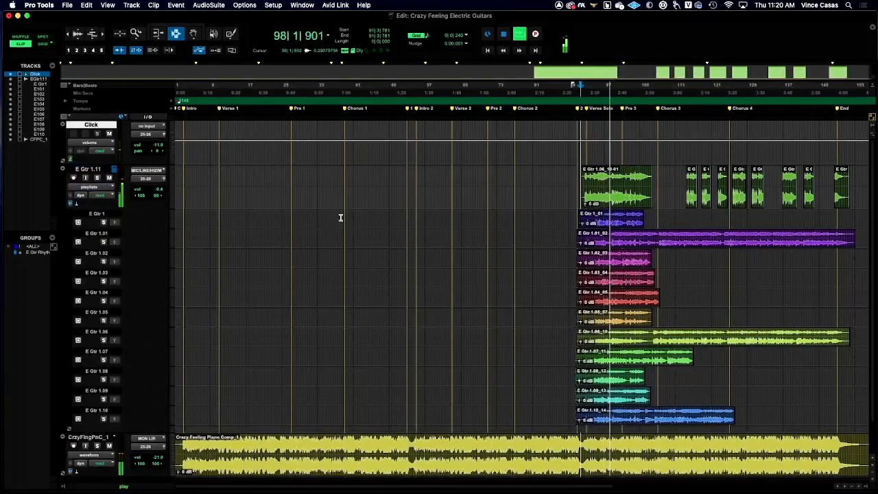
{"action": "scroll", "coordinate": [336, 217], "scroll_direction": "right", "scroll_amount": 5}
{"action": "scroll", "coordinate": [341, 217], "scroll_direction": "right", "scroll_amount": 3}
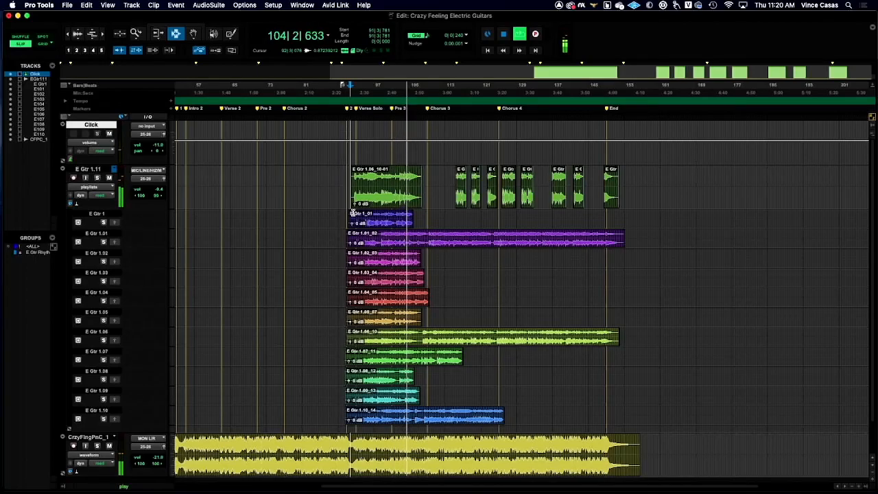
{"action": "key", "text": "space"}
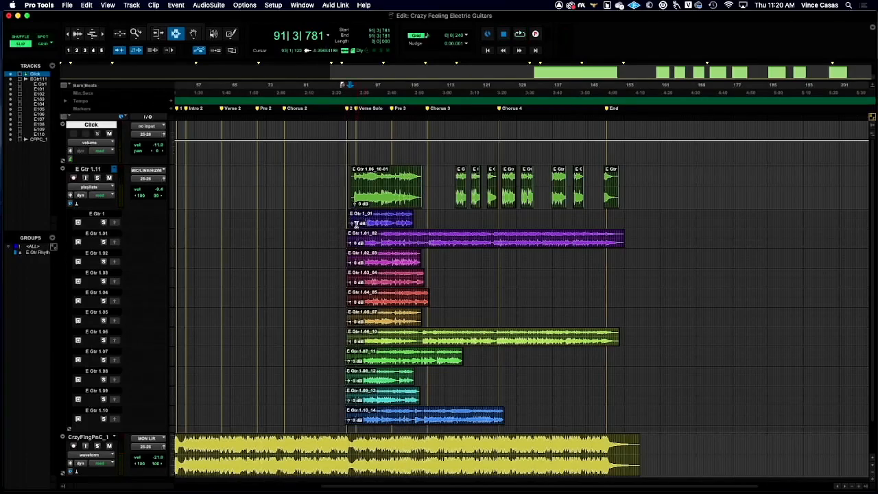
Play the electric guitar takes from bar 92, soloing each lane in turn from E Gtr 1 through E Gtr 1.05.
{"action": "left_click", "coordinate": [354, 218]}
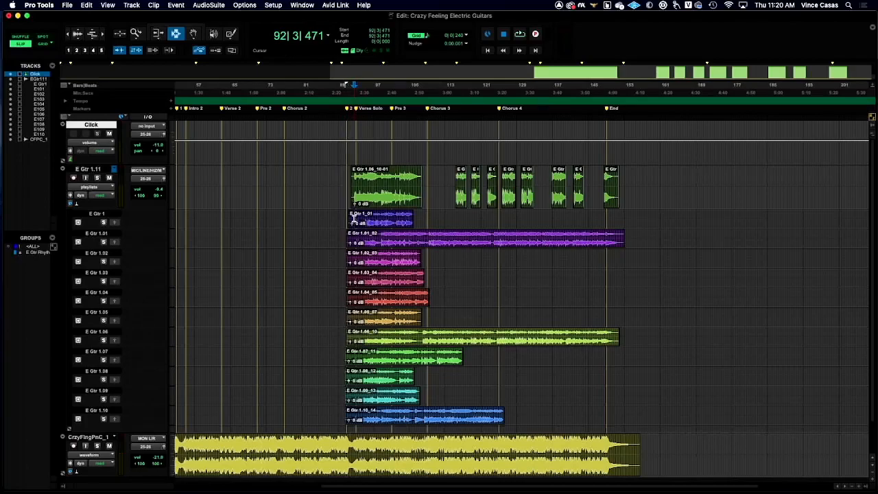
{"action": "left_click", "coordinate": [104, 222]}
{"action": "key", "text": "space"}
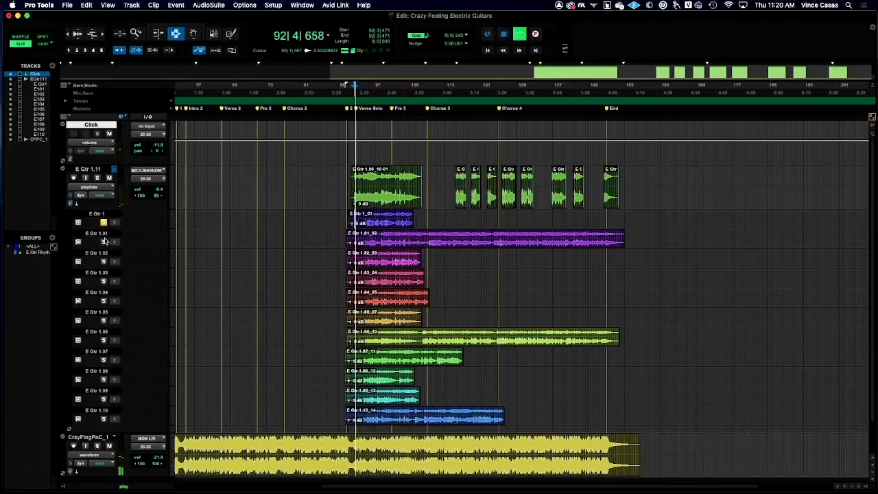
{"action": "left_click", "coordinate": [103, 242]}
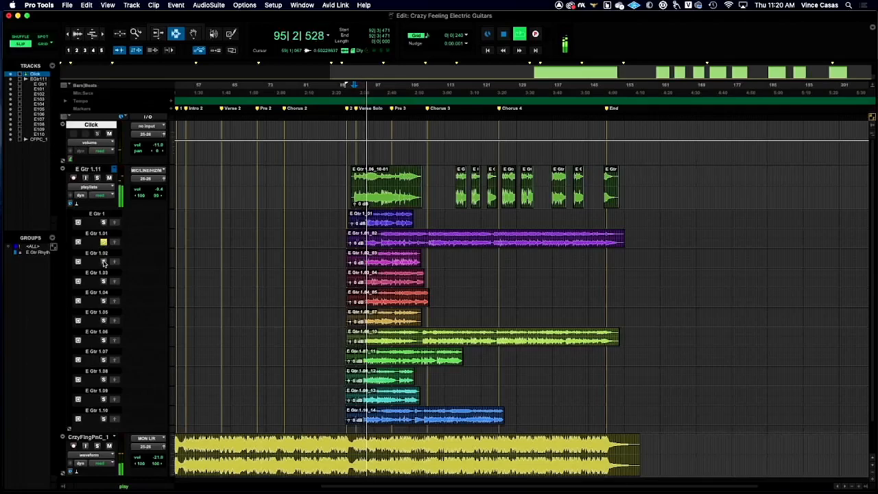
{"action": "left_click", "coordinate": [103, 262]}
{"action": "left_click", "coordinate": [104, 282]}
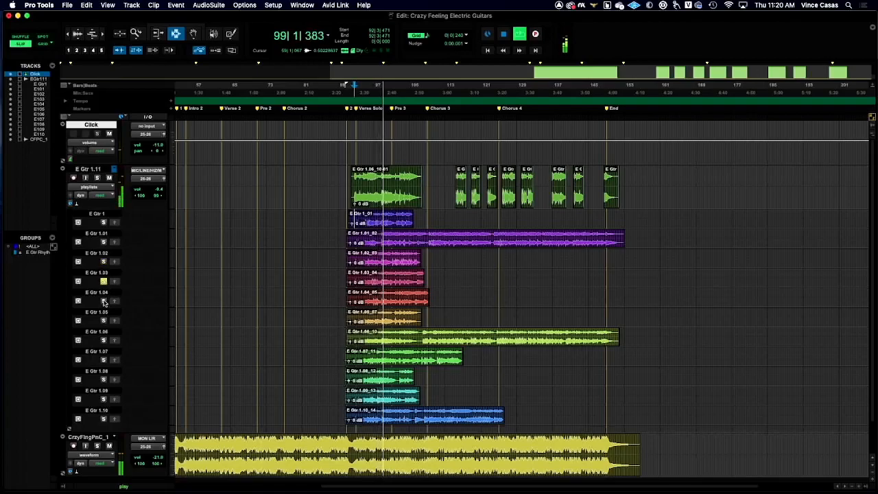
{"action": "left_click", "coordinate": [104, 301]}
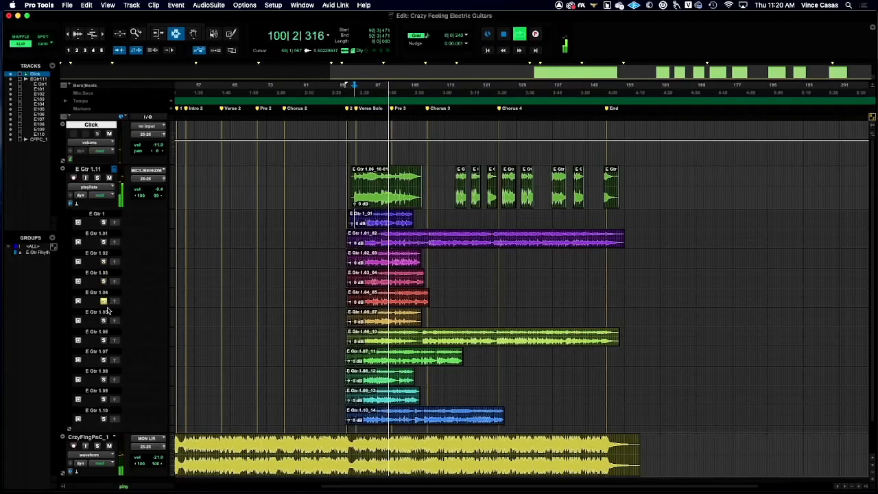
{"action": "left_click", "coordinate": [103, 320]}
Restart playback from bar 92 as needed and solo the take lanes E Gtr 1.06 through E Gtr 1.10 in turn.
{"action": "key", "text": "space"}
{"action": "key", "text": "space"}
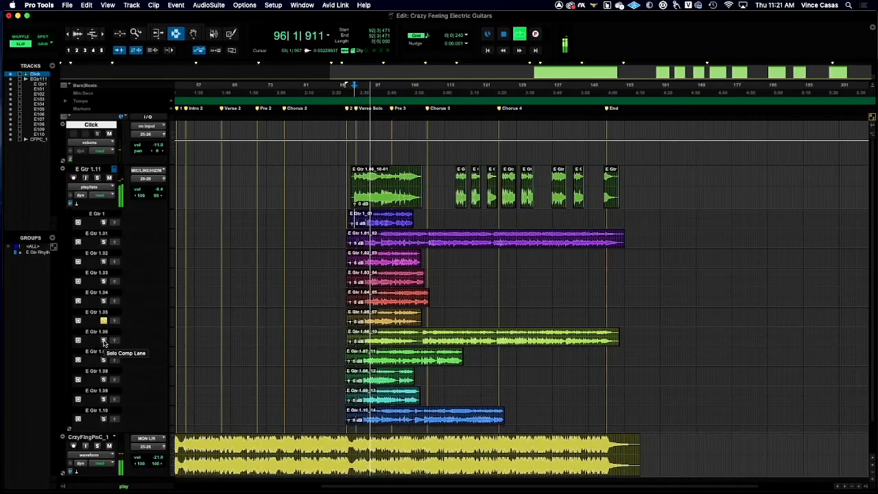
{"action": "left_click", "coordinate": [103, 341]}
{"action": "left_click", "coordinate": [104, 361]}
{"action": "left_click", "coordinate": [104, 379]}
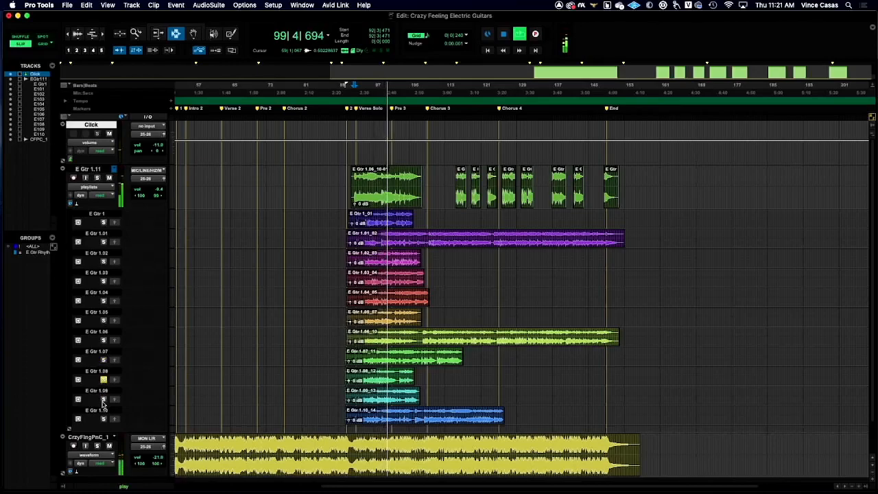
{"action": "key", "text": "space"}
{"action": "key", "text": "space"}
{"action": "left_click", "coordinate": [103, 404]}
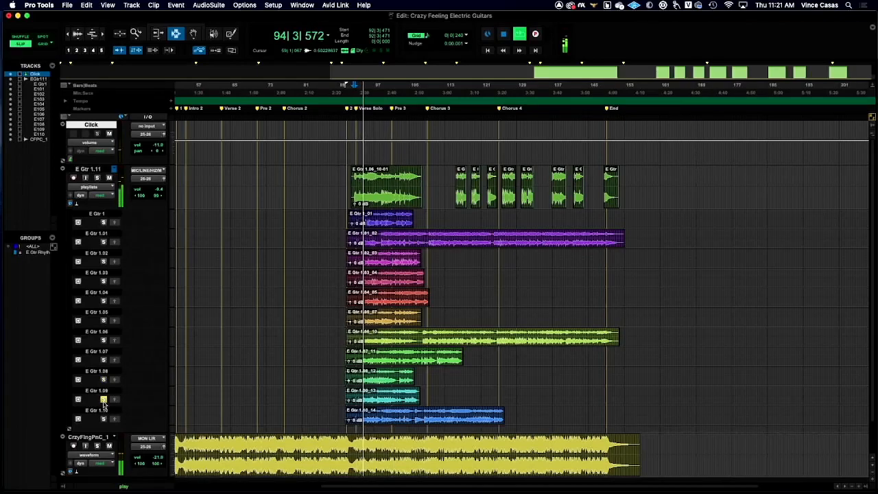
{"action": "left_click", "coordinate": [103, 420]}
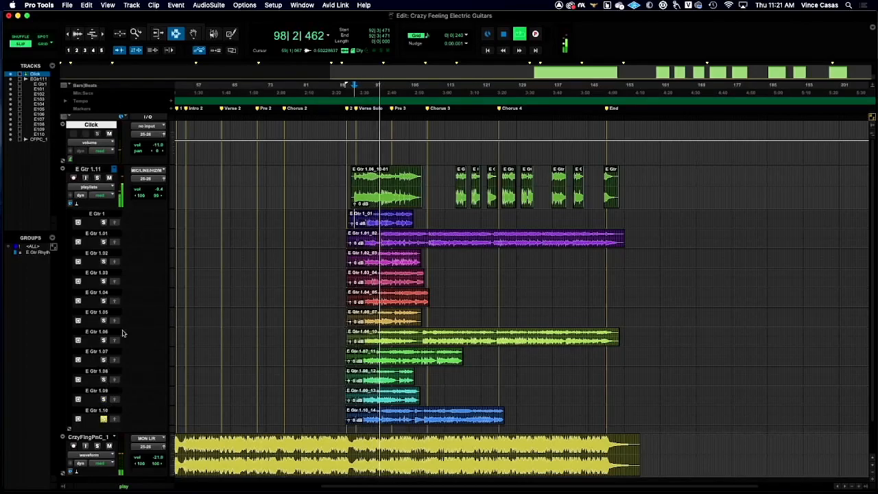
Solo the E Gtr 1.11 track, release the E Gtr 1.10 lane solo, then unsolo the track and stop playback.
{"action": "left_click", "coordinate": [98, 179]}
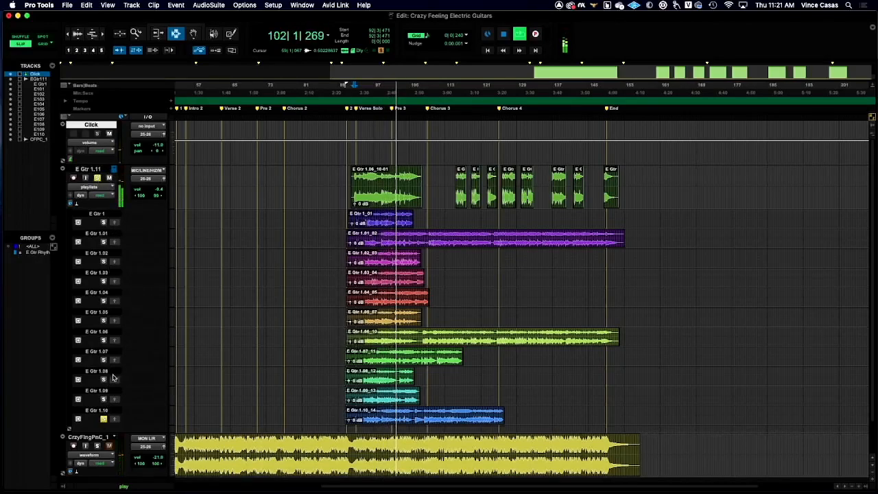
{"action": "left_click", "coordinate": [102, 419]}
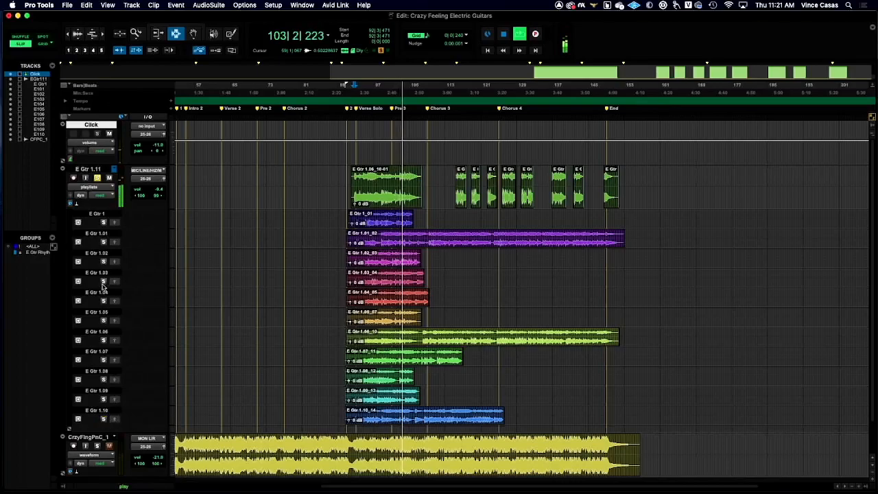
{"action": "left_click", "coordinate": [98, 178]}
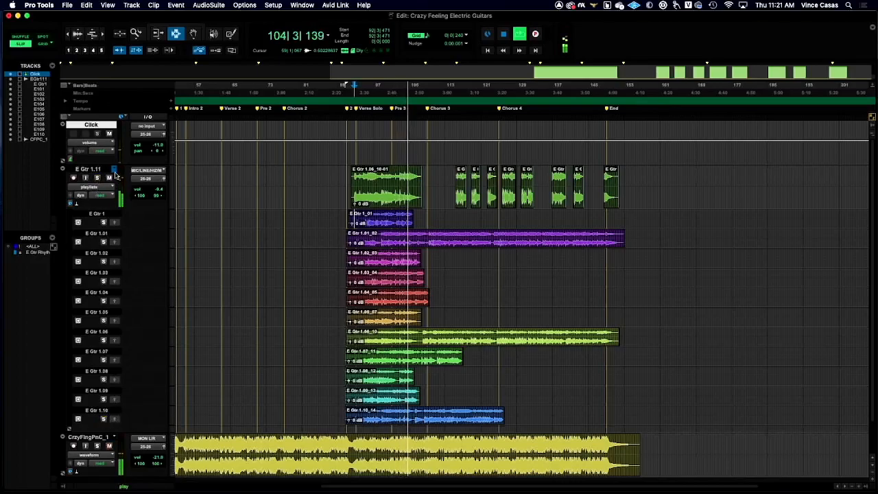
{"action": "key", "text": "space"}
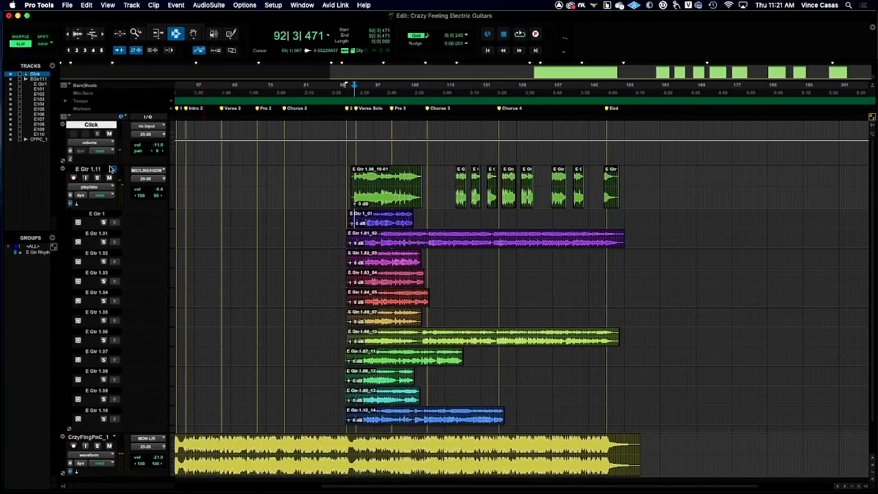
Close the Crazy Feeling Electric Guitars session and bring the piano tracks of the Crazy Feeling session into view.
{"action": "left_click", "coordinate": [66, 5]}
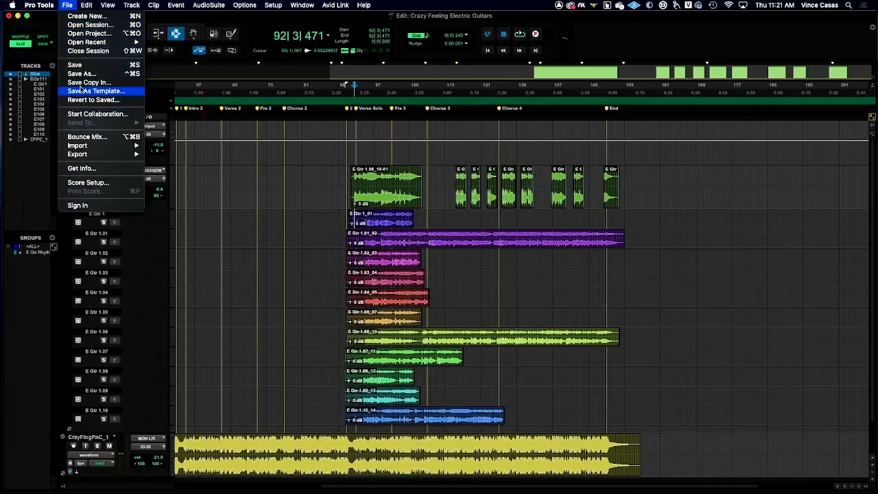
{"action": "left_click", "coordinate": [96, 51]}
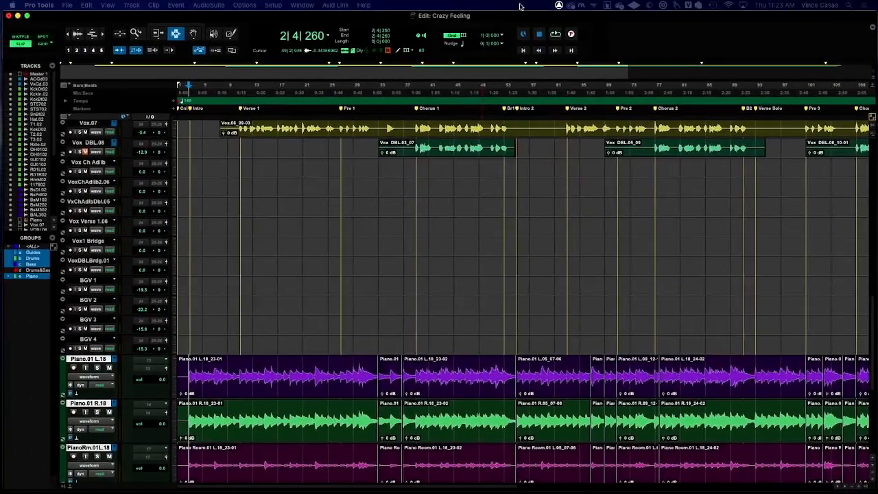
{"action": "scroll", "coordinate": [305, 279], "scroll_direction": "down", "scroll_amount": 5}
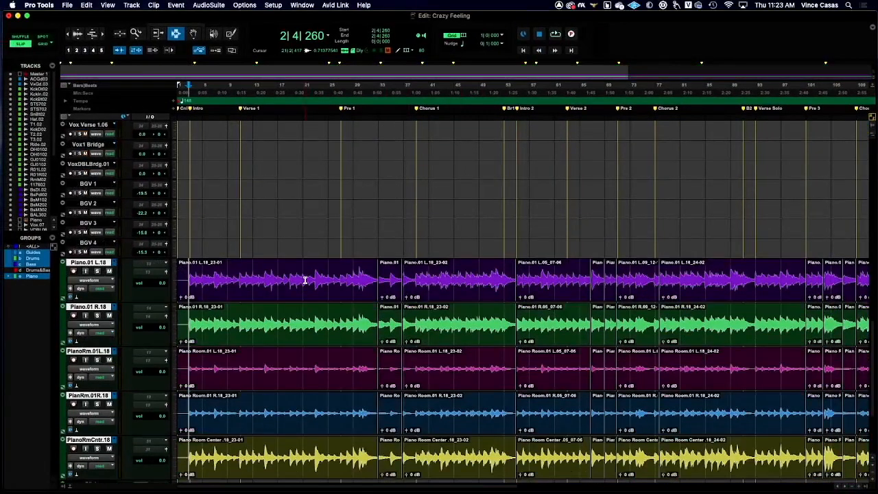
{"action": "scroll", "coordinate": [305, 280], "scroll_direction": "down", "scroll_amount": 4}
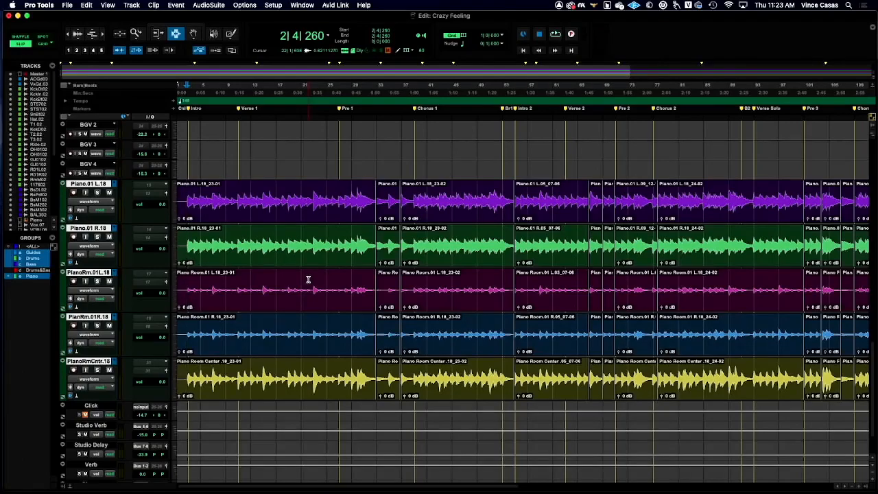
Solo the Piano group, audition it from bar 2, and unsolo it during playback to hear it with the other tracks.
{"action": "left_click", "coordinate": [97, 193]}
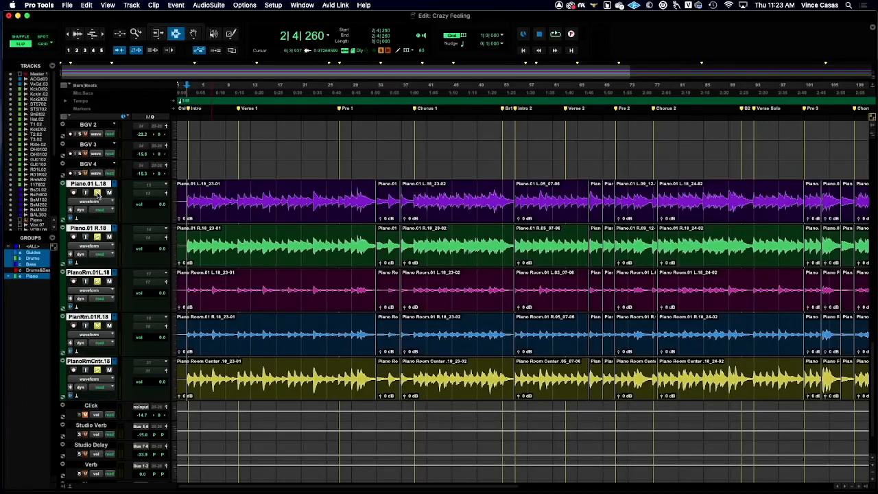
{"action": "key", "text": "space"}
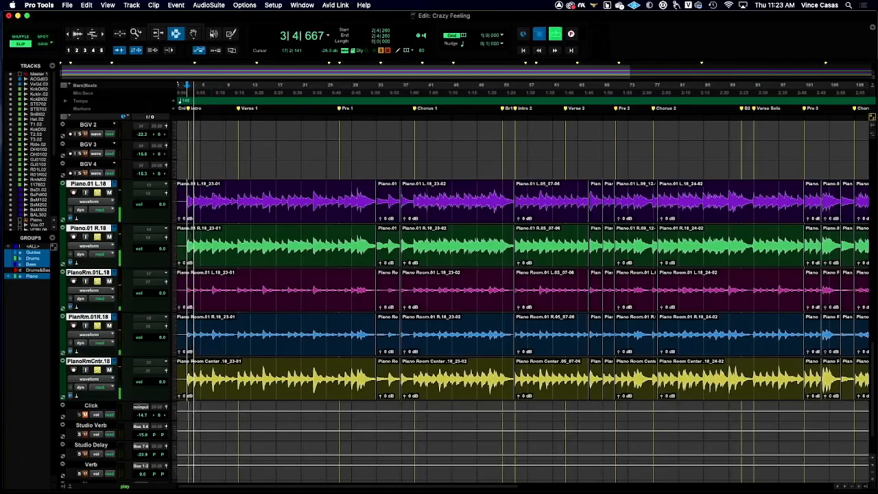
{"action": "key", "text": "space"}
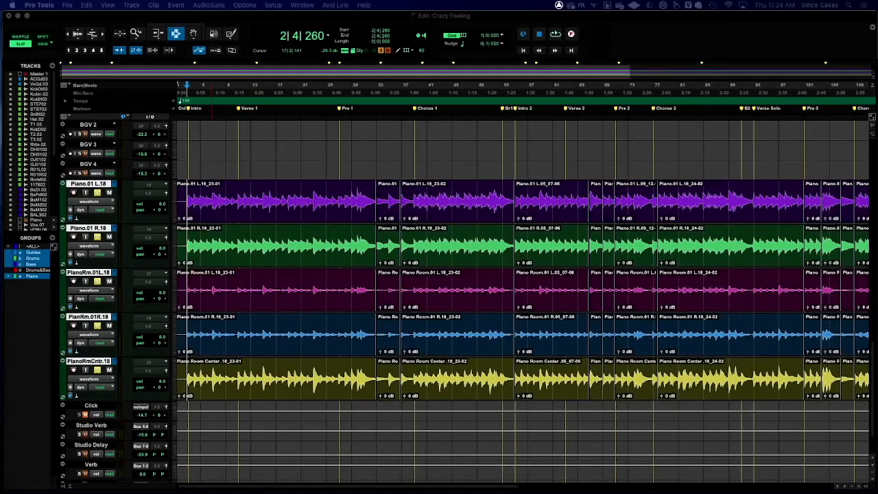
{"action": "left_click", "coordinate": [38, 200]}
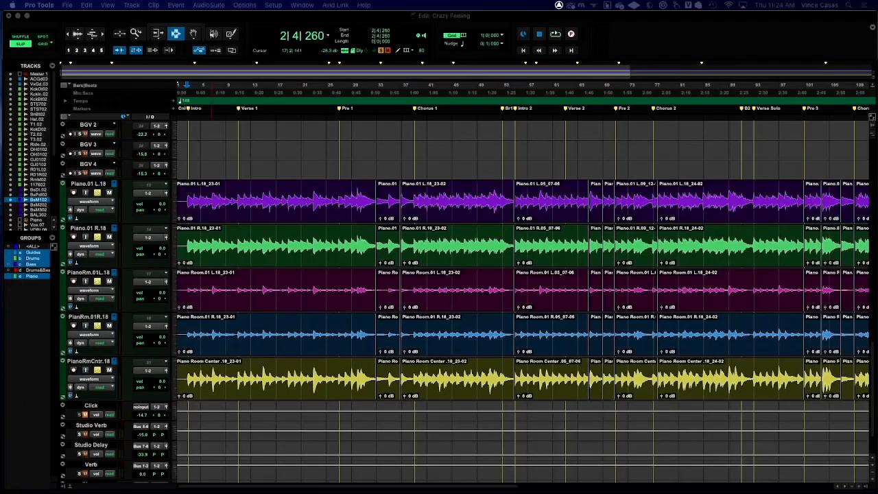
{"action": "key", "text": "space"}
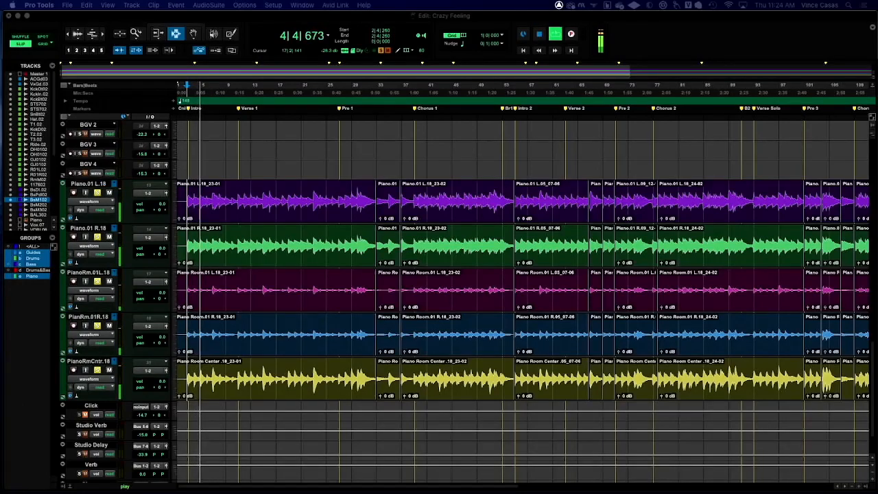
{"action": "key", "text": "space"}
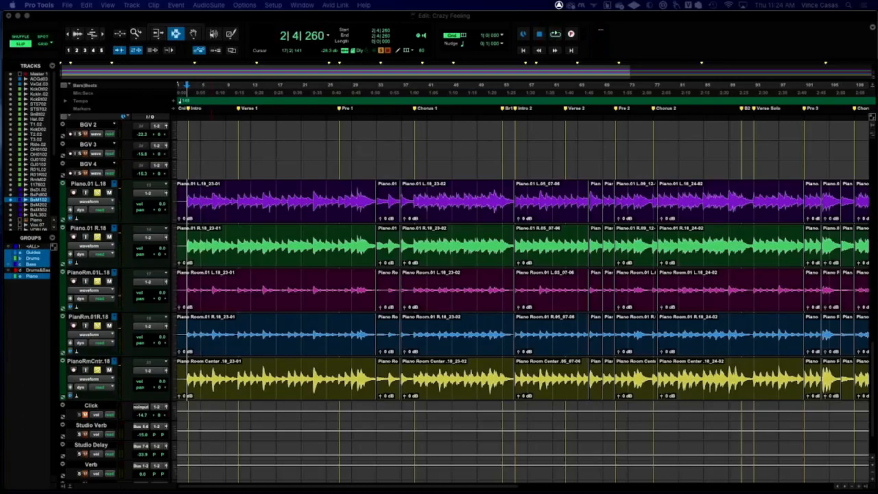
{"action": "key", "text": "space"}
{"action": "key", "text": "space"}
{"action": "key", "text": "space"}
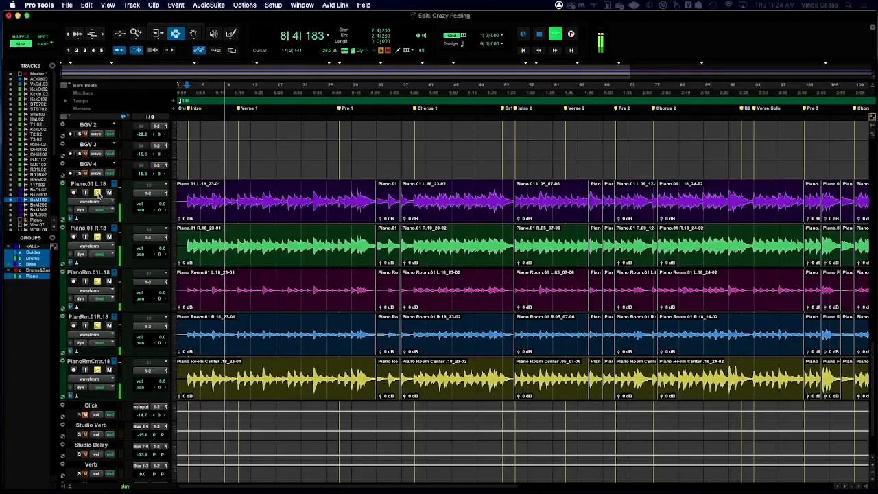
{"action": "left_click", "coordinate": [97, 193]}
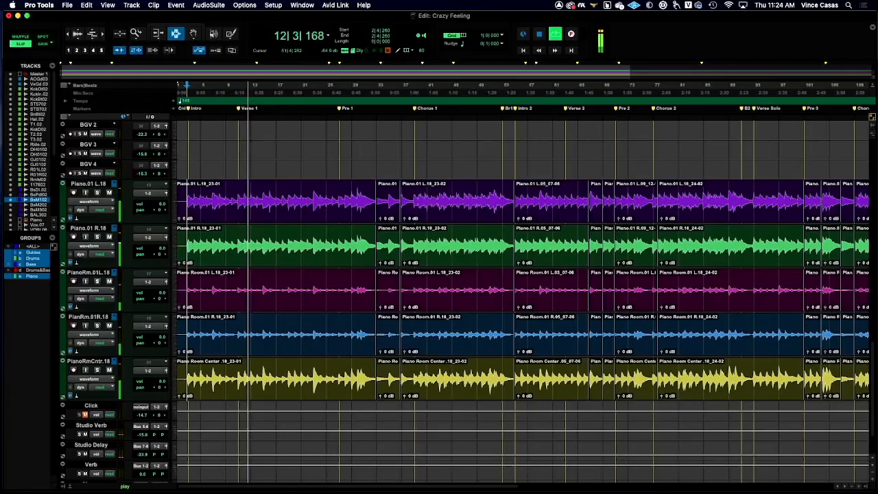
Lower the Piano group faders to -12.9 dB in the Mix window, reset them to 0.0 dB, and return to the Edit window.
{"action": "key", "text": "super+equal"}
{"action": "left_click_drag", "start_coordinate": [538, 141], "coordinate": [544, 14]}
{"action": "scroll", "coordinate": [540, 160], "scroll_direction": "right", "scroll_amount": 10}
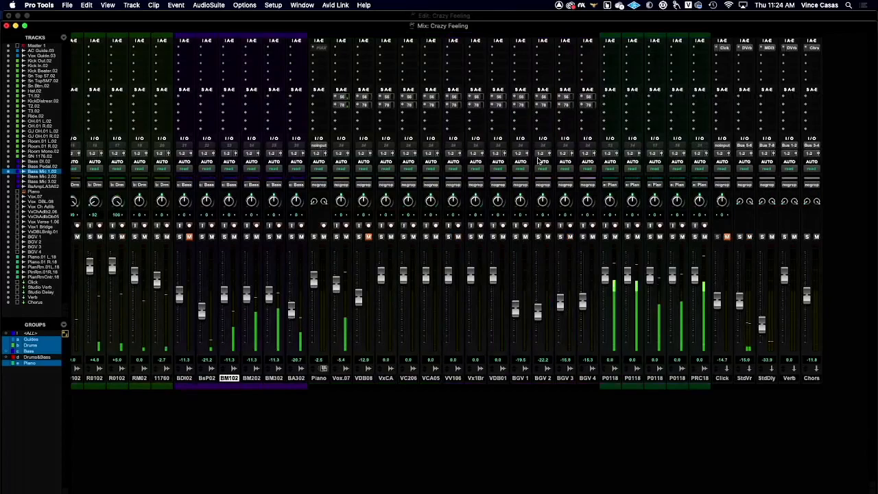
{"action": "left_click_drag", "start_coordinate": [632, 276], "coordinate": [636, 298]}
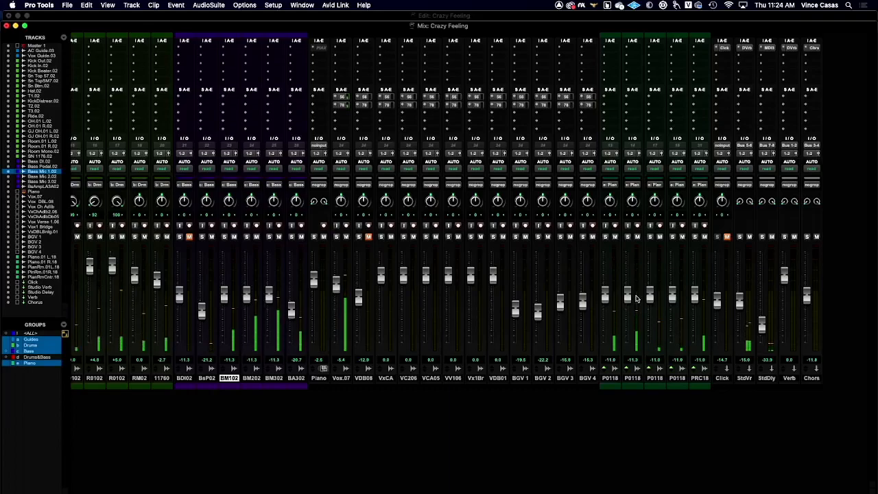
{"action": "left_click_drag", "start_coordinate": [635, 299], "coordinate": [637, 302]}
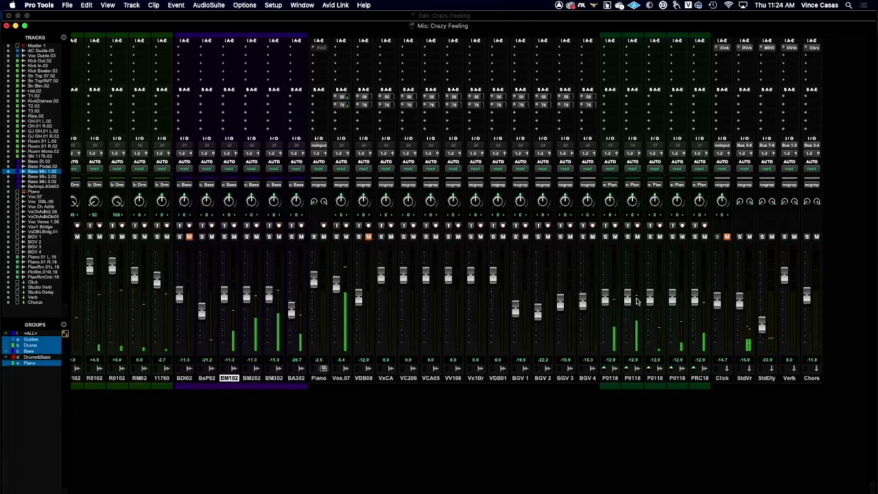
{"action": "left_click_drag", "start_coordinate": [636, 301], "coordinate": [631, 282]}
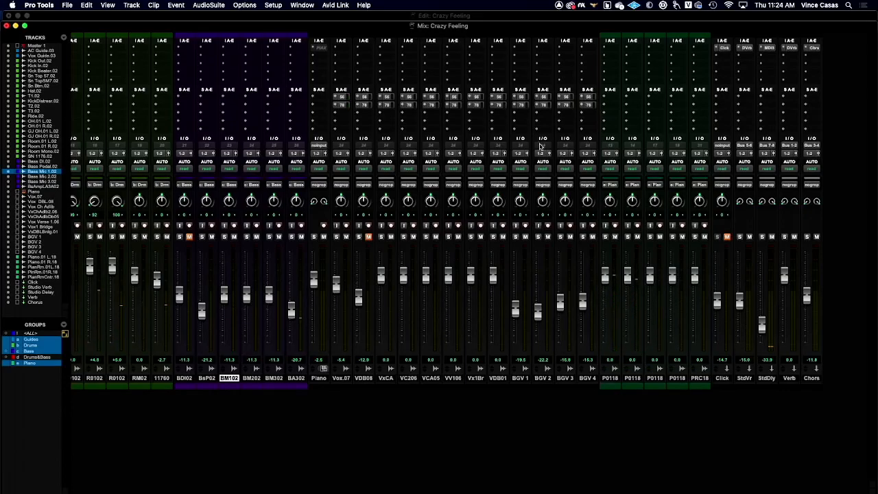
{"action": "left_click", "coordinate": [284, 15]}
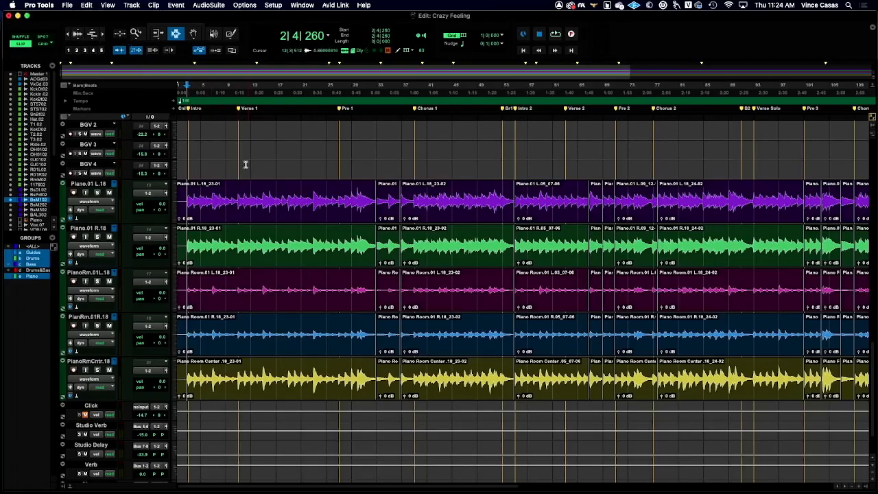
Set the height of all tracks to micro and show the track list from Master 1 down.
{"action": "left_click", "coordinate": [176, 134]}
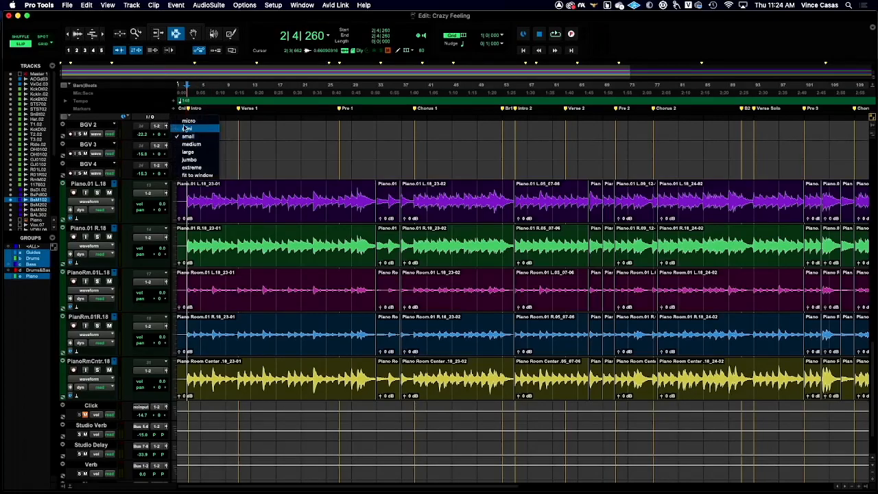
{"action": "left_click", "coordinate": [186, 122], "text": "alt"}
{"action": "scroll", "coordinate": [186, 122], "scroll_direction": "up", "scroll_amount": 3}
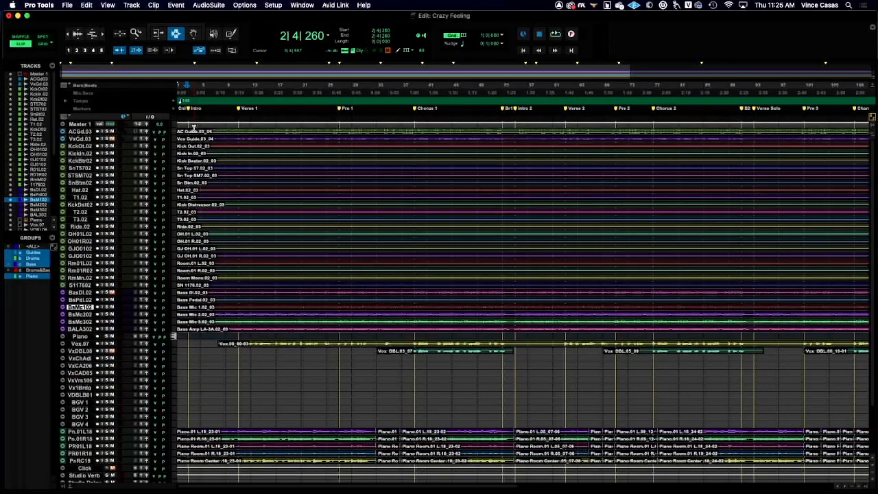
Close the Crazy Feeling session and bring up the Crazy Feeling Mix 6 session.
{"action": "left_click", "coordinate": [67, 5]}
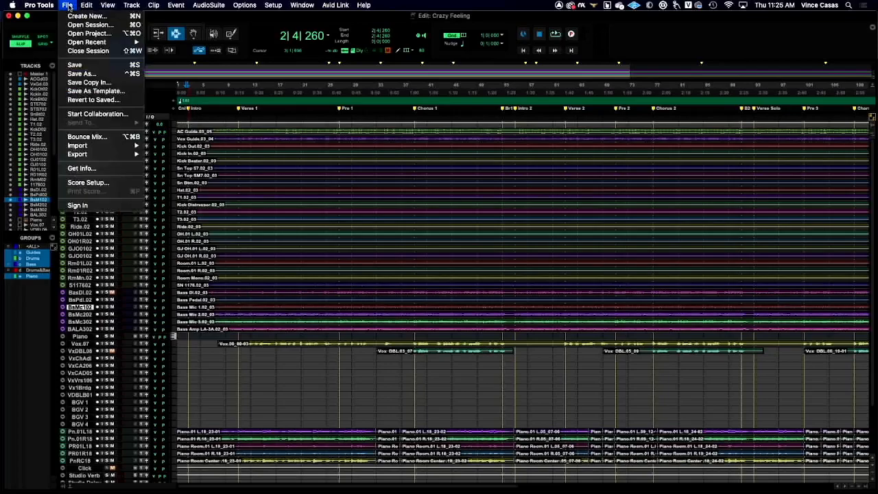
{"action": "left_click", "coordinate": [90, 52]}
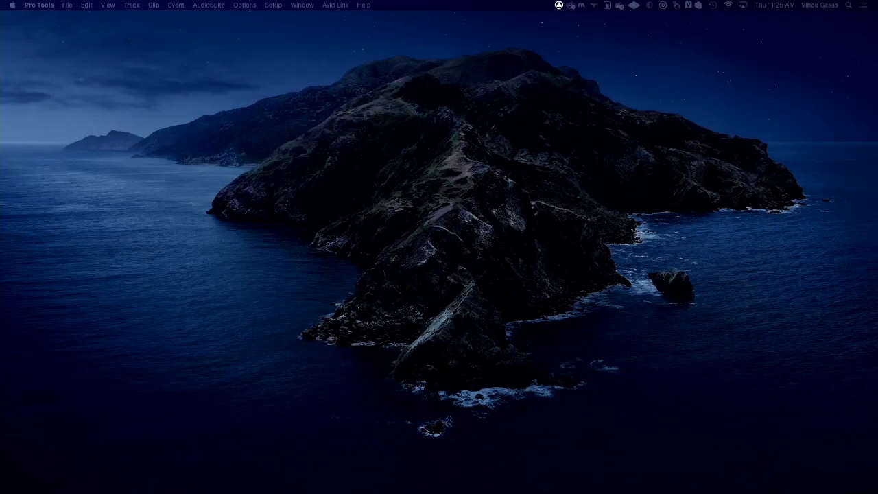
{"action": "left_click_drag", "start_coordinate": [249, 488], "coordinate": [239, 6]}
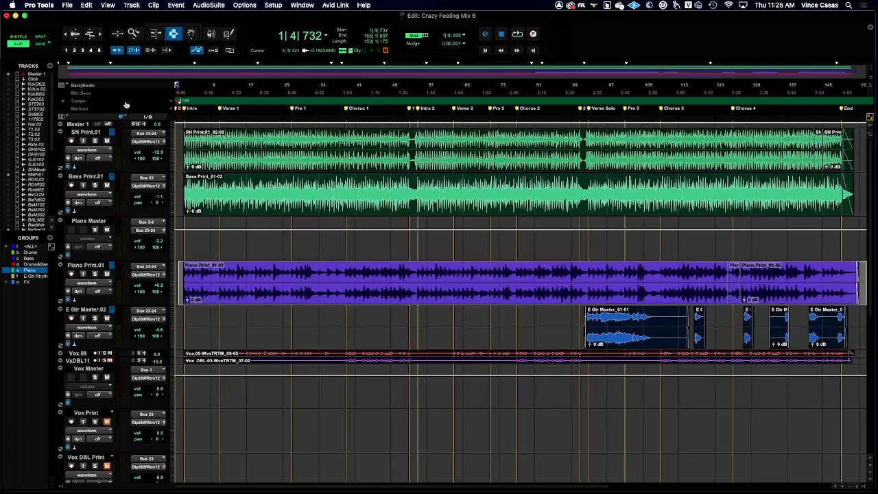
Bring up the Consolidated AUD110 Day 9 48k session and move its Edit window fully onto the screen.
{"action": "key", "text": "super+Tab"}
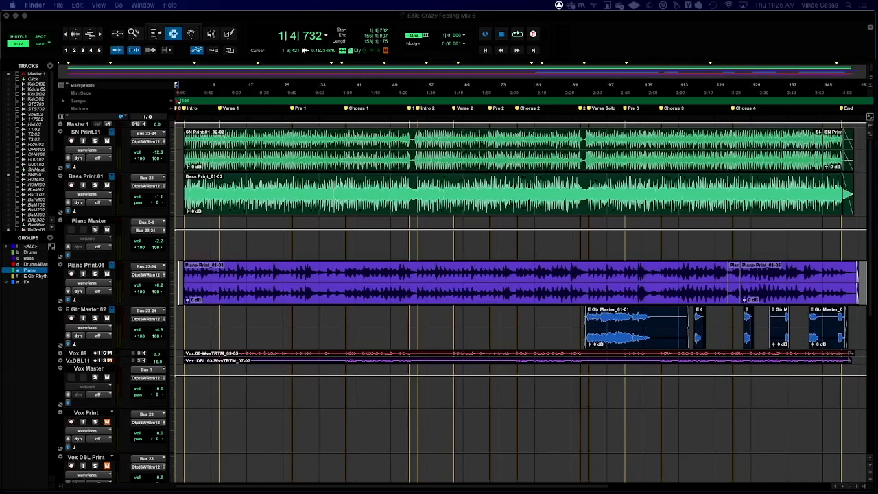
{"action": "key", "text": "super+Tab"}
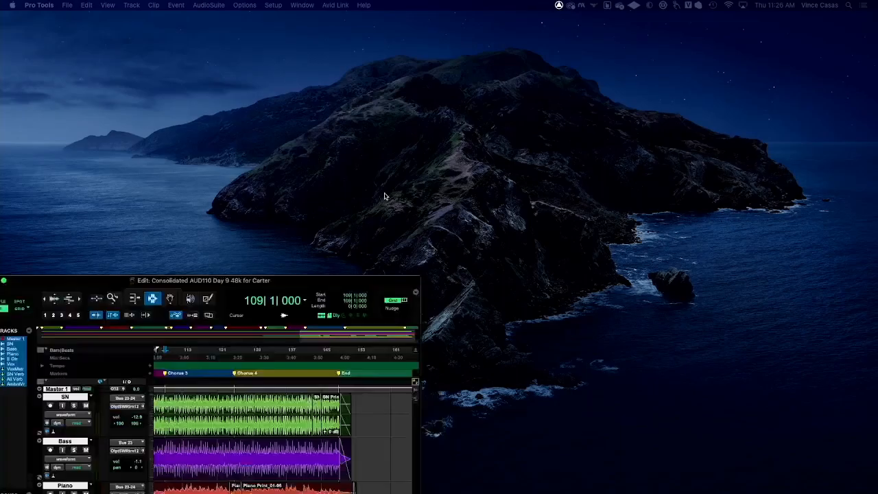
{"action": "left_click_drag", "start_coordinate": [206, 223], "coordinate": [209, 147]}
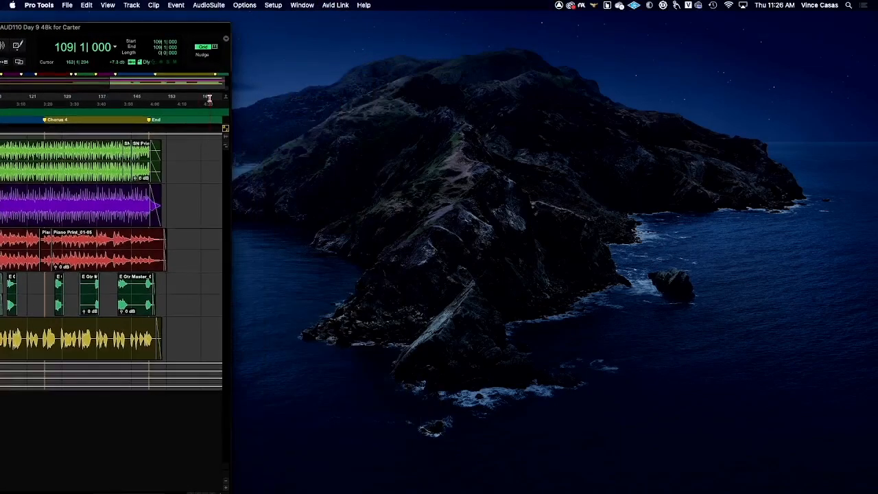
{"action": "left_click_drag", "start_coordinate": [169, 28], "coordinate": [376, 15]}
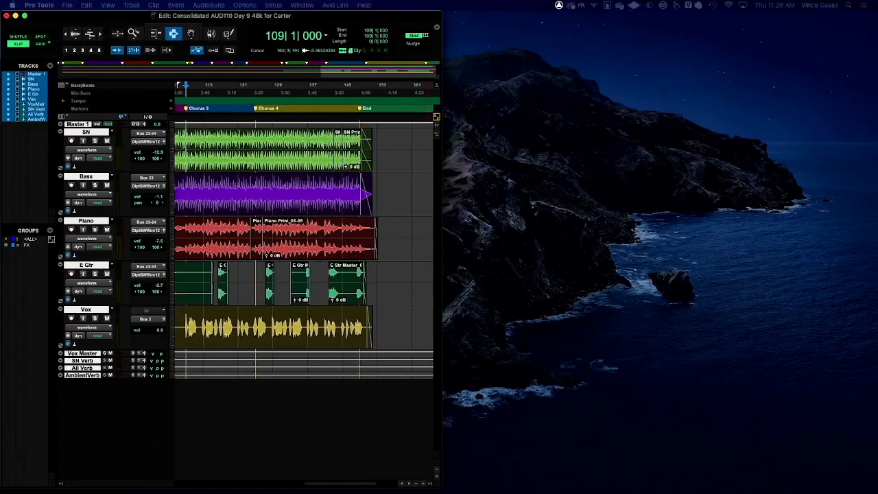
Show the Mix window beside the Edit window and bring the beginning of the song into view on the timeline.
{"action": "key", "text": "super+equal"}
{"action": "left_click_drag", "start_coordinate": [426, 306], "coordinate": [575, 21]}
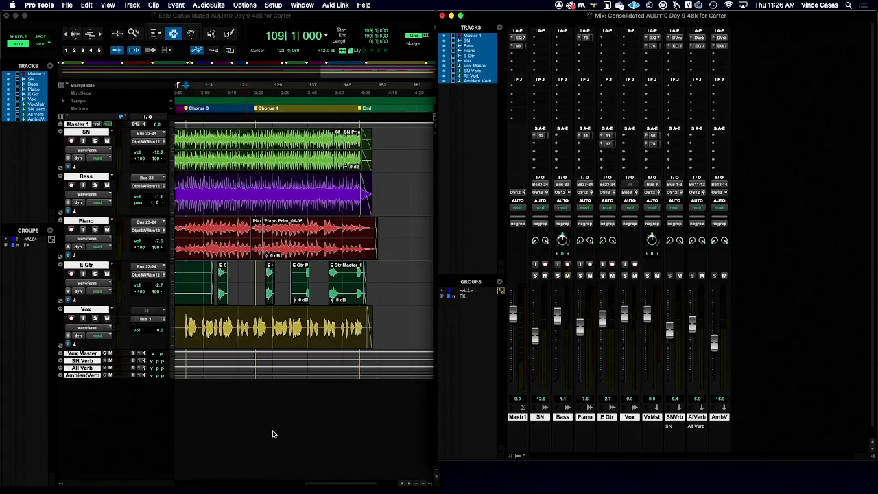
{"action": "left_click_drag", "start_coordinate": [346, 488], "coordinate": [169, 484]}
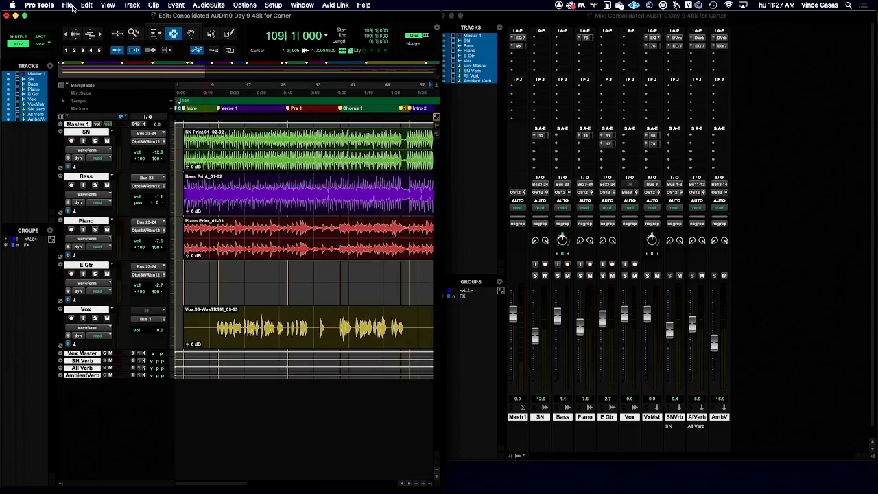
Open the recent session AUD110 Day 9 48k in place of the consolidated one.
{"action": "left_click", "coordinate": [67, 5]}
{"action": "mouse_move", "coordinate": [89, 42]}
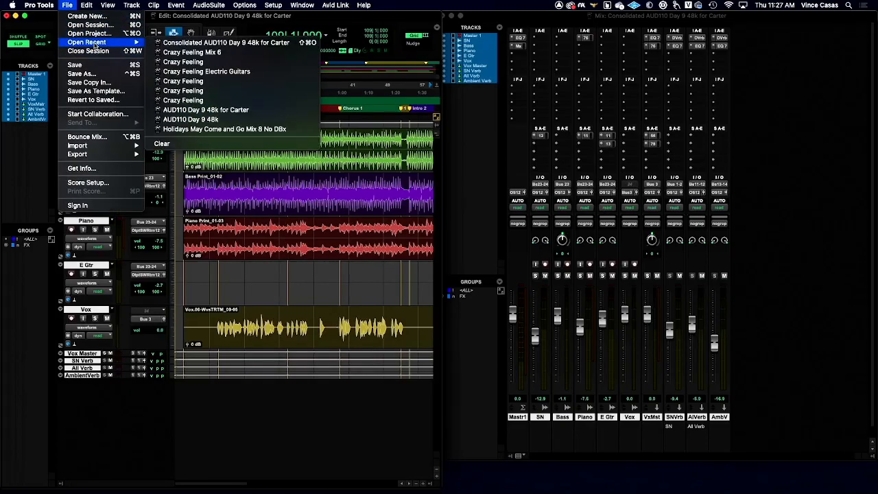
{"action": "left_click", "coordinate": [210, 113]}
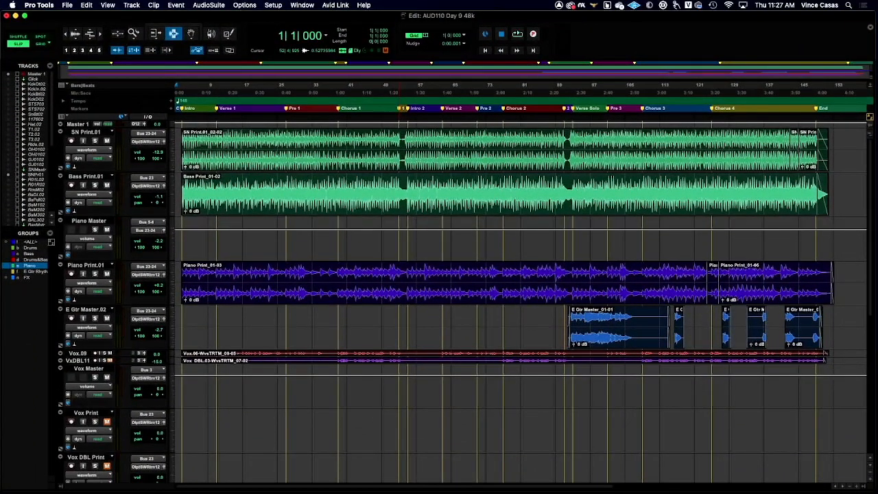
Show the Mix window and place it low enough to keep the Edit window's title bar reachable behind it.
{"action": "key", "text": "super+equal"}
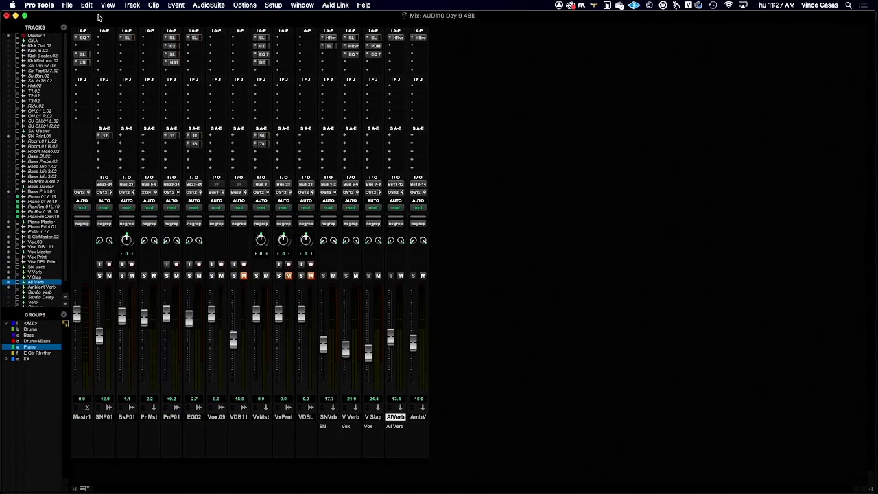
{"action": "left_click_drag", "start_coordinate": [100, 16], "coordinate": [106, 46]}
{"action": "key", "text": "super+equal"}
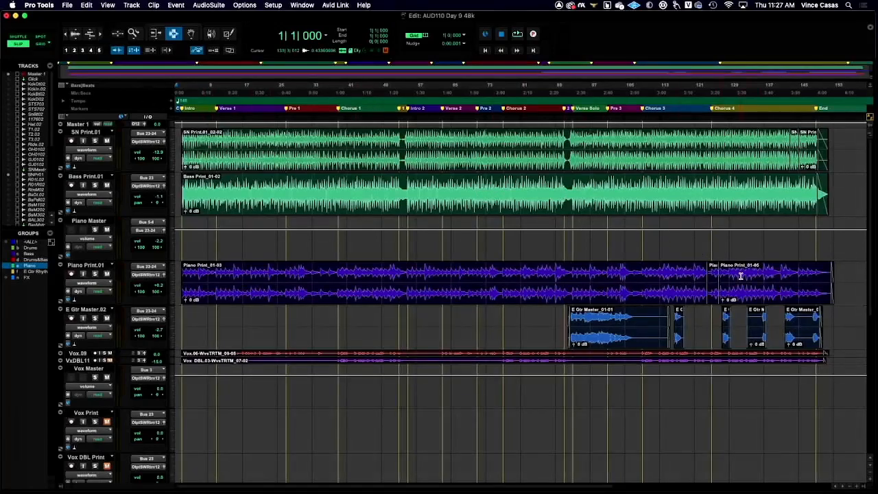
{"action": "key", "text": "super+equal"}
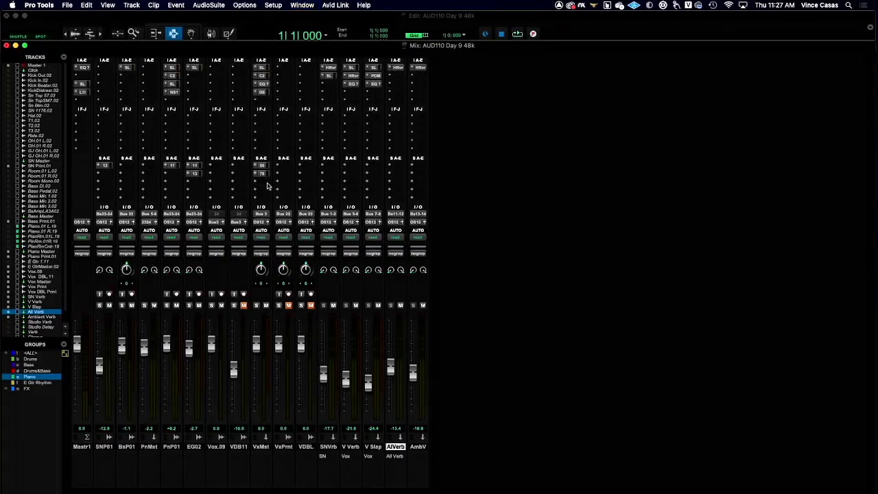
Open the L1 limiter and SSLComp on Master 1 and the NS1 on Piano Print.01, spacing out their windows.
{"action": "left_click", "coordinate": [84, 91]}
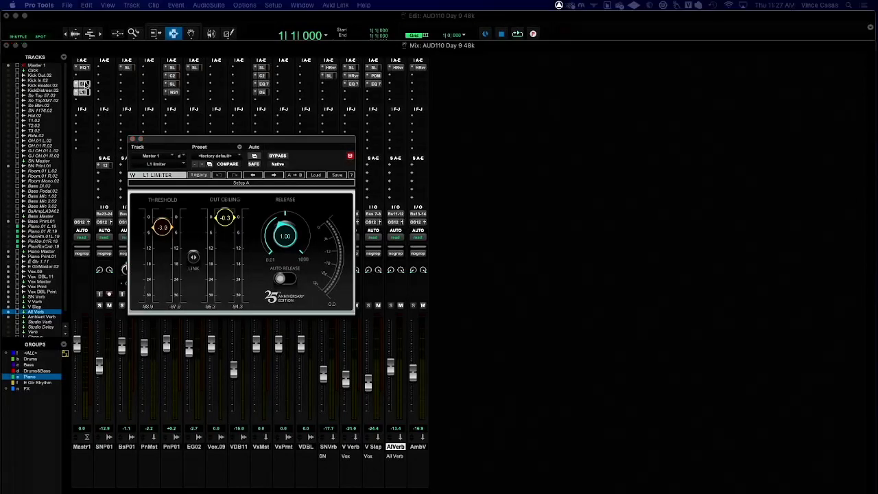
{"action": "left_click_drag", "start_coordinate": [200, 449], "coordinate": [554, 146]}
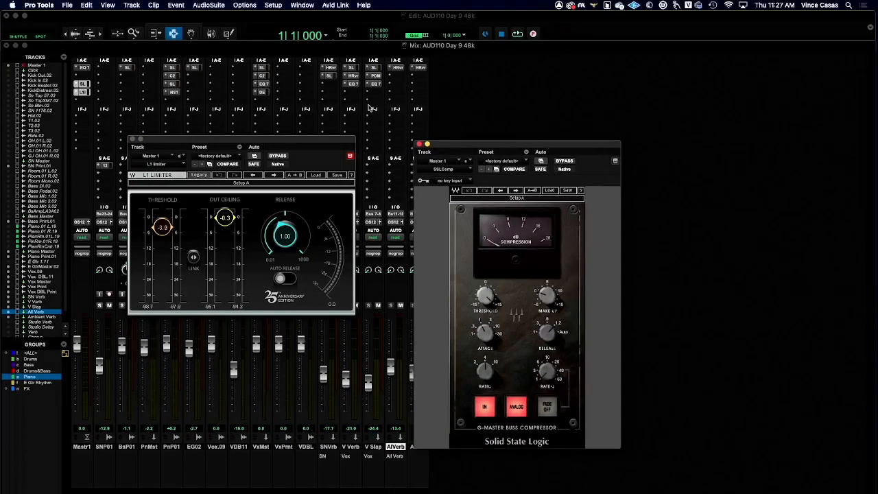
{"action": "left_click", "coordinate": [173, 91]}
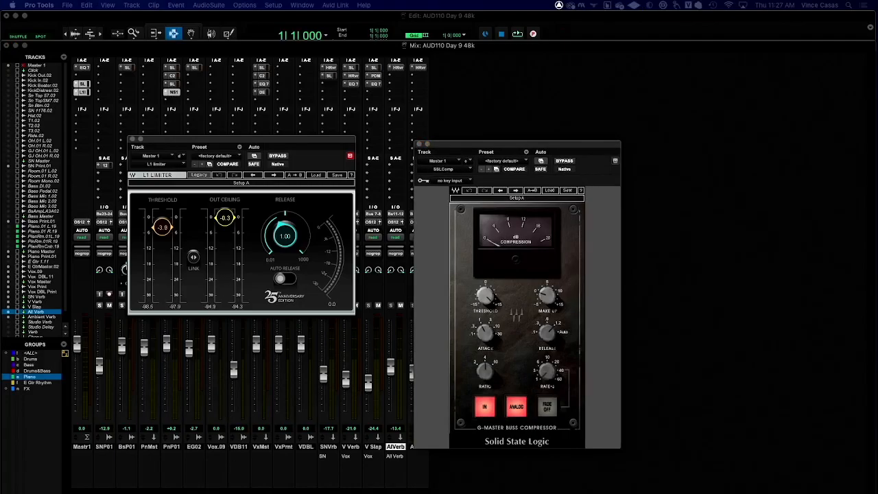
{"action": "left_click_drag", "start_coordinate": [370, 321], "coordinate": [745, 107]}
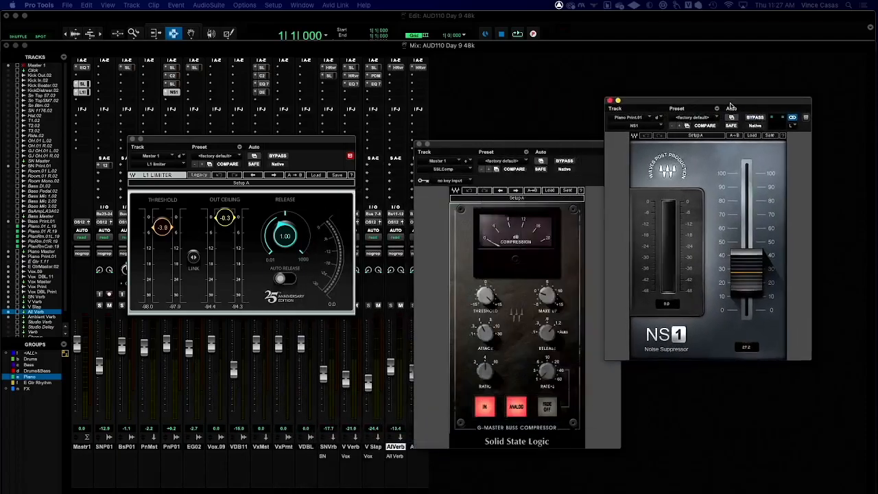
Open the SSLChannel plug-in on Piano Print.01, move it to view its controls, and close it.
{"action": "left_click", "coordinate": [174, 84]}
{"action": "left_click_drag", "start_coordinate": [357, 429], "coordinate": [357, 174]}
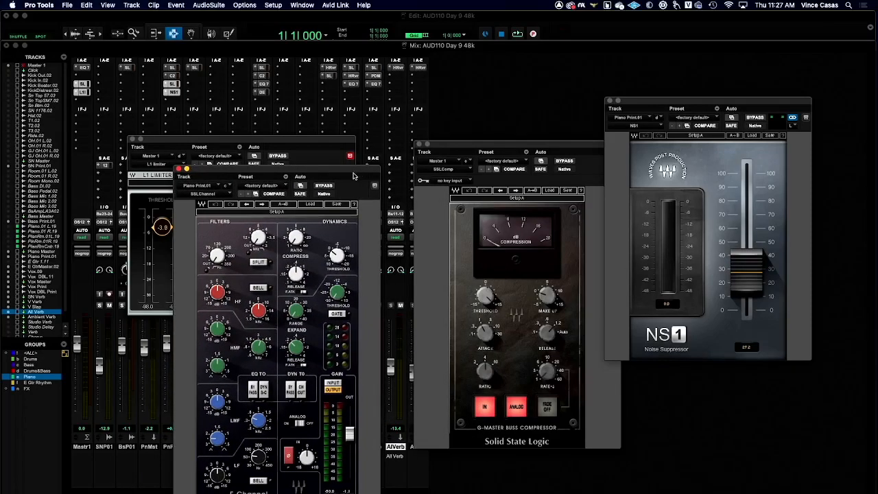
{"action": "left_click_drag", "start_coordinate": [260, 169], "coordinate": [263, 155]}
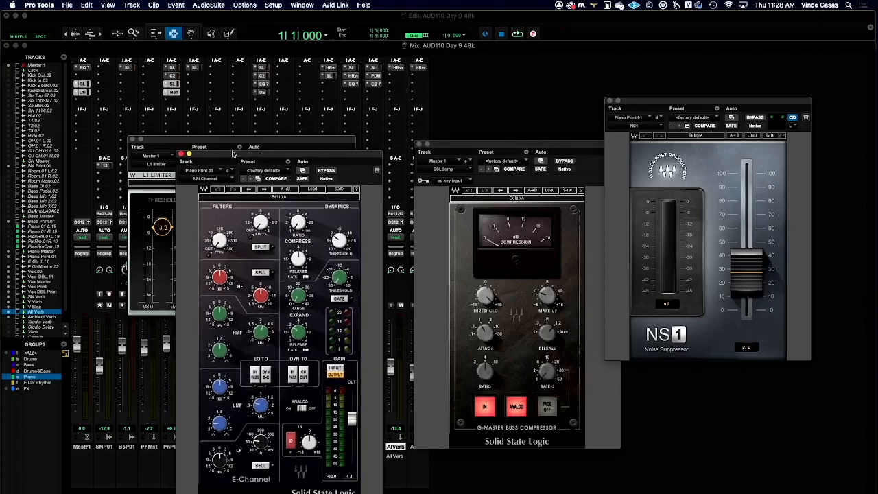
{"action": "left_click", "coordinate": [181, 153]}
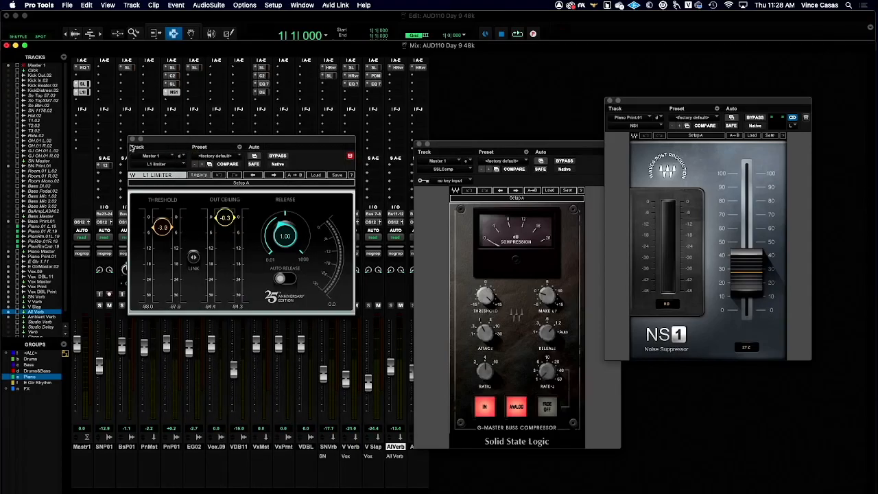
Close the L1 limiter and SSLComp windows and open the H-Reverb on the Ambient Verb track.
{"action": "left_click", "coordinate": [133, 140]}
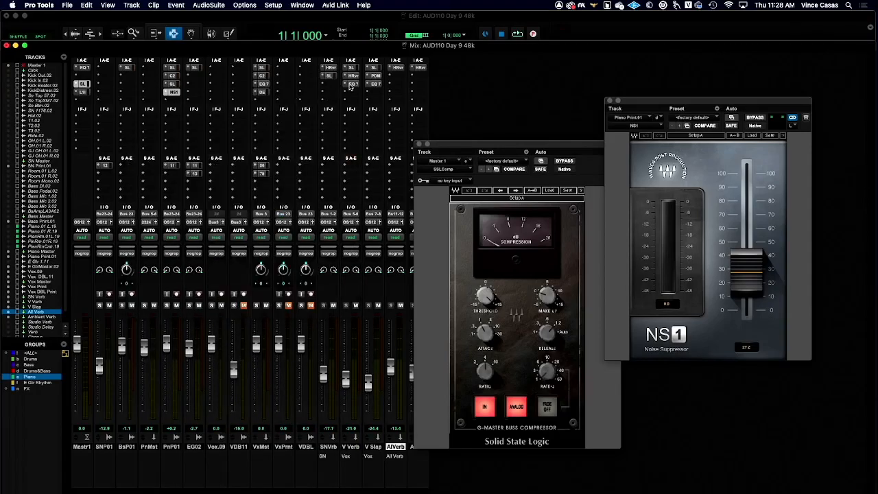
{"action": "left_click", "coordinate": [418, 68]}
{"action": "left_click", "coordinate": [448, 151]}
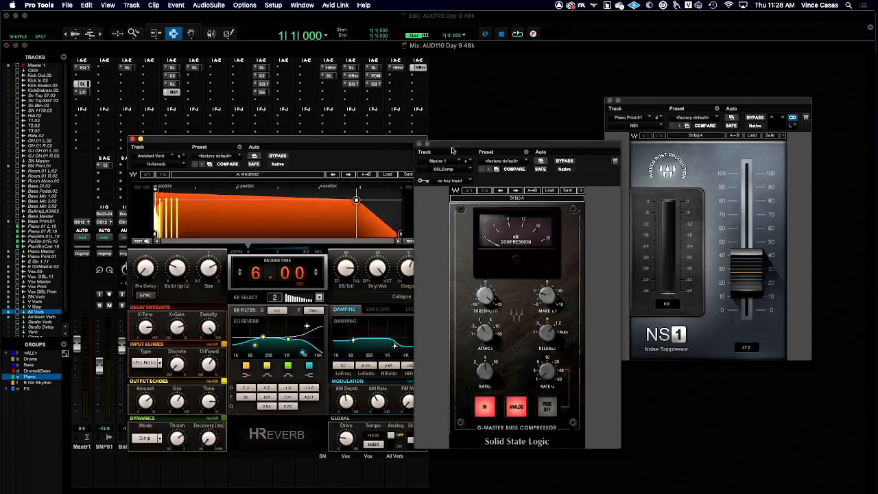
{"action": "left_click", "coordinate": [420, 146]}
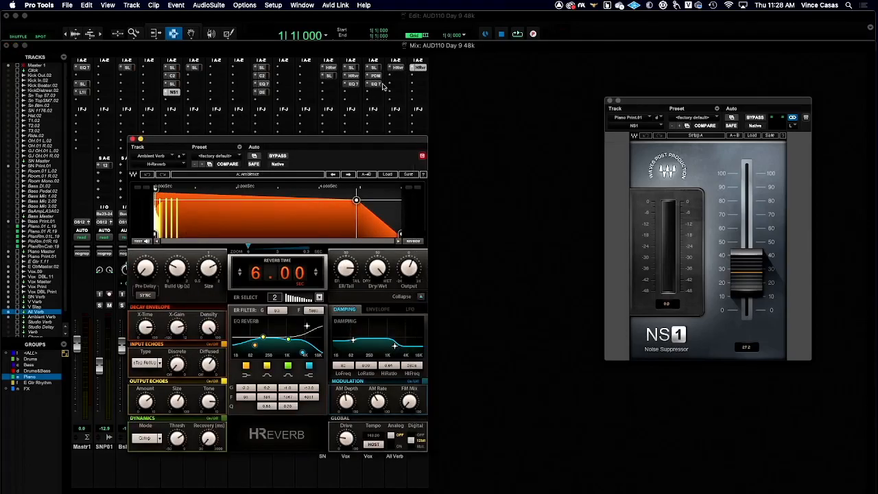
Audition the mix from bar 1 in the Edit window, closing the H-Reverb and NS1 windows during playback.
{"action": "left_click", "coordinate": [336, 22]}
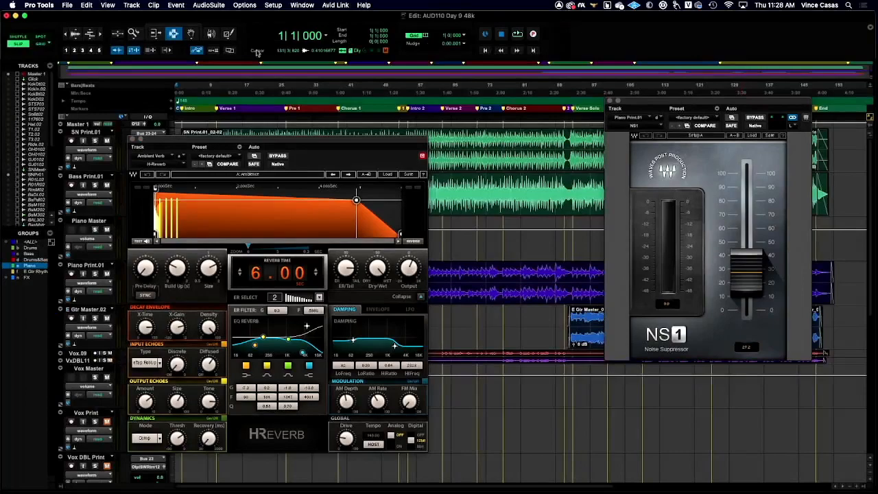
{"action": "key", "text": "space"}
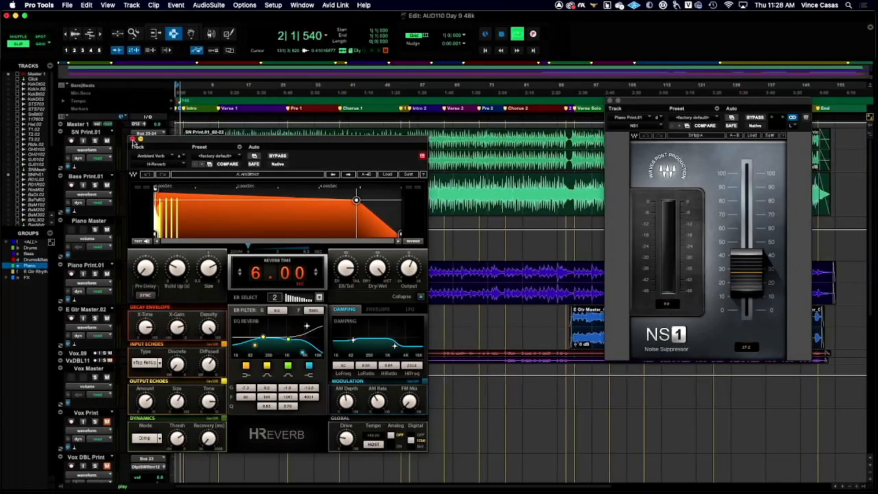
{"action": "left_click", "coordinate": [133, 139]}
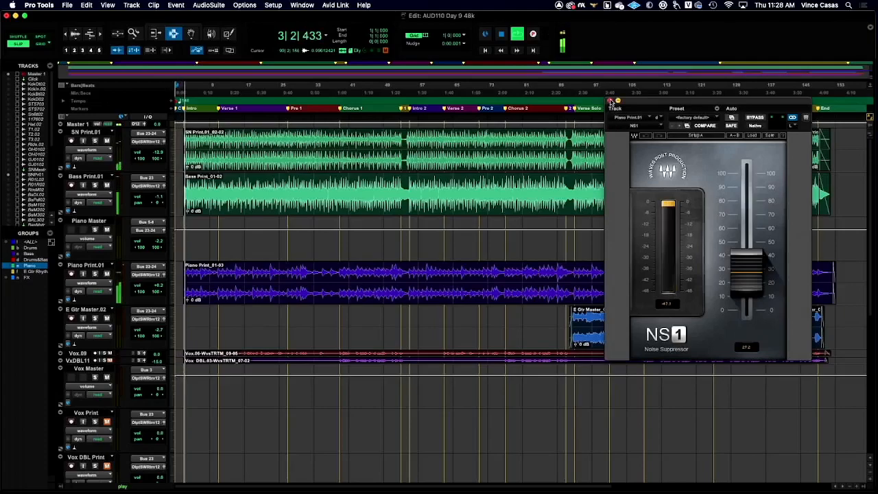
{"action": "left_click", "coordinate": [610, 101]}
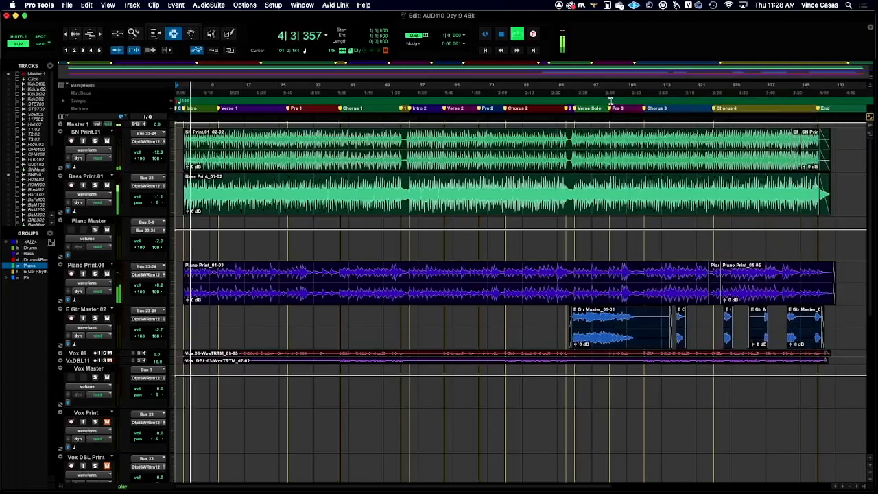
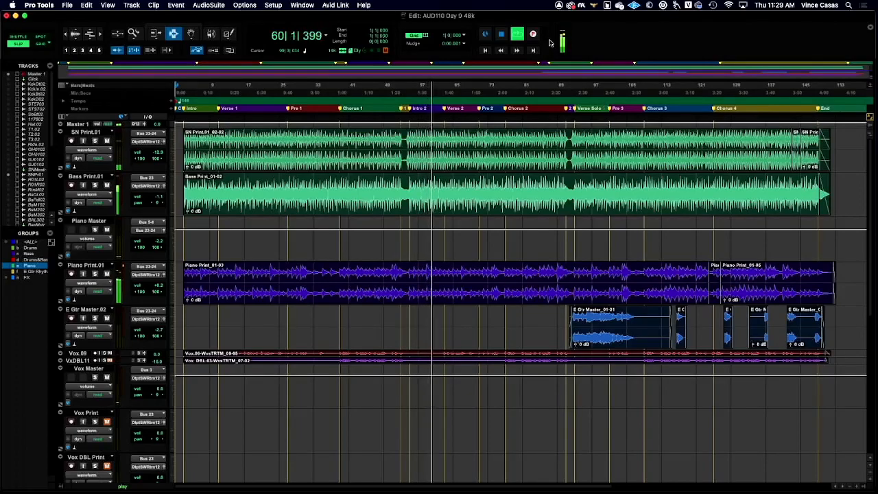
{"action": "key", "text": "space"}
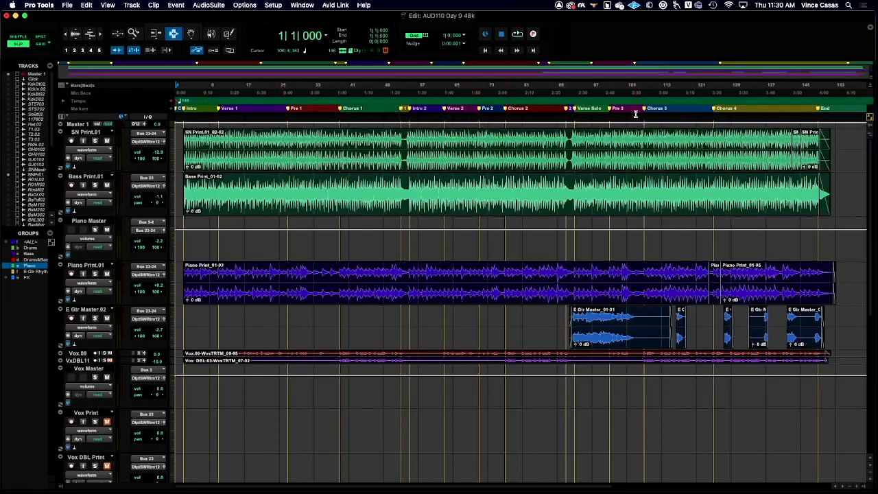
Open Memory Locations, jump through markers including Verse 1, Pre 1 and Break 1, and audition the song from Intro 2.
{"action": "left_click", "coordinate": [304, 6]}
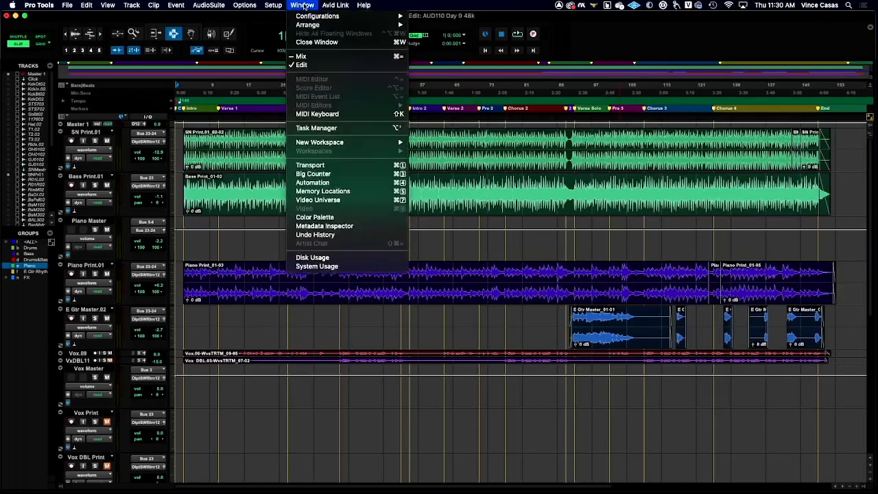
{"action": "left_click", "coordinate": [349, 191]}
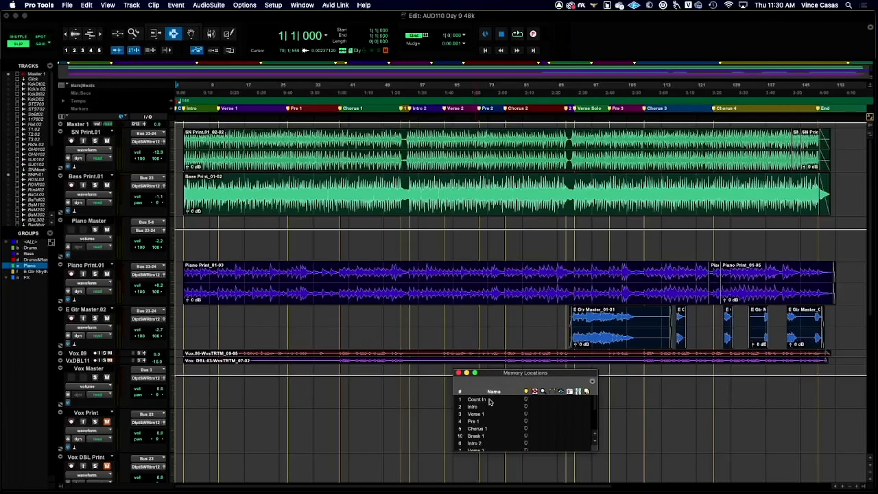
{"action": "left_click", "coordinate": [484, 401]}
{"action": "left_click", "coordinate": [482, 414]}
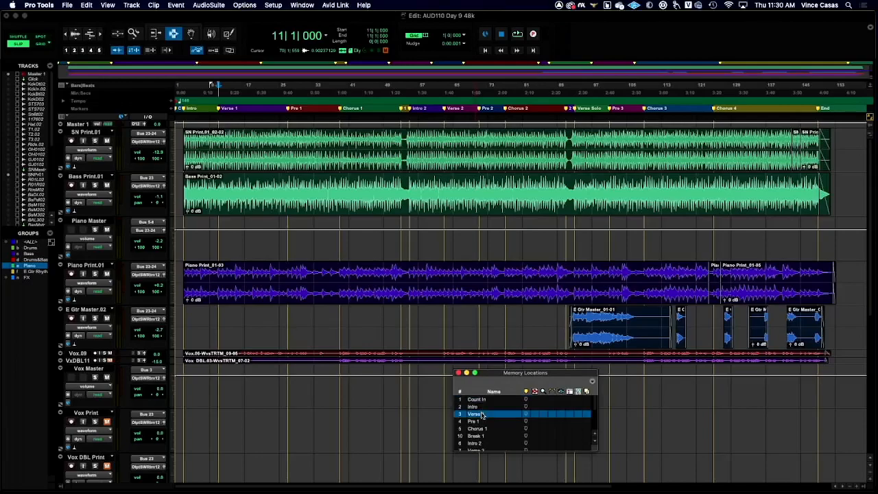
{"action": "left_click", "coordinate": [484, 421]}
{"action": "left_click", "coordinate": [488, 435]}
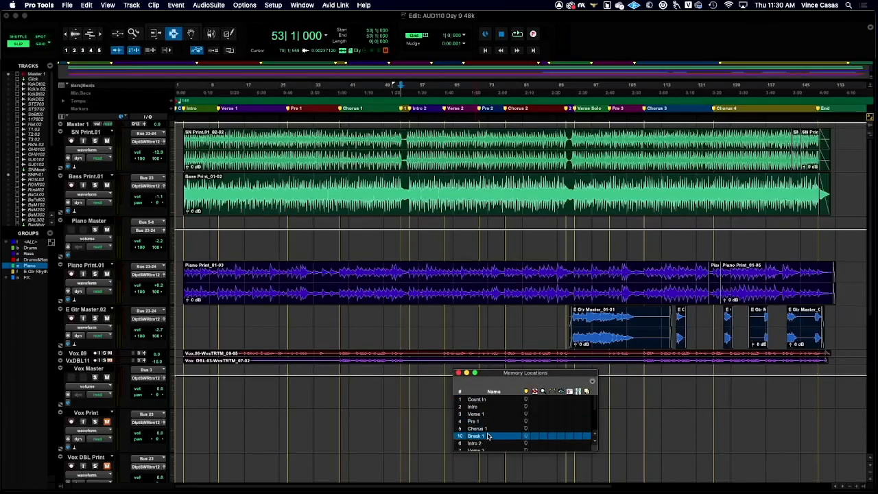
{"action": "key", "text": "space"}
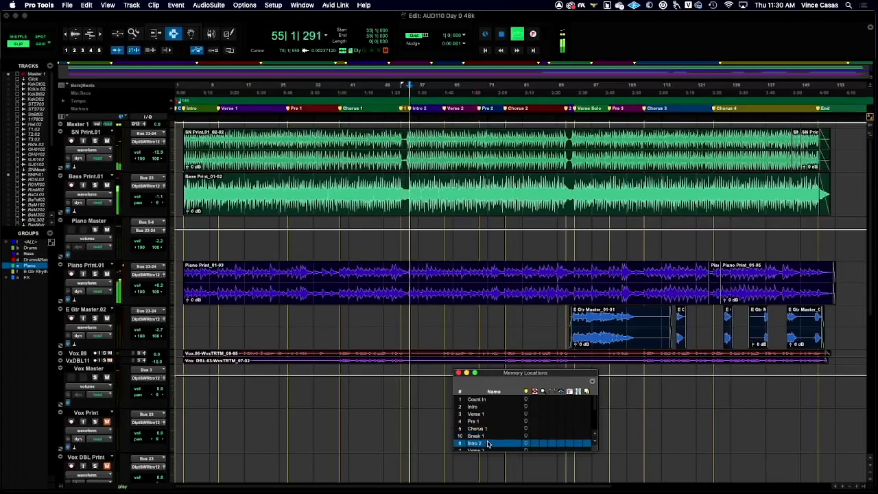
{"action": "key", "text": "space"}
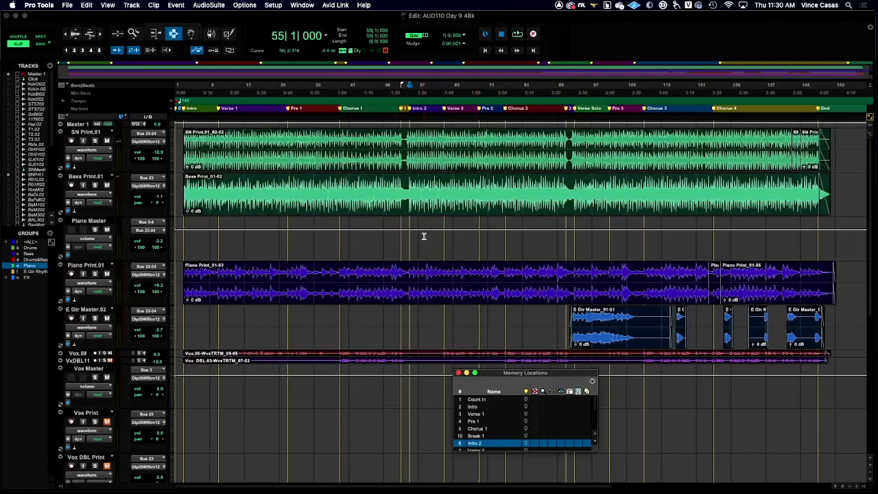
Show the tracks from Vox Master to Ambient Verb and examine the volume automation on the effects returns.
{"action": "scroll", "coordinate": [424, 233], "scroll_direction": "down", "scroll_amount": 10}
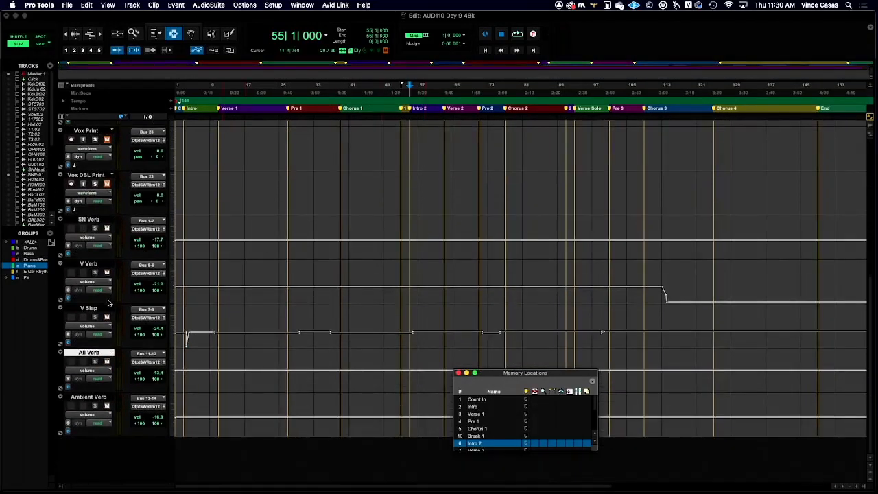
{"action": "scroll", "coordinate": [192, 347], "scroll_direction": "up", "scroll_amount": 2}
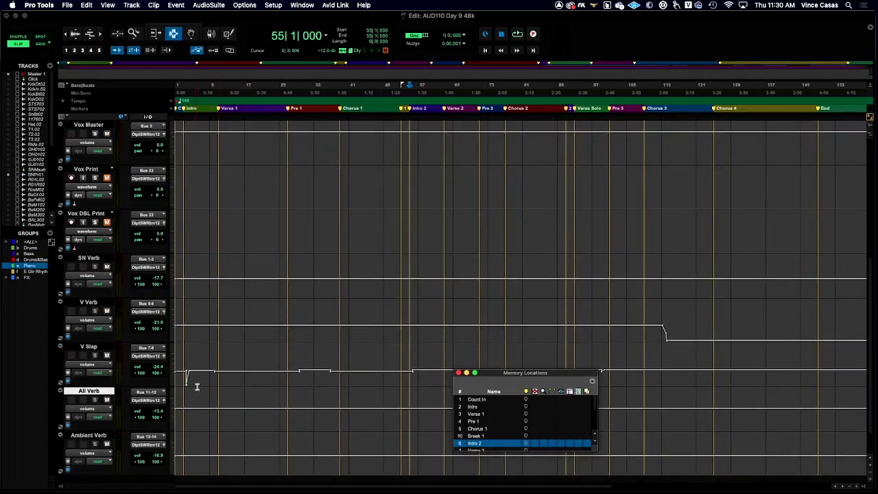
Inspect the volume automation on the Piano Print.01 track and return the track to waveform view.
{"action": "scroll", "coordinate": [347, 371], "scroll_direction": "up", "scroll_amount": 10}
{"action": "scroll", "coordinate": [347, 371], "scroll_direction": "down", "scroll_amount": 10}
{"action": "scroll", "coordinate": [345, 369], "scroll_direction": "up", "scroll_amount": 10}
{"action": "scroll", "coordinate": [316, 363], "scroll_direction": "down", "scroll_amount": 10}
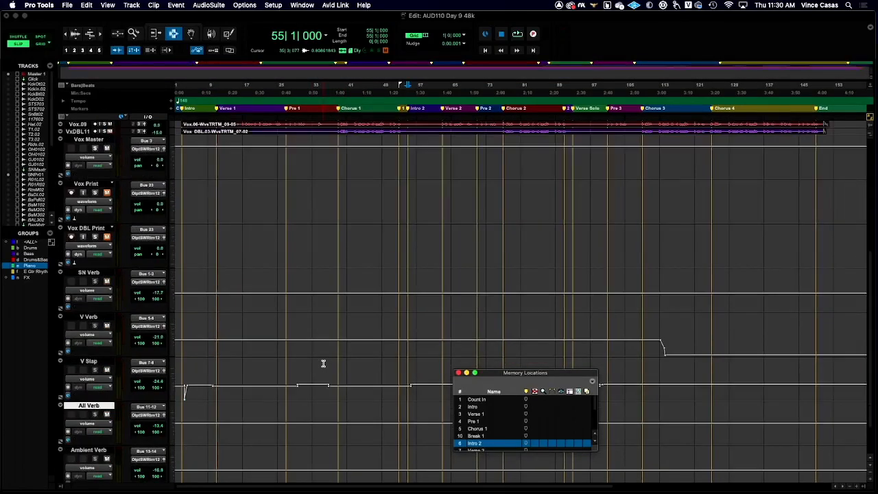
{"action": "scroll", "coordinate": [323, 362], "scroll_direction": "up", "scroll_amount": 10}
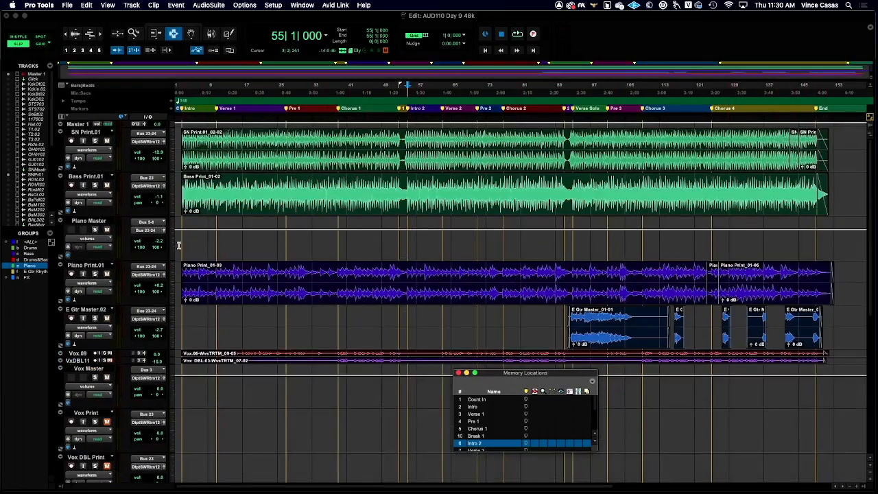
{"action": "left_click", "coordinate": [96, 283]}
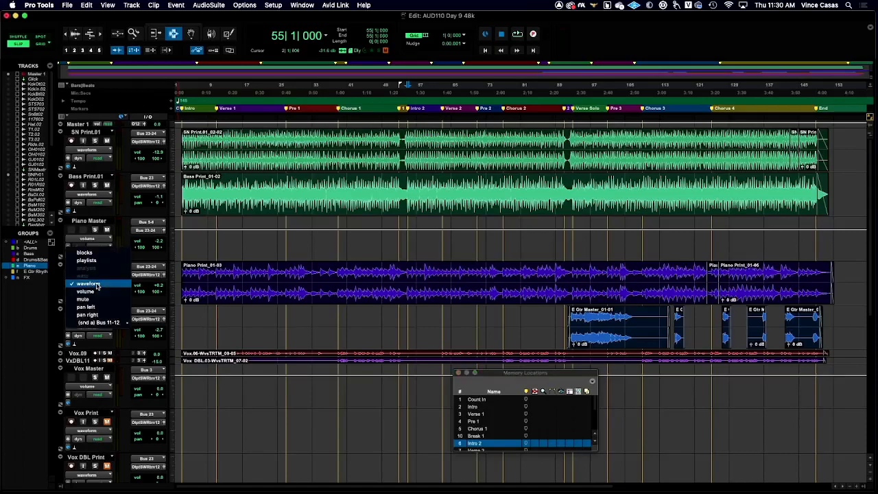
{"action": "left_click", "coordinate": [96, 290]}
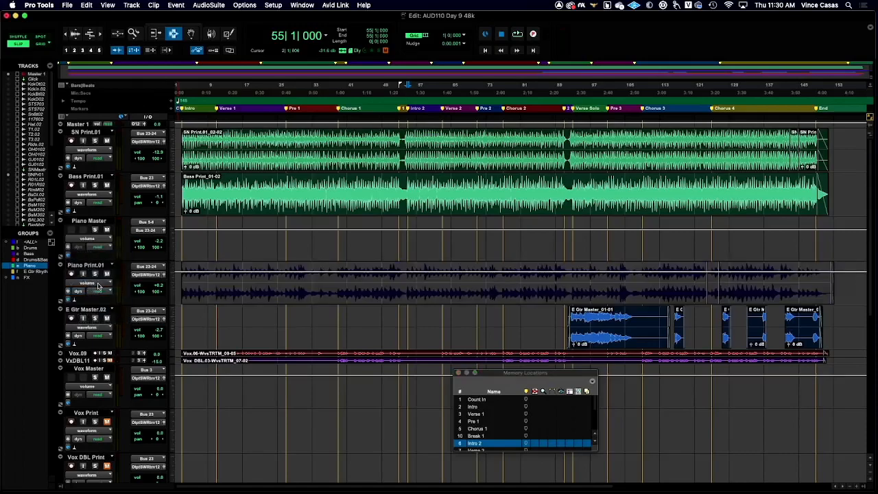
{"action": "left_click", "coordinate": [97, 283]}
{"action": "left_click", "coordinate": [88, 275]}
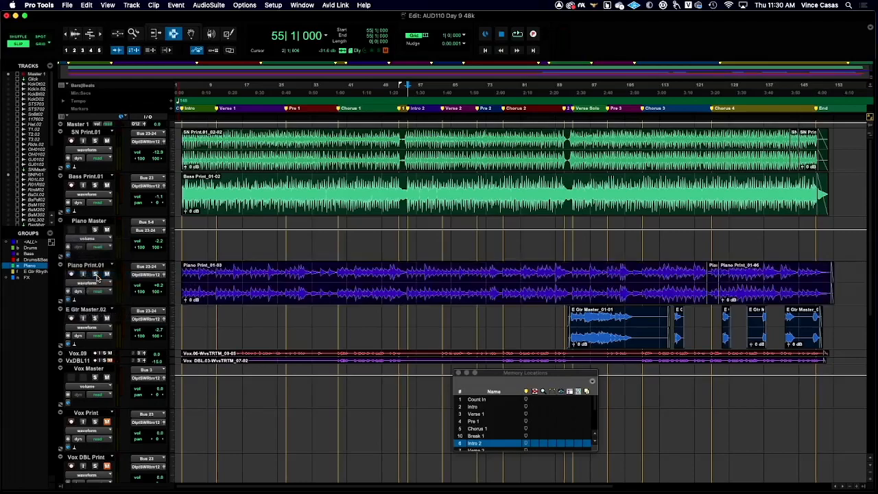
Show the volume automation on the E Gtr Master.02 track and audition the song from bar 115.
{"action": "left_click", "coordinate": [93, 328]}
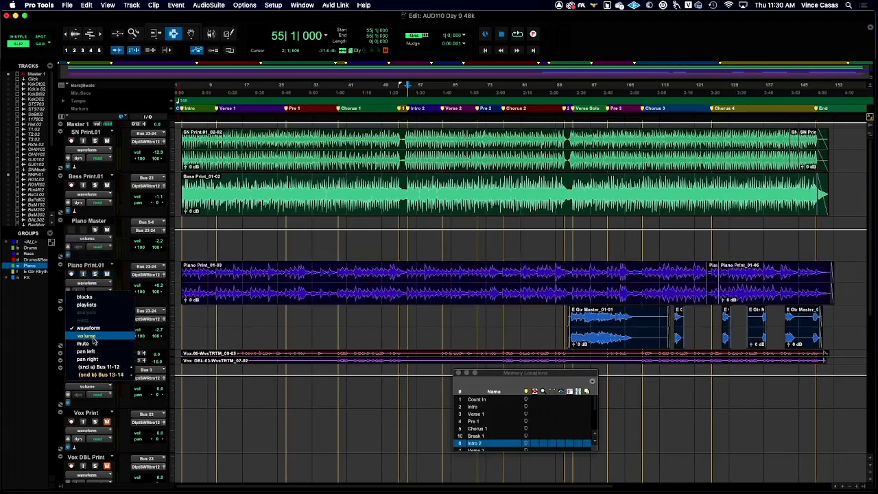
{"action": "left_click", "coordinate": [96, 338]}
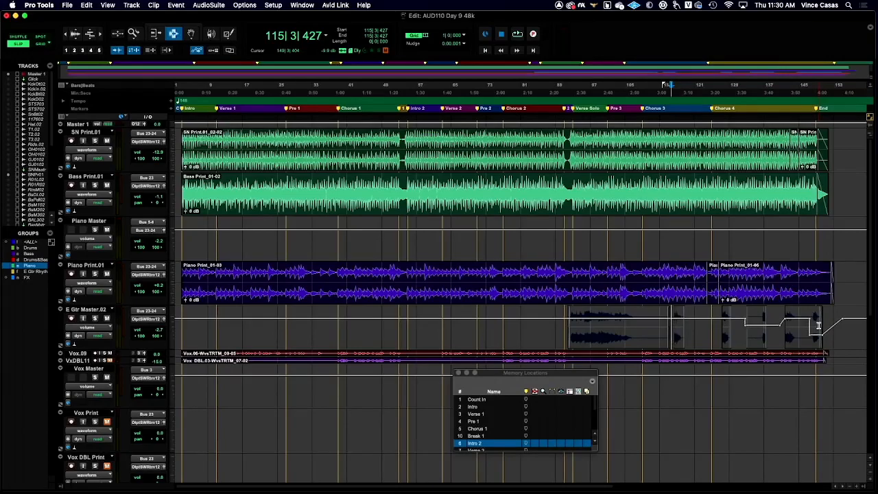
{"action": "key", "text": "space"}
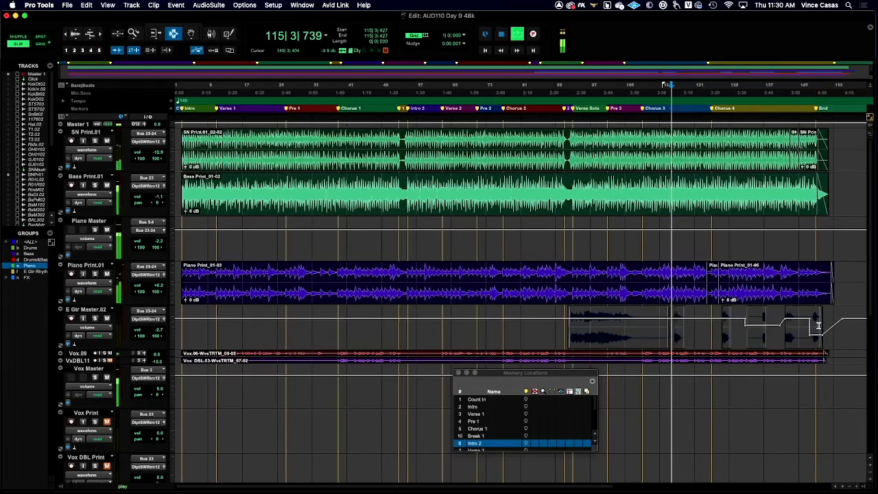
{"action": "key", "text": "space"}
Audition the E Gtr Master.02 volume dips from bars 132 and 140, and place the edit cursor at bar 148.
{"action": "left_click", "coordinate": [741, 315]}
{"action": "key", "text": "space"}
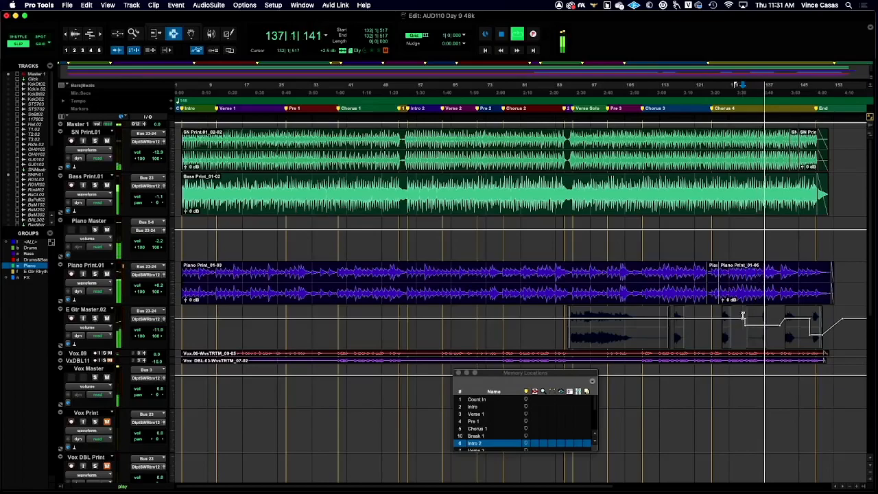
{"action": "key", "text": "space"}
{"action": "key", "text": "space"}
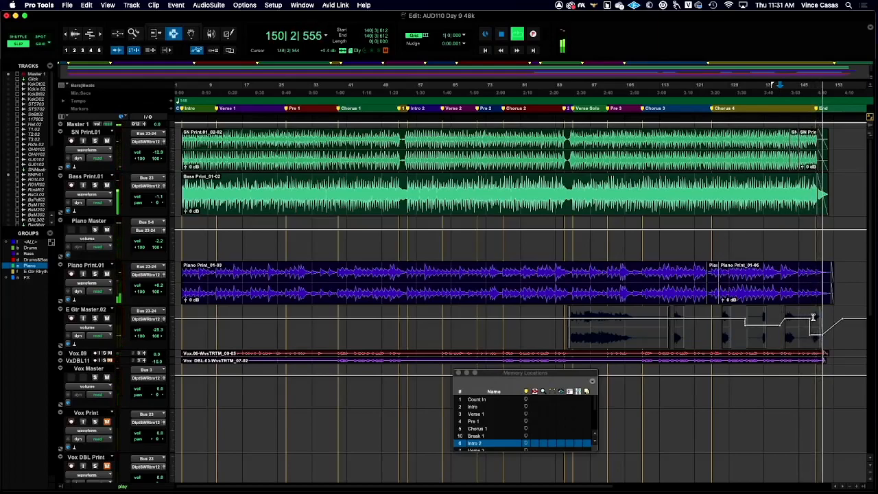
{"action": "key", "text": "space"}
{"action": "left_click", "coordinate": [813, 317]}
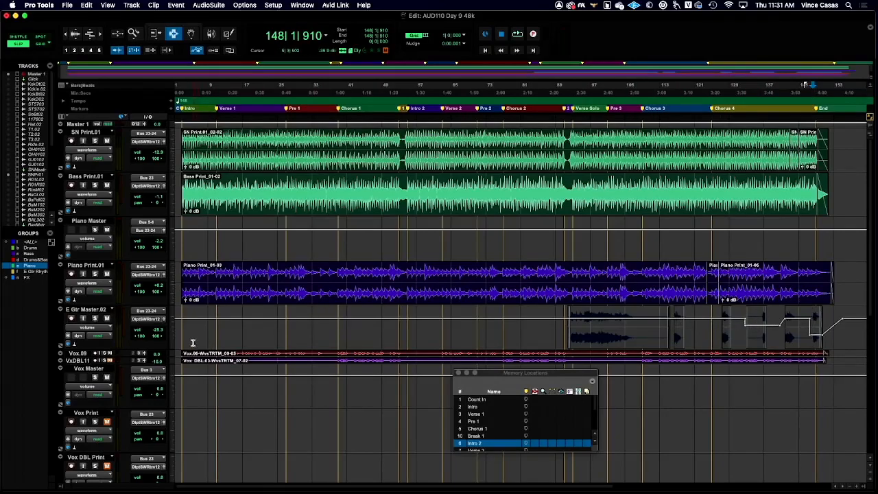
Close the AUD110 Day 9 48k session and quit Pro Tools.
{"action": "left_click", "coordinate": [69, 5]}
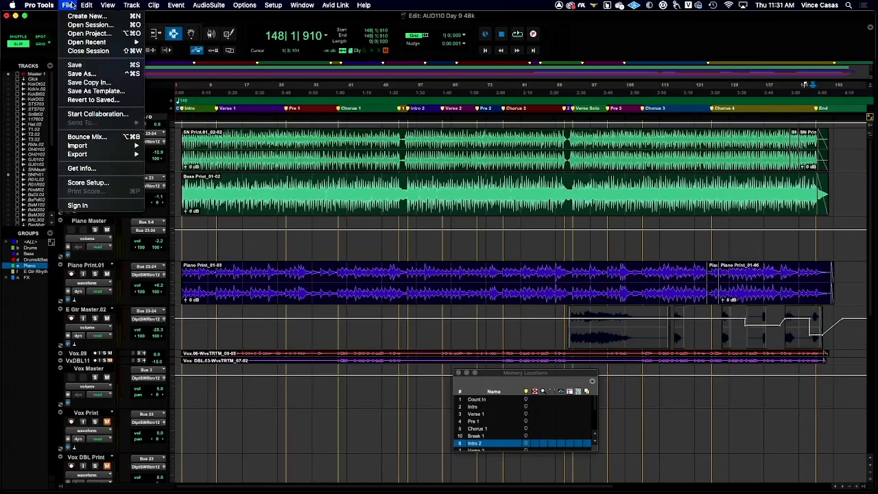
{"action": "mouse_move", "coordinate": [85, 149]}
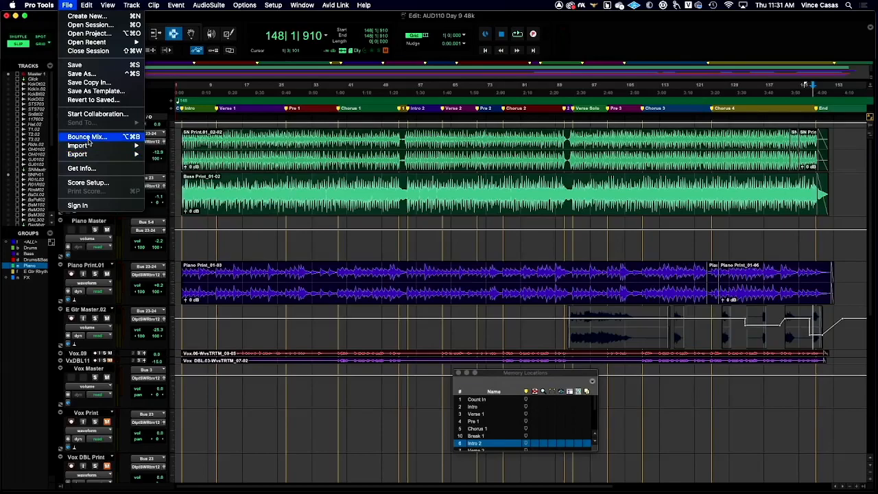
{"action": "left_click", "coordinate": [90, 53]}
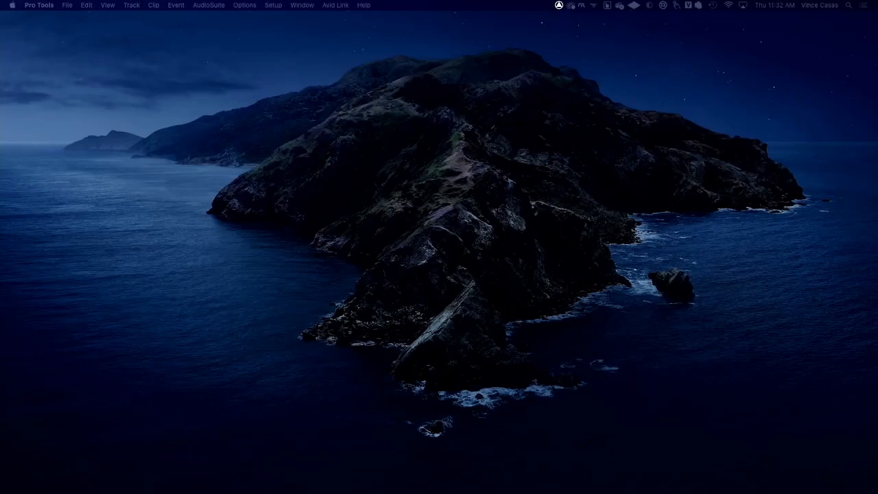
{"action": "left_click", "coordinate": [146, 258]}
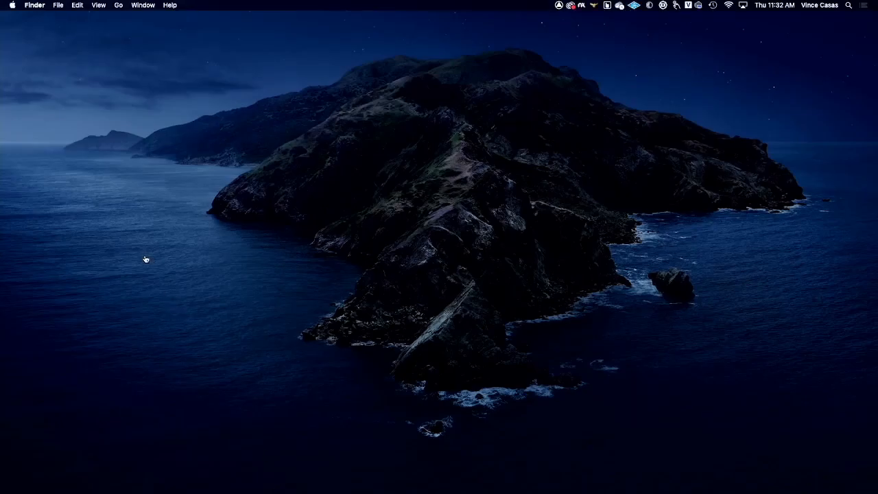
{"action": "key", "text": "super+Tab"}
{"action": "key", "text": "super+q"}
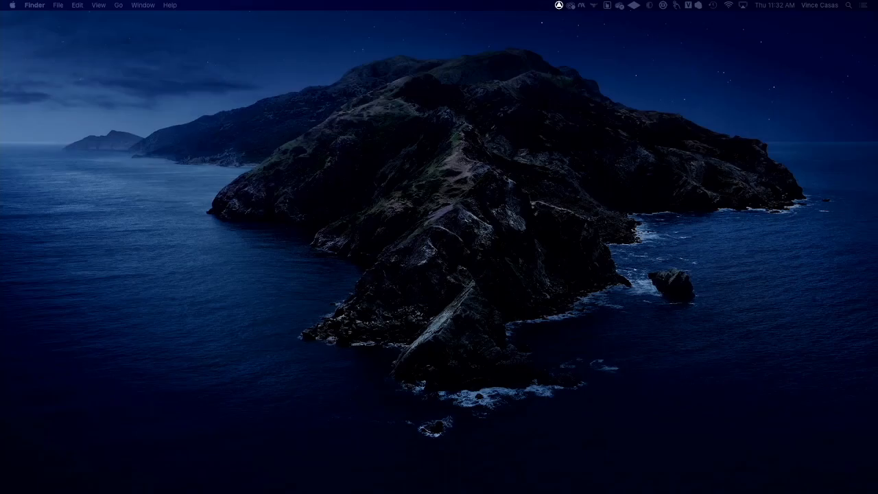
Switch to WaveLab Pro, find the Crazy Feeling clip on Track 13 of DP Christmas Montage V8, and place the cursor at its start.
{"action": "key", "text": "F11"}
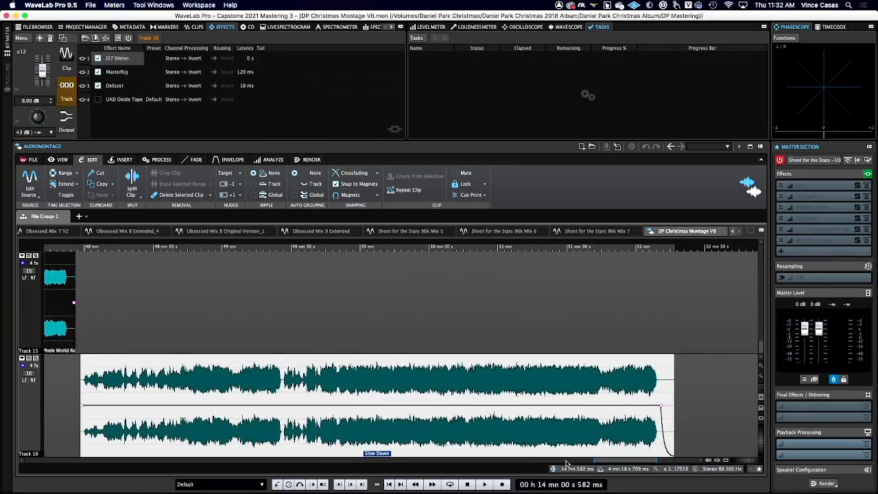
{"action": "left_click_drag", "start_coordinate": [623, 464], "coordinate": [528, 464]}
{"action": "left_click_drag", "start_coordinate": [760, 343], "coordinate": [758, 334]}
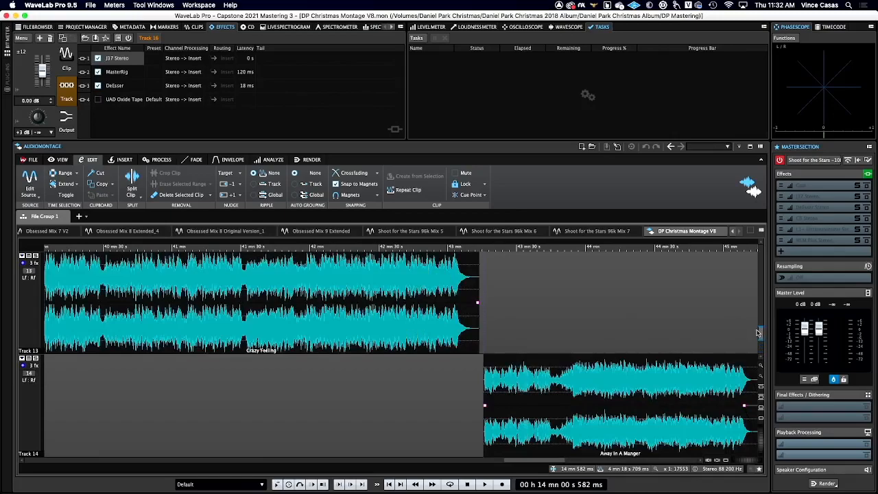
{"action": "left_click_drag", "start_coordinate": [549, 461], "coordinate": [528, 461]}
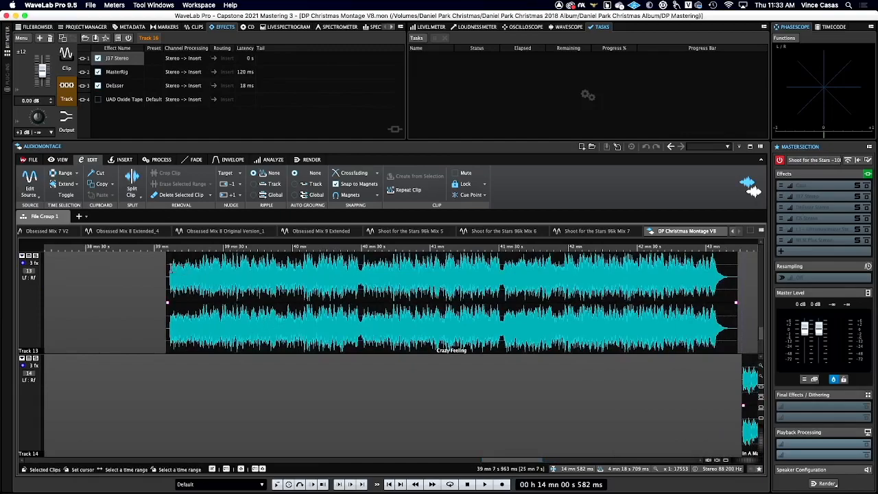
{"action": "left_click", "coordinate": [166, 249]}
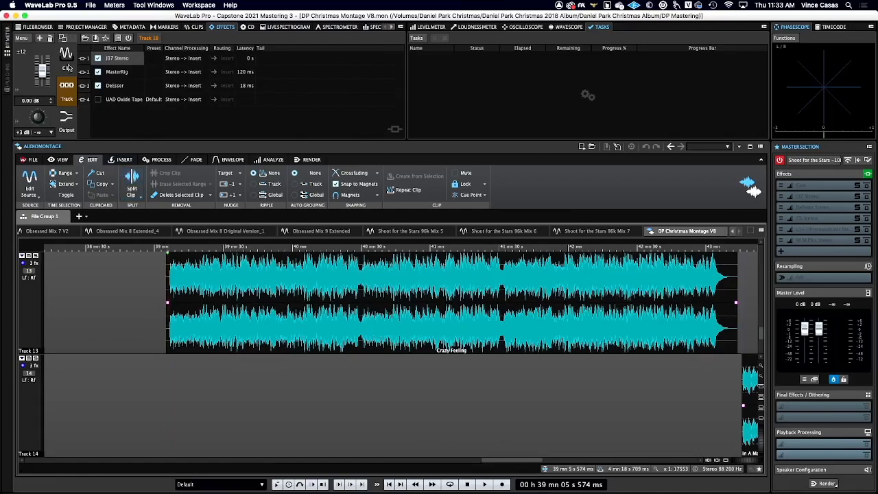
Select the Crazy Feeling clip to list the Track 13 effects and open the J37 Stereo plug-in.
{"action": "left_click", "coordinate": [222, 263]}
{"action": "left_click", "coordinate": [222, 264]}
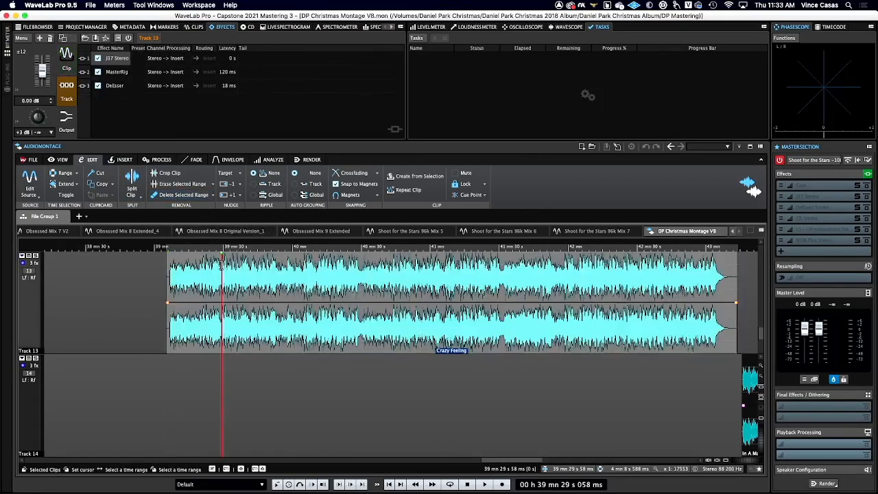
{"action": "left_click", "coordinate": [125, 59]}
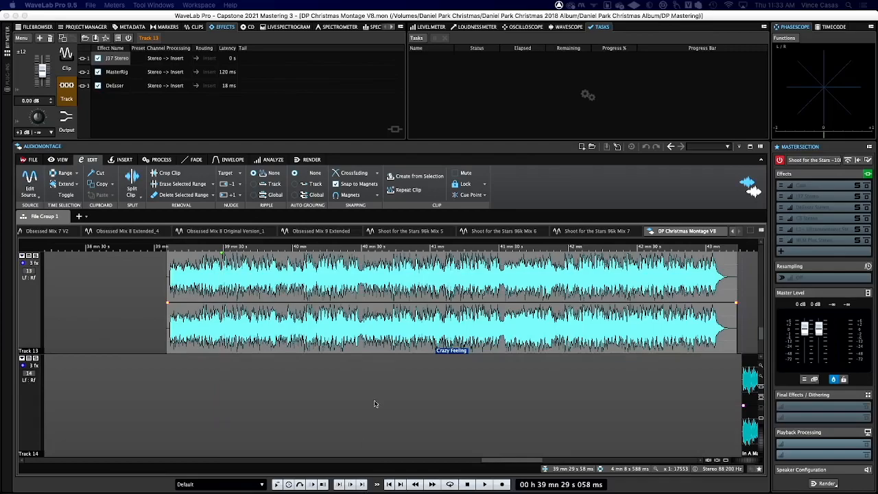
{"action": "left_click", "coordinate": [117, 58]}
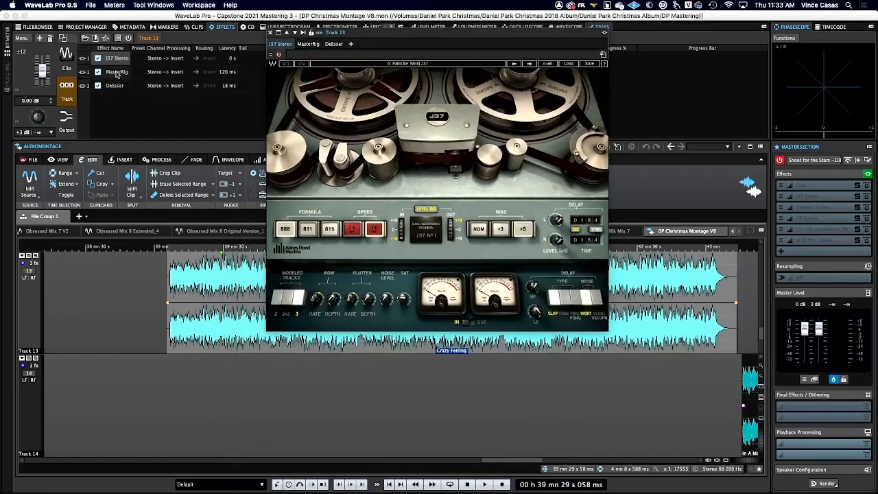
Open MasterRig on Track 13 and examine its Equalizer, Compressor, Imager, Limiter and Dyn. EQ modules.
{"action": "left_click", "coordinate": [117, 72]}
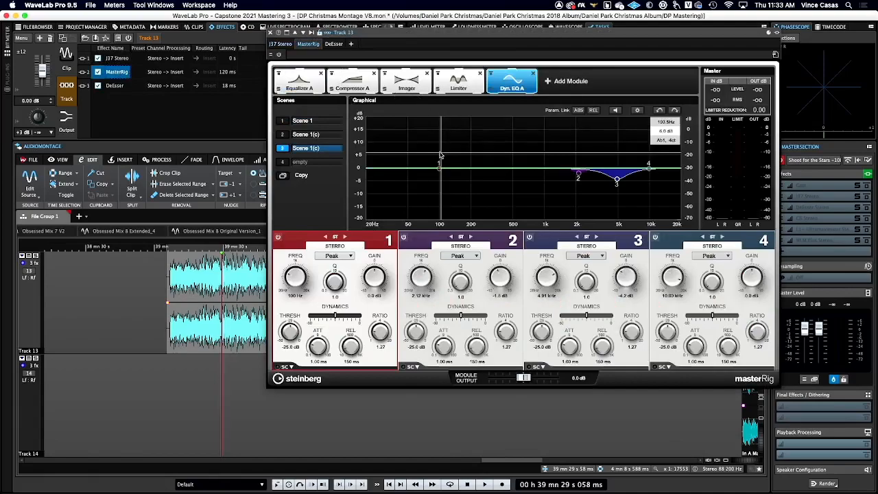
{"action": "left_click", "coordinate": [299, 79]}
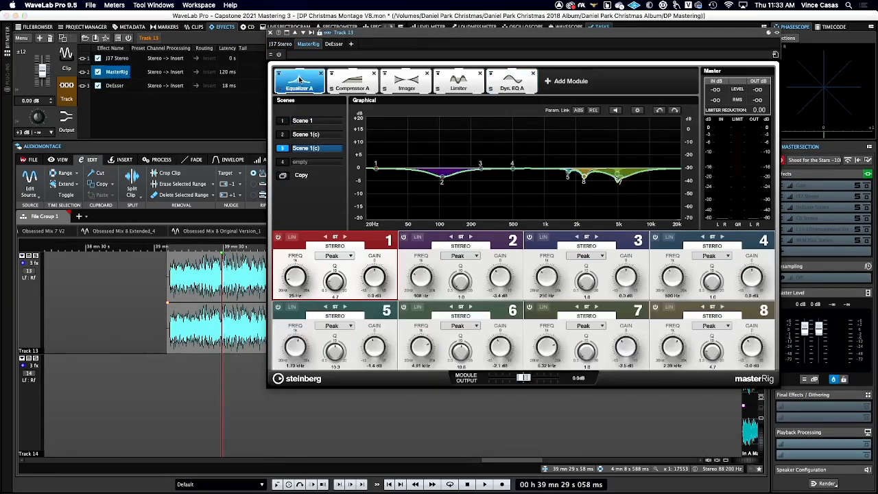
{"action": "left_click", "coordinate": [353, 84]}
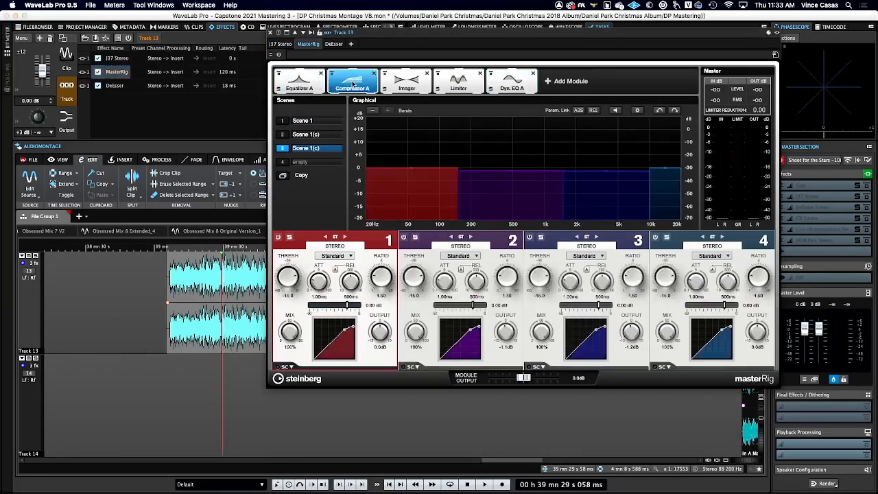
{"action": "left_click", "coordinate": [399, 85]}
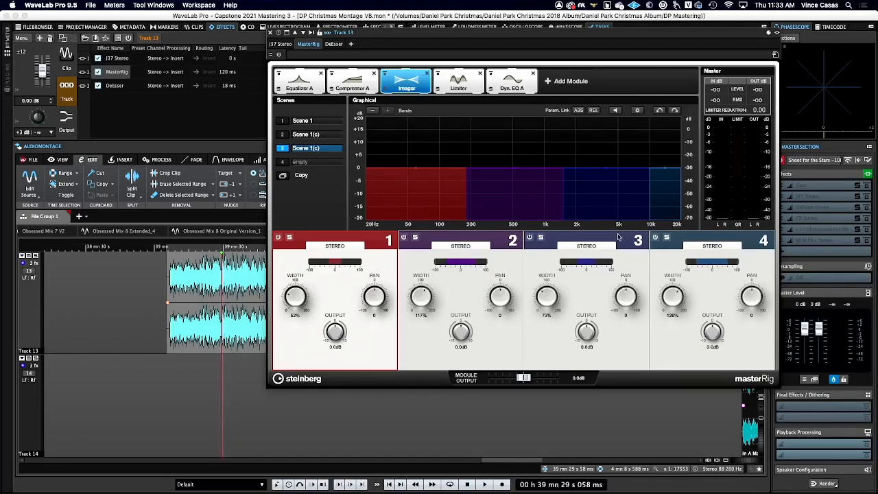
{"action": "left_click", "coordinate": [457, 79]}
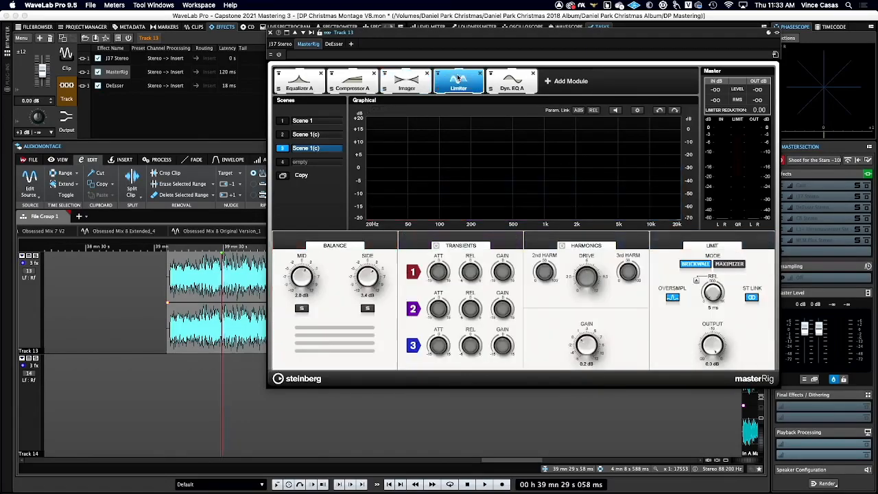
{"action": "left_click", "coordinate": [509, 82]}
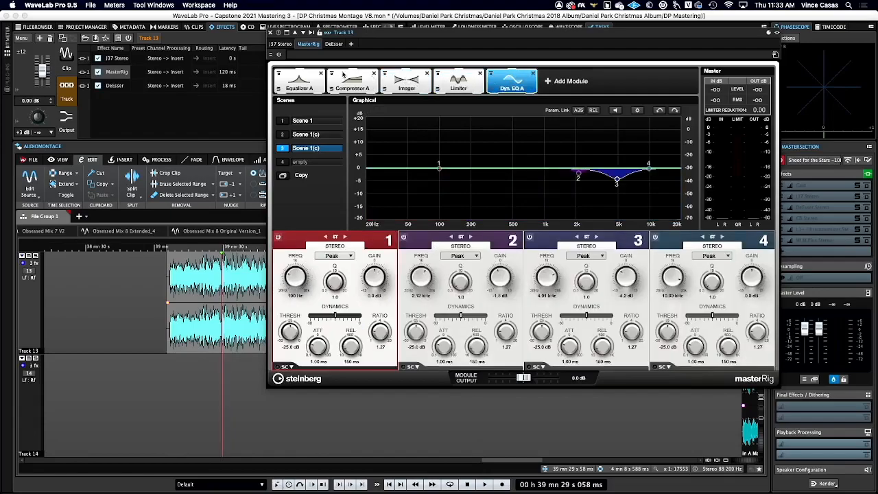
Close the MasterRig window, inspect the DeEsser settings on Track 13, and close its window.
{"action": "left_click", "coordinate": [269, 32]}
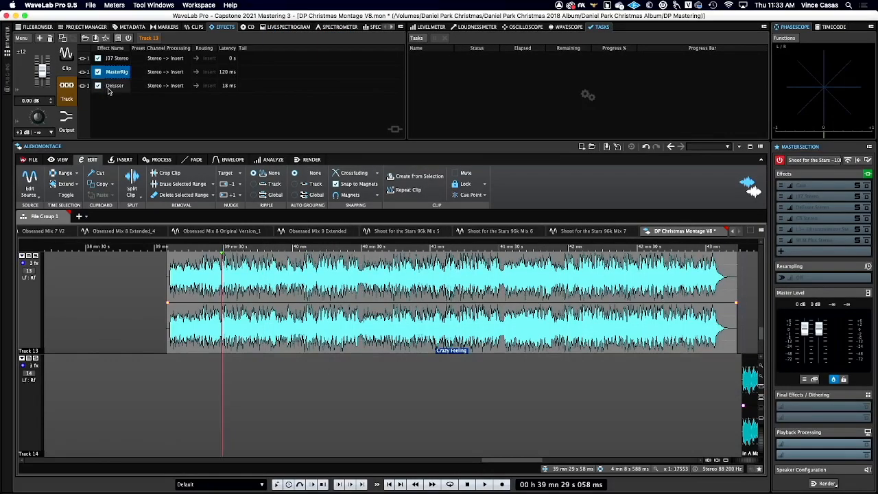
{"action": "left_click", "coordinate": [110, 86]}
{"action": "double_click", "coordinate": [108, 89]}
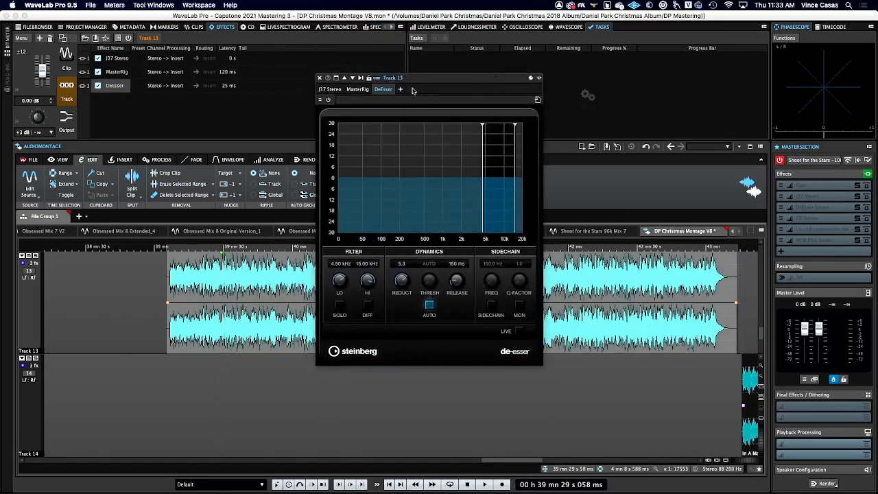
{"action": "left_click", "coordinate": [320, 78]}
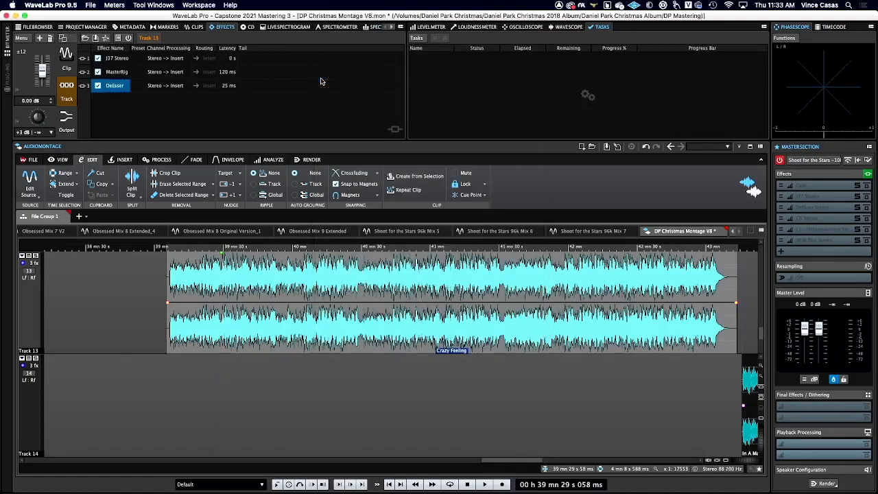
Play the Crazy Feeling clip from its beginning and show the loudness meter during playback.
{"action": "left_click", "coordinate": [170, 247]}
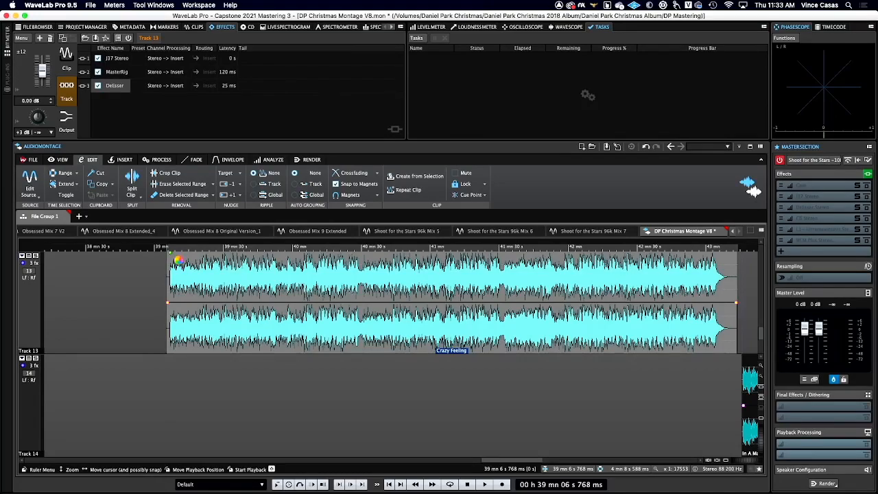
{"action": "key", "text": "space"}
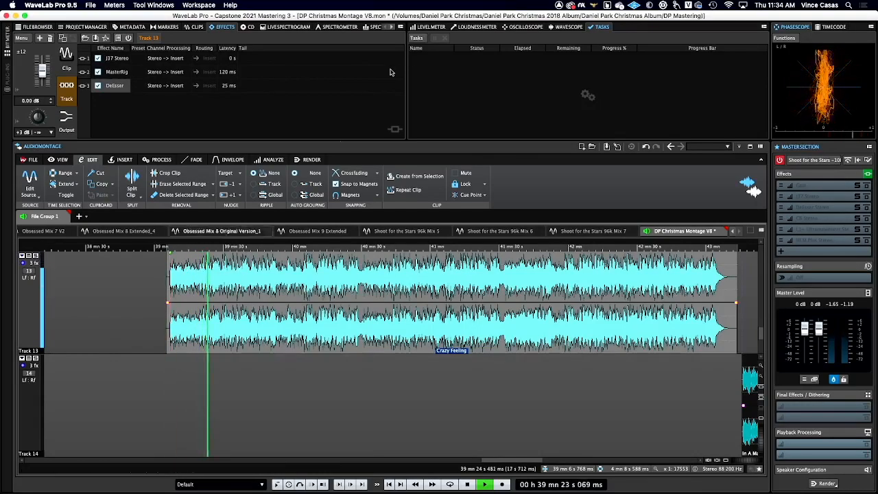
{"action": "left_click", "coordinate": [474, 26]}
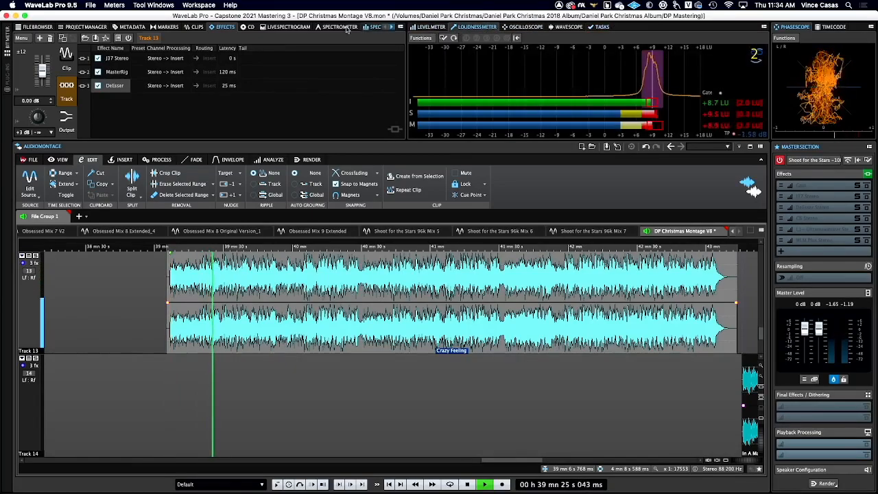
View the playing Crazy Feeling clip in the live spectrogram, the spectrometer and the spectroscope.
{"action": "left_click", "coordinate": [293, 27]}
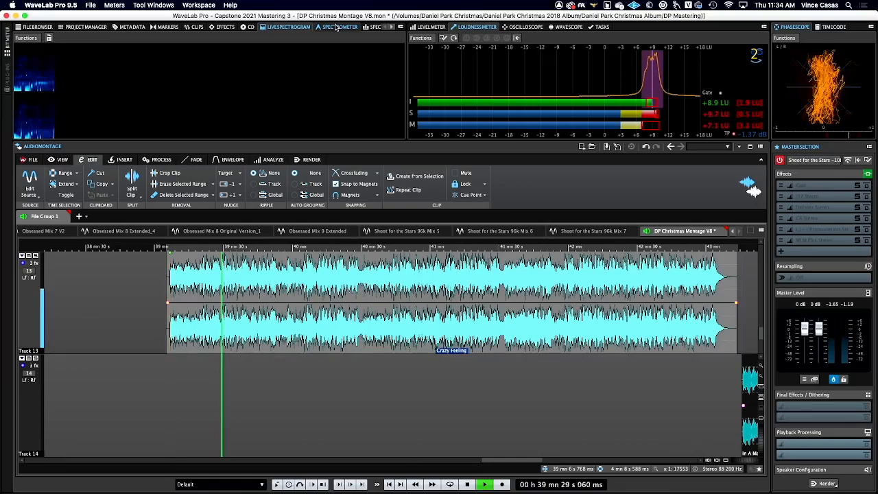
{"action": "left_click", "coordinate": [338, 27]}
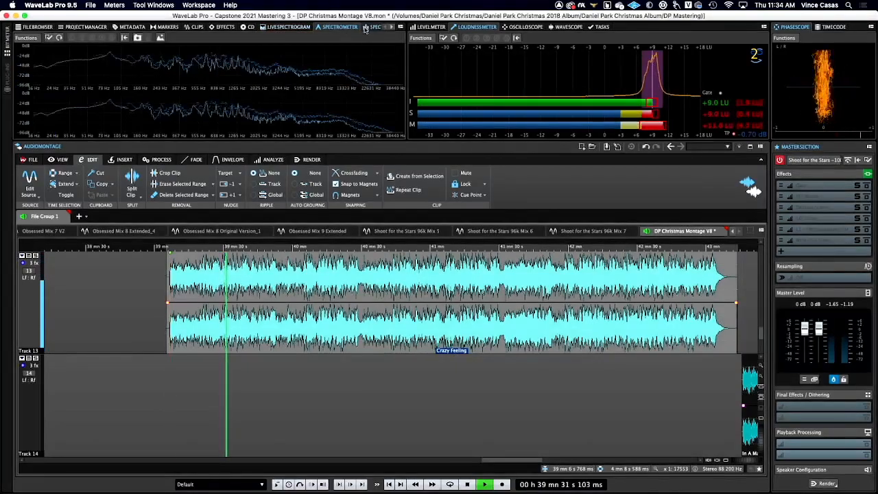
{"action": "left_click", "coordinate": [367, 27]}
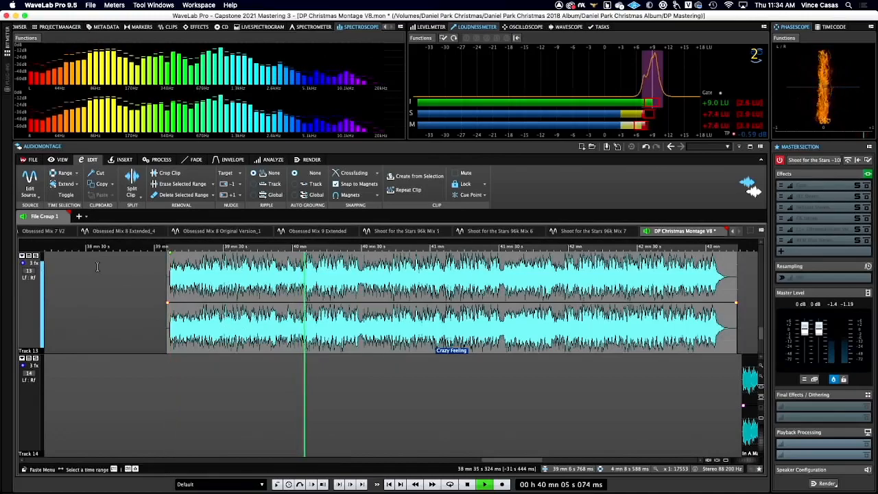
Mute Track 13 during playback and unmute it again.
{"action": "left_click", "coordinate": [28, 257]}
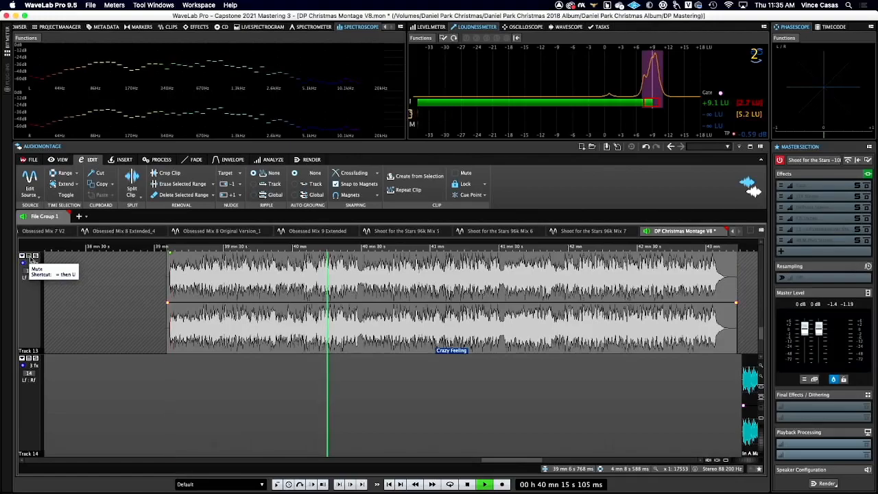
{"action": "left_click", "coordinate": [31, 257]}
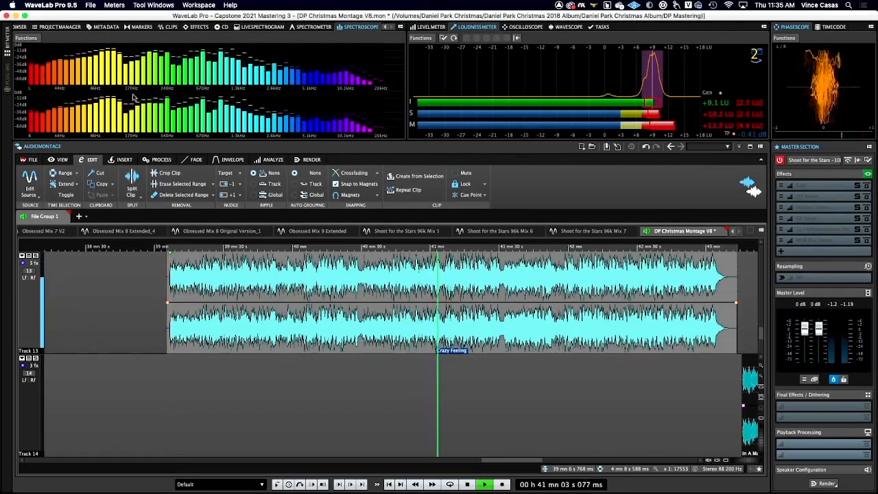
Compare the spectrometer and live spectrogram displays during playback, finishing on the spectroscope.
{"action": "left_click", "coordinate": [314, 27]}
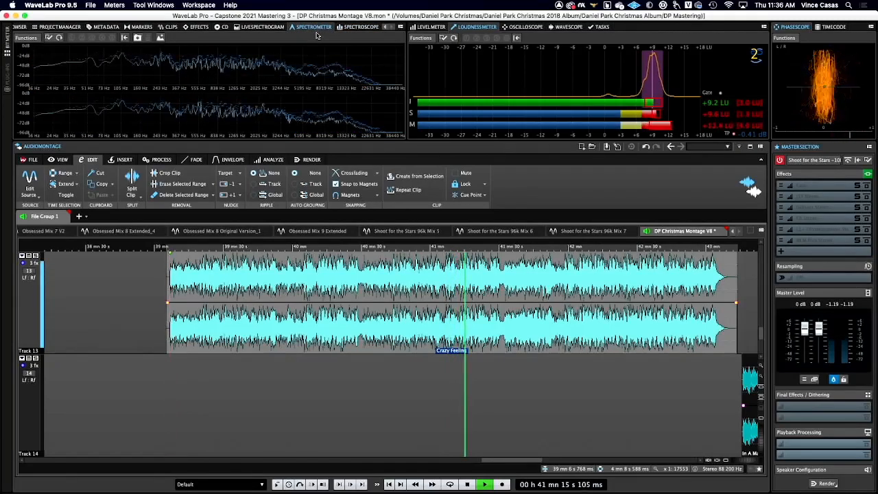
{"action": "left_click", "coordinate": [261, 29]}
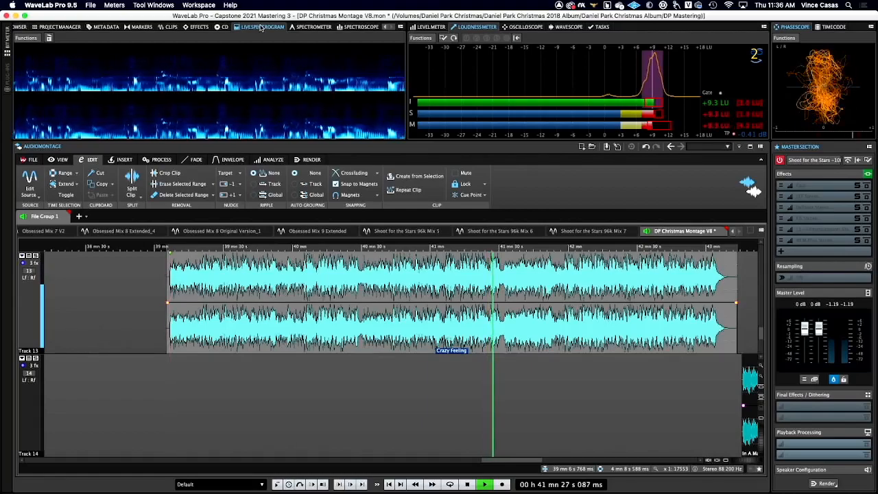
{"action": "left_click", "coordinate": [290, 28]}
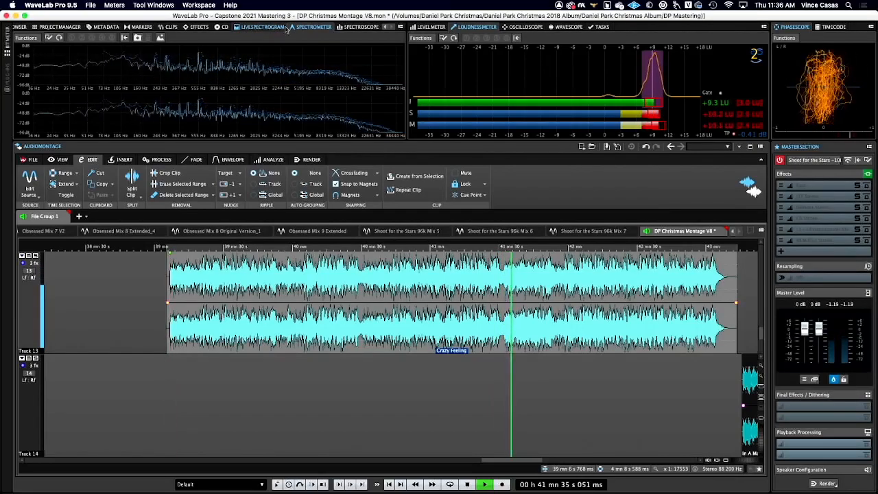
{"action": "left_click", "coordinate": [262, 28]}
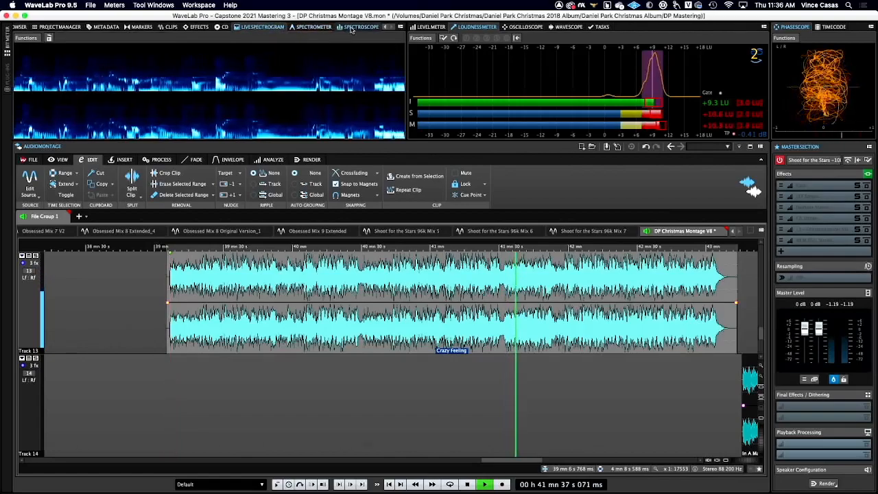
{"action": "left_click", "coordinate": [352, 27]}
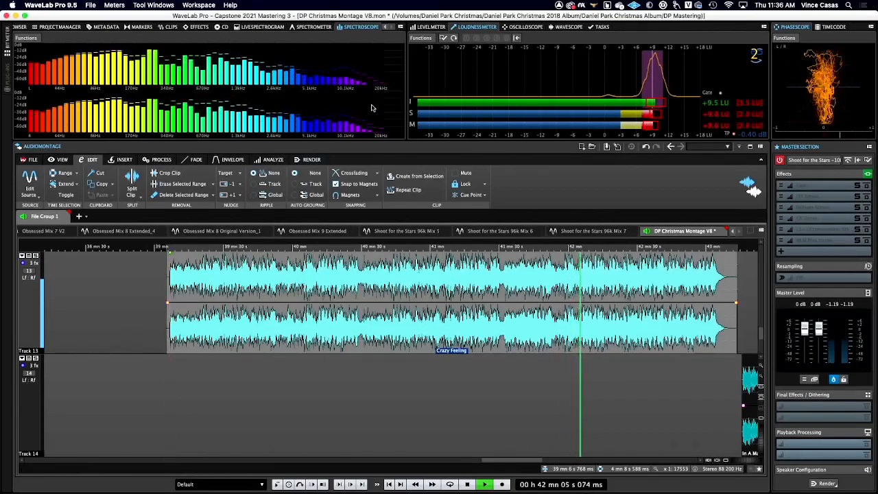
Show the montage's render settings, examine the factory and multi-format presets for the output format, and close the list without choosing one.
{"action": "left_click", "coordinate": [310, 160]}
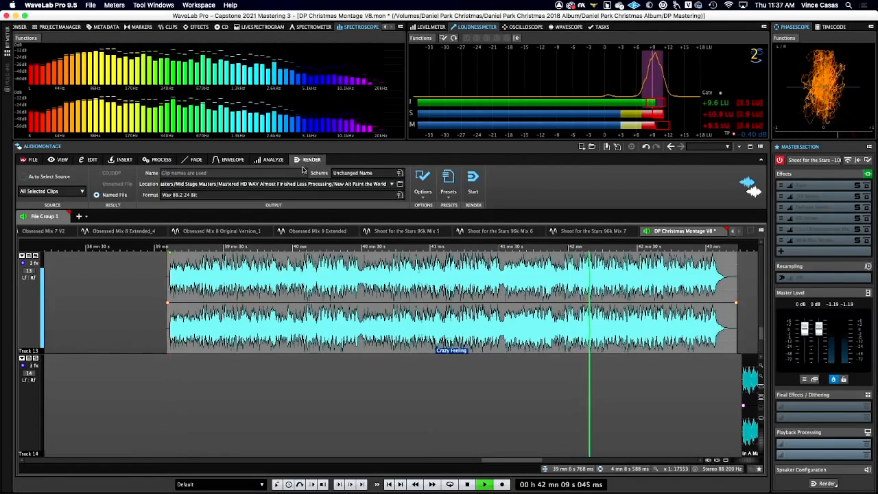
{"action": "left_click", "coordinate": [400, 195]}
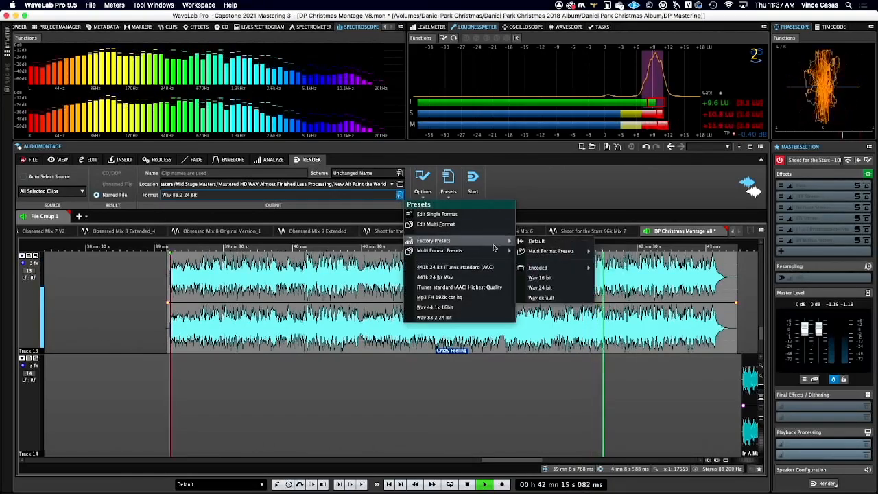
{"action": "mouse_move", "coordinate": [504, 251]}
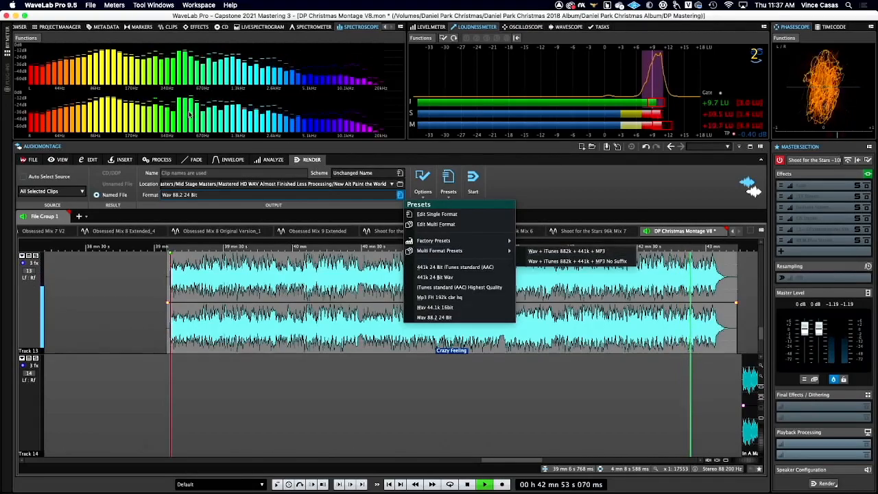
{"action": "key", "text": "Escape"}
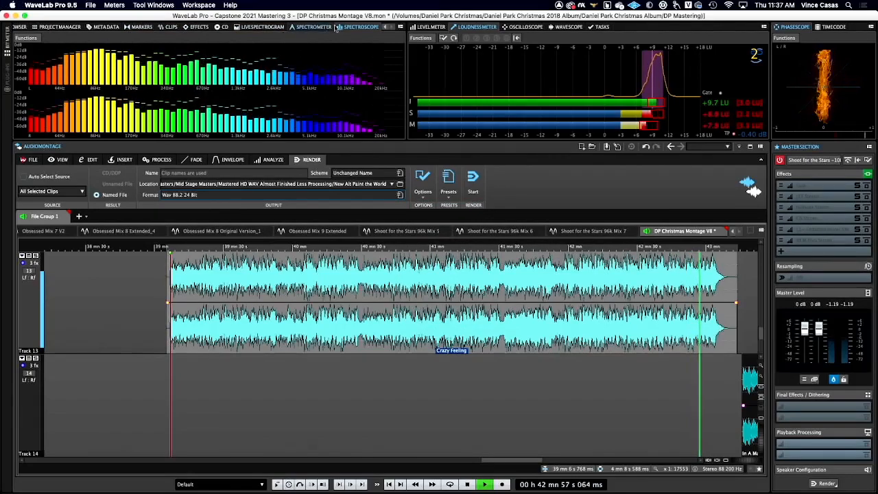
Show the montage's metadata, look through its entries, and stop playback with the cursor back at the start of the Crazy Feeling clip.
{"action": "left_click", "coordinate": [385, 28]}
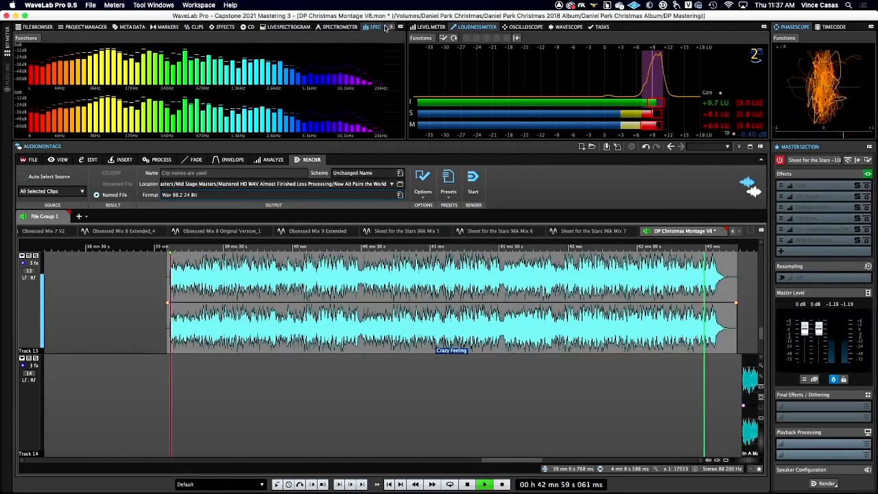
{"action": "left_click", "coordinate": [134, 26]}
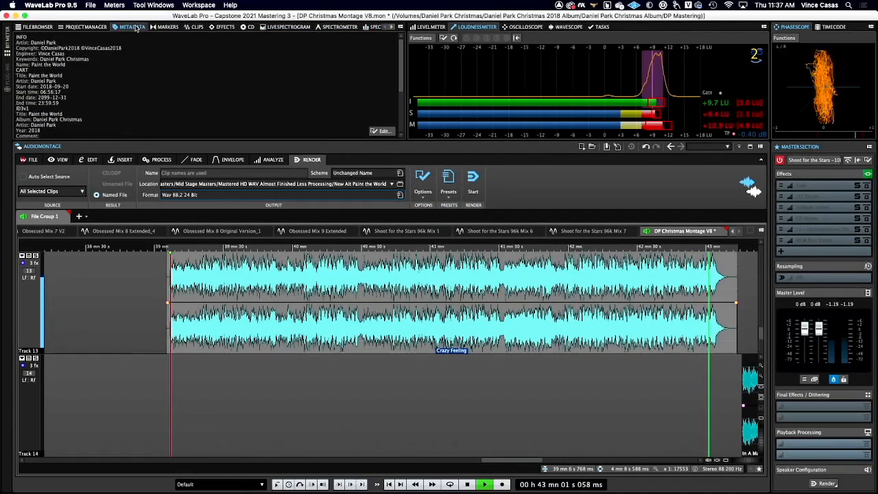
{"action": "scroll", "coordinate": [111, 89], "scroll_direction": "down", "scroll_amount": 4}
{"action": "scroll", "coordinate": [112, 89], "scroll_direction": "up", "scroll_amount": 4}
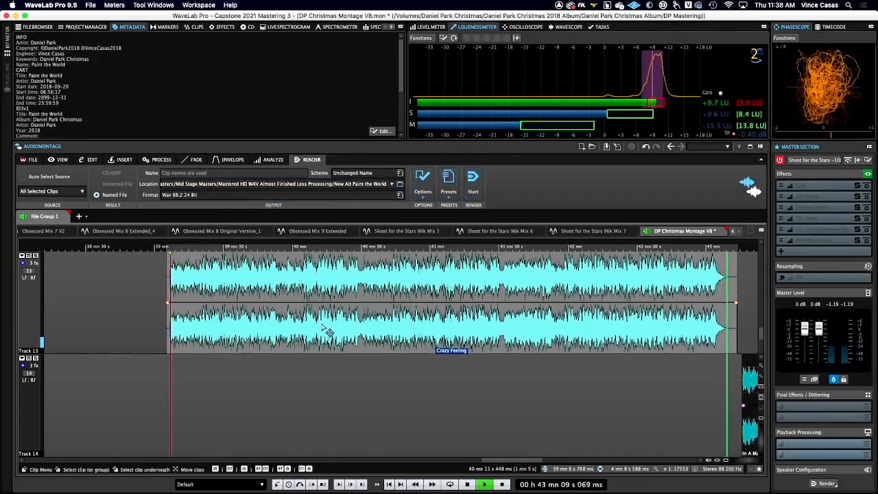
{"action": "left_click", "coordinate": [467, 484]}
{"action": "left_click", "coordinate": [467, 484]}
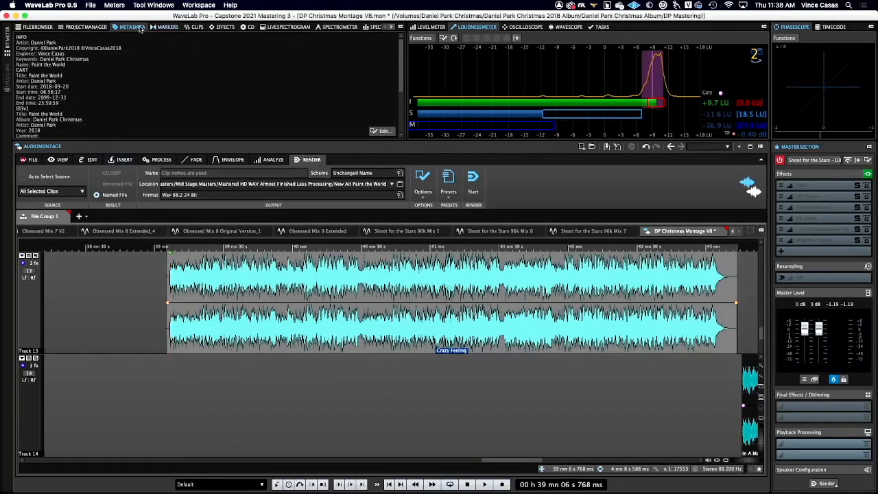
Maximize the metadata view, open the metadata for editing, examine the ID3 / iTunes picture, and cancel the dialog.
{"action": "right_click", "coordinate": [134, 27]}
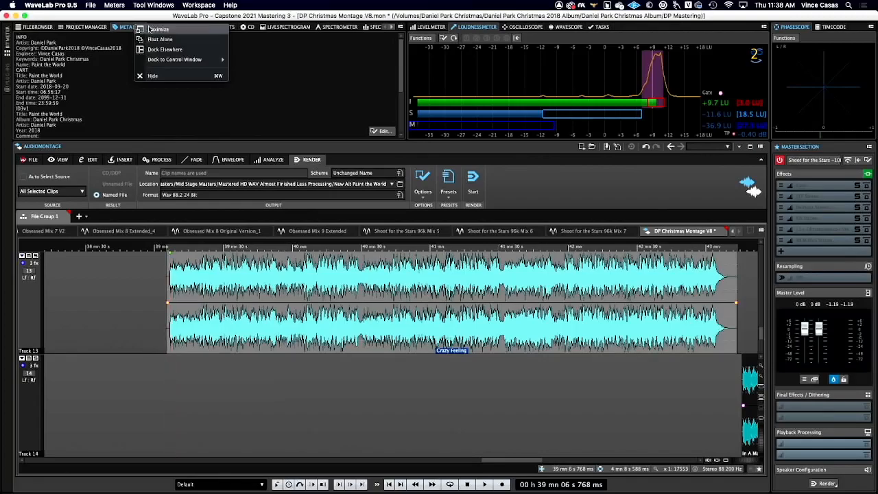
{"action": "left_click", "coordinate": [155, 29]}
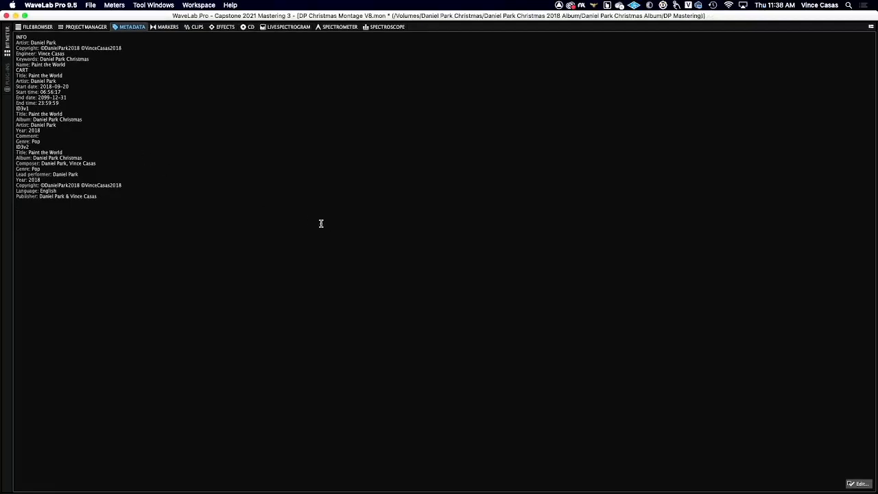
{"action": "left_click", "coordinate": [859, 484]}
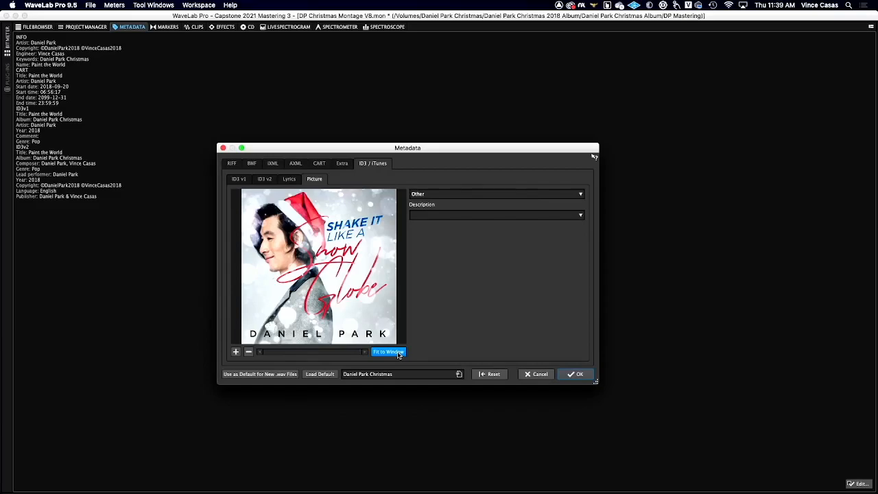
{"action": "left_click", "coordinate": [539, 375]}
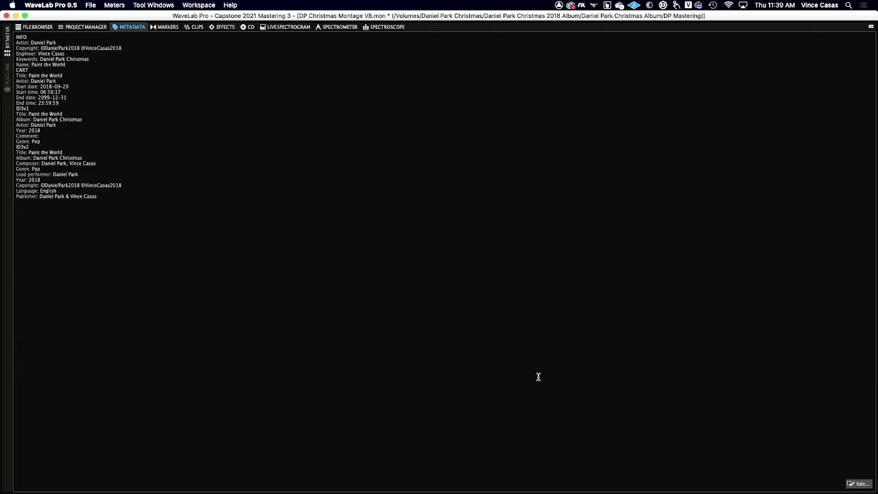